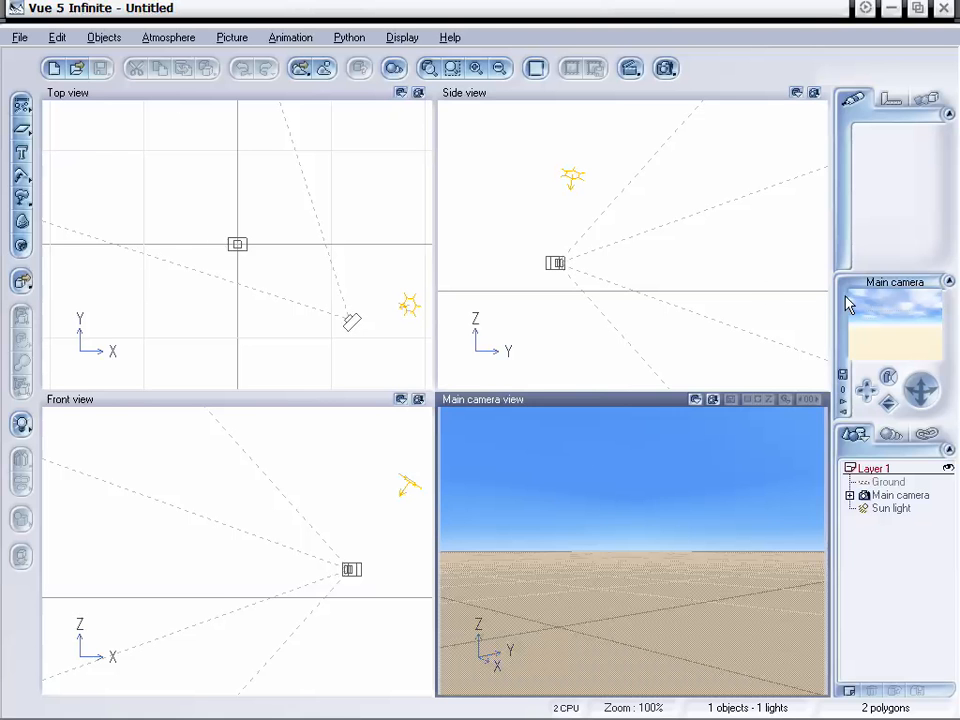
# Enlarge the camera preview area and add a plane placed just above the ground at a height of about 0.77.
pyautogui.moveTo(831, 295); pyautogui.dragTo(738, 304)
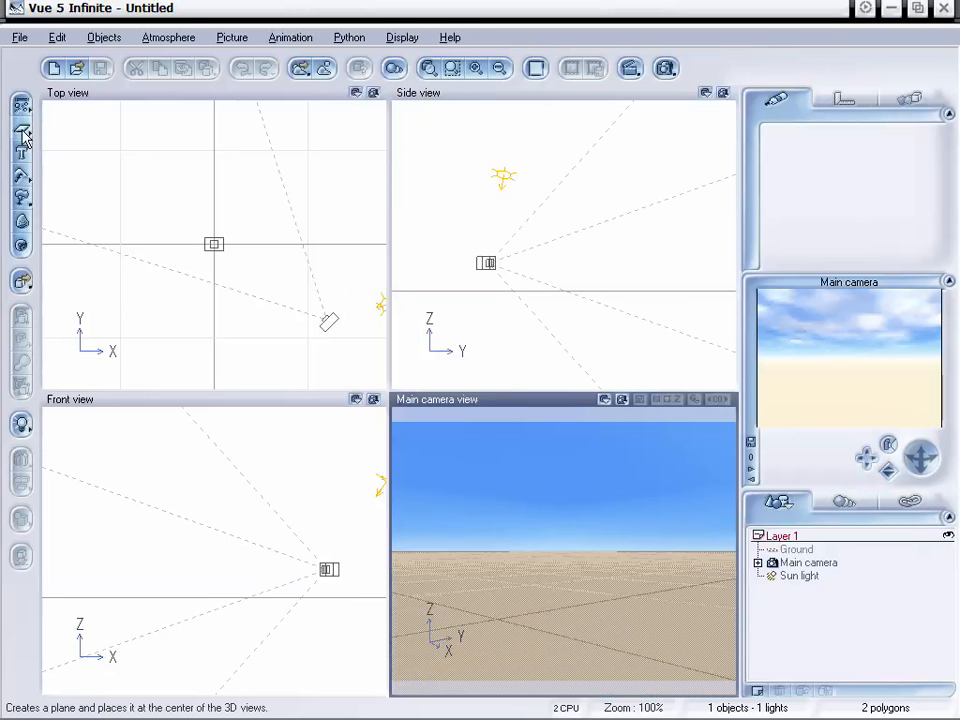
pyautogui.moveTo(23, 132); pyautogui.dragTo(171, 144)
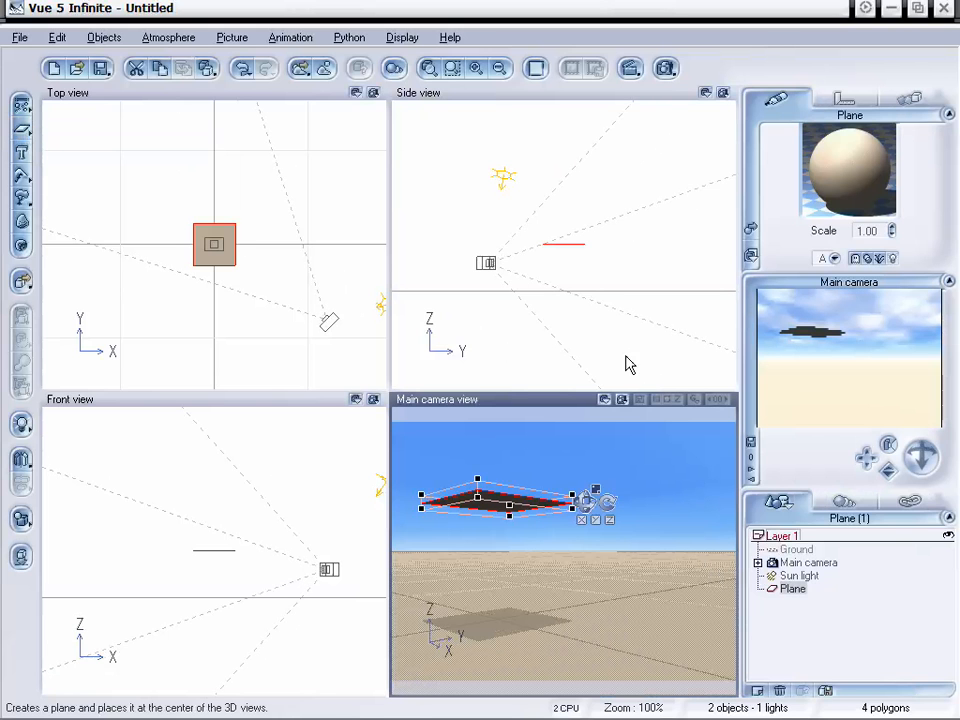
pyautogui.click(22, 558)
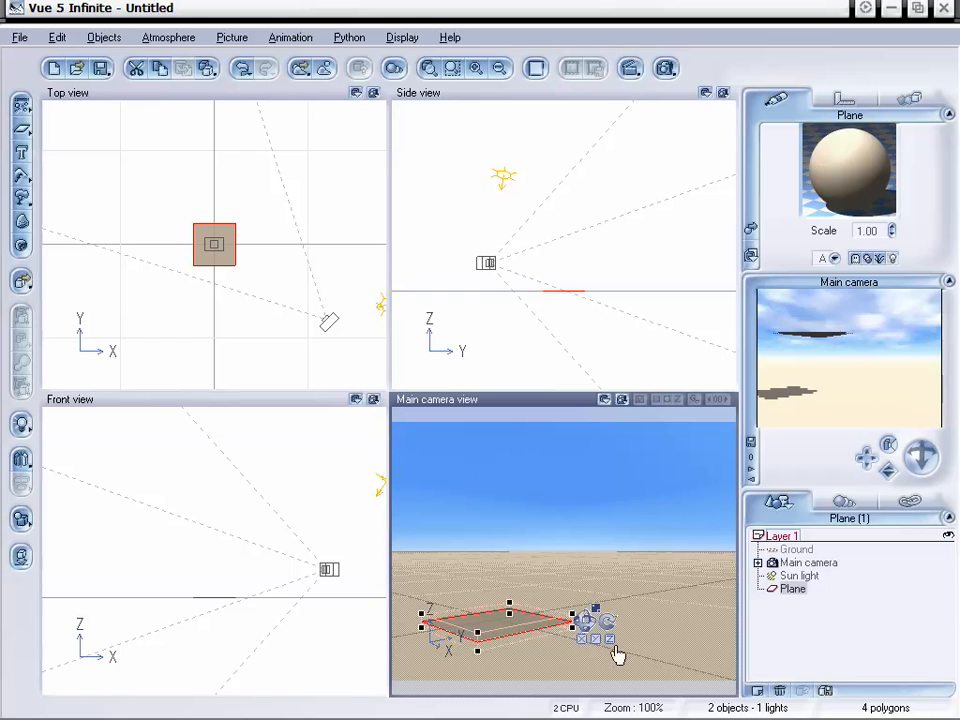
pyautogui.moveTo(512, 630); pyautogui.dragTo(512, 627)
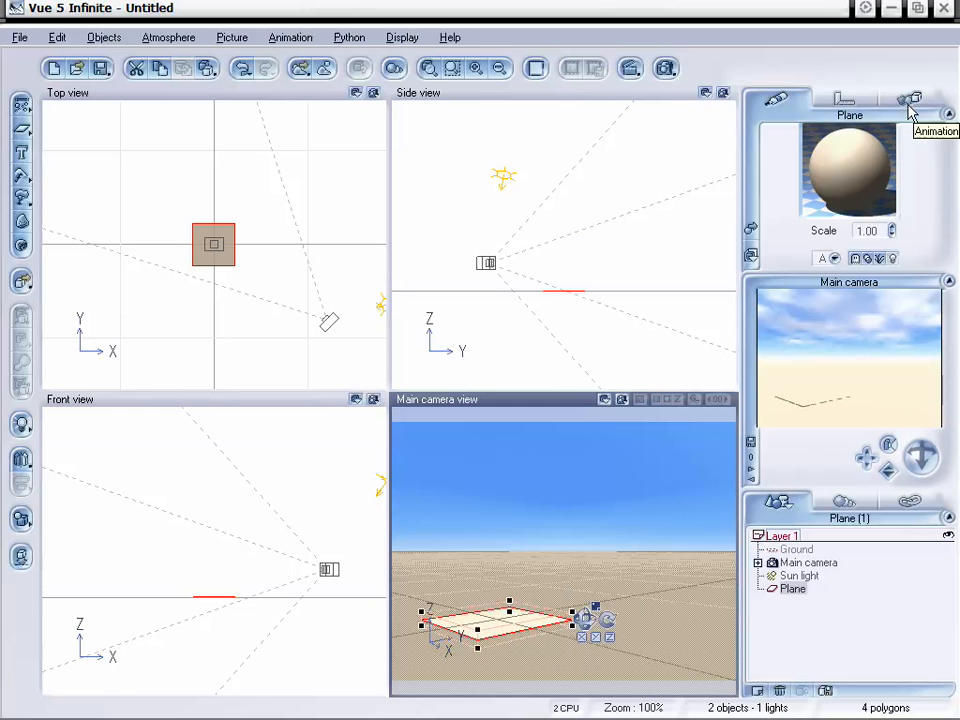
# Set the plane's size to 1500 in X and 1500 in Y.
pyautogui.click(845, 98)
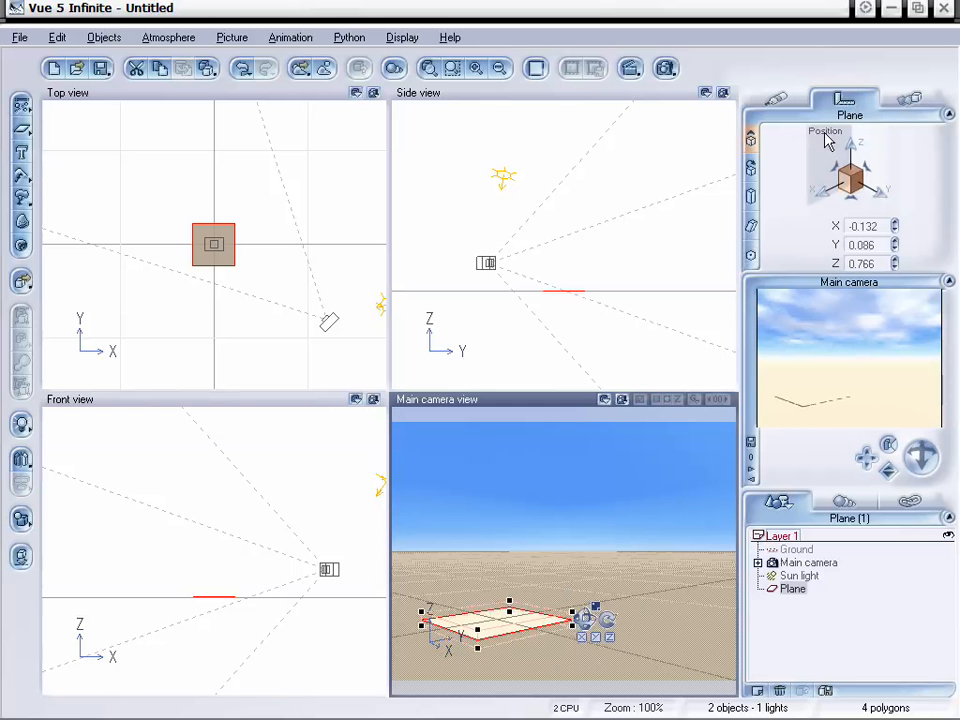
pyautogui.click(751, 196)
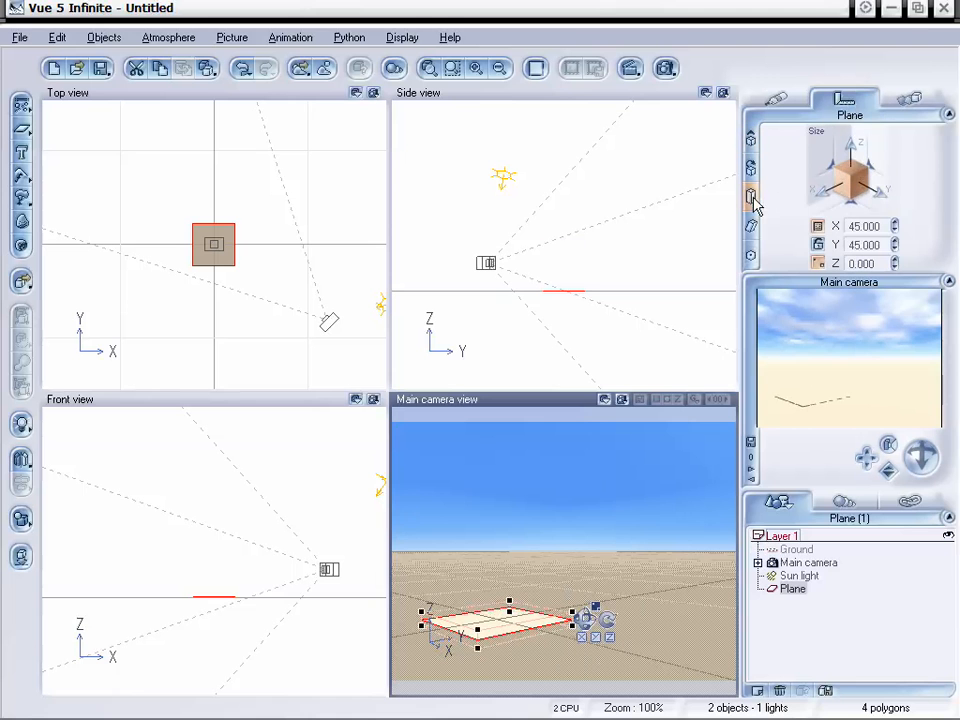
pyautogui.click(870, 226)
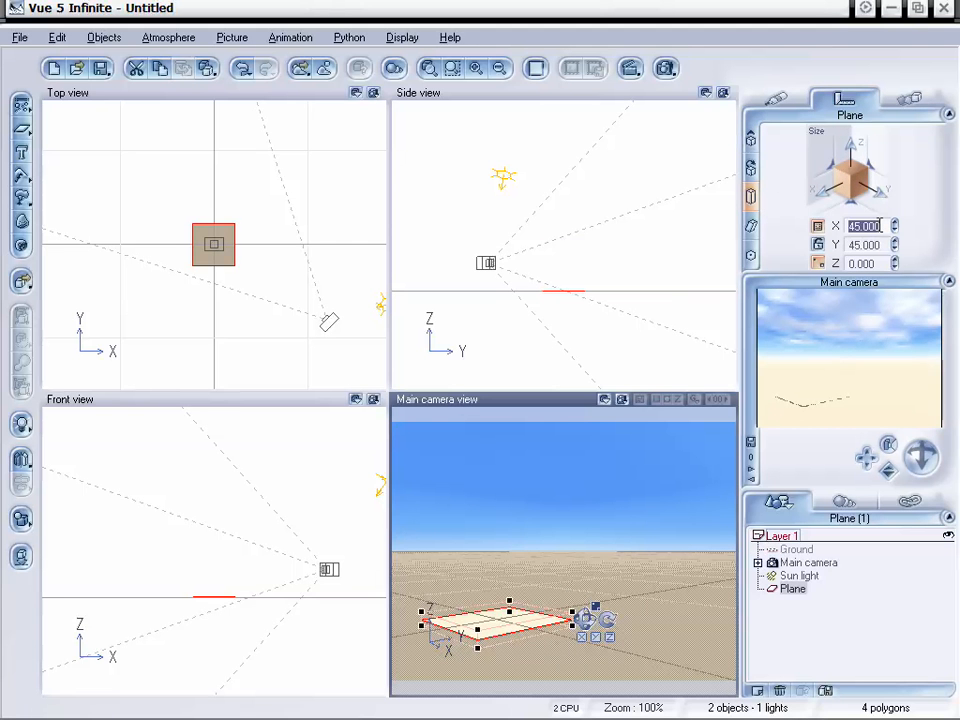
pyautogui.write('1500')
pyautogui.press('Tab')
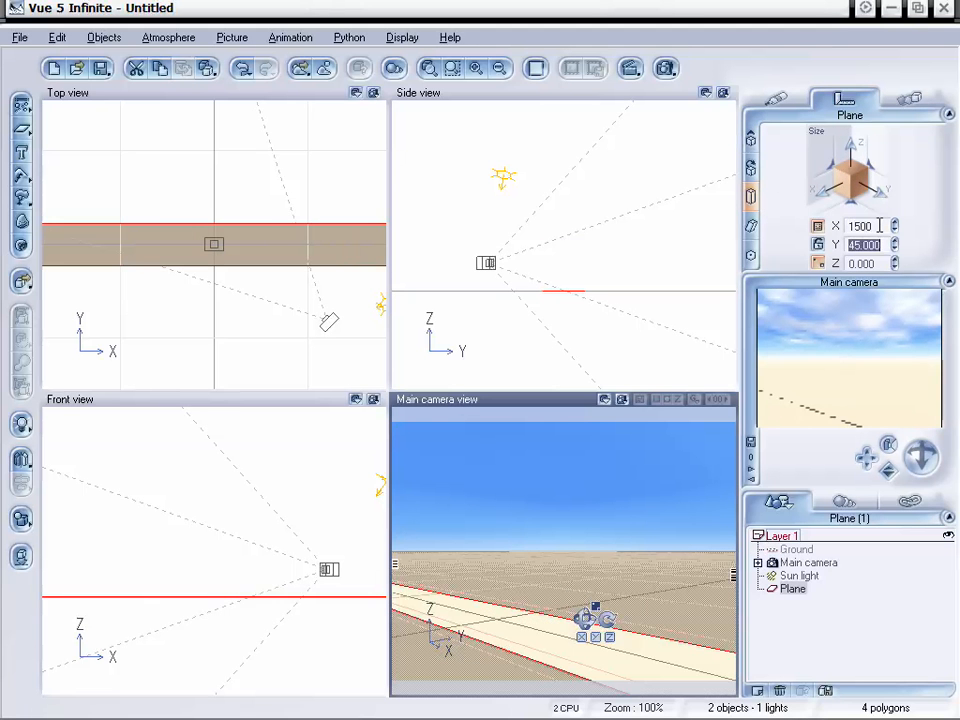
pyautogui.write('1500')
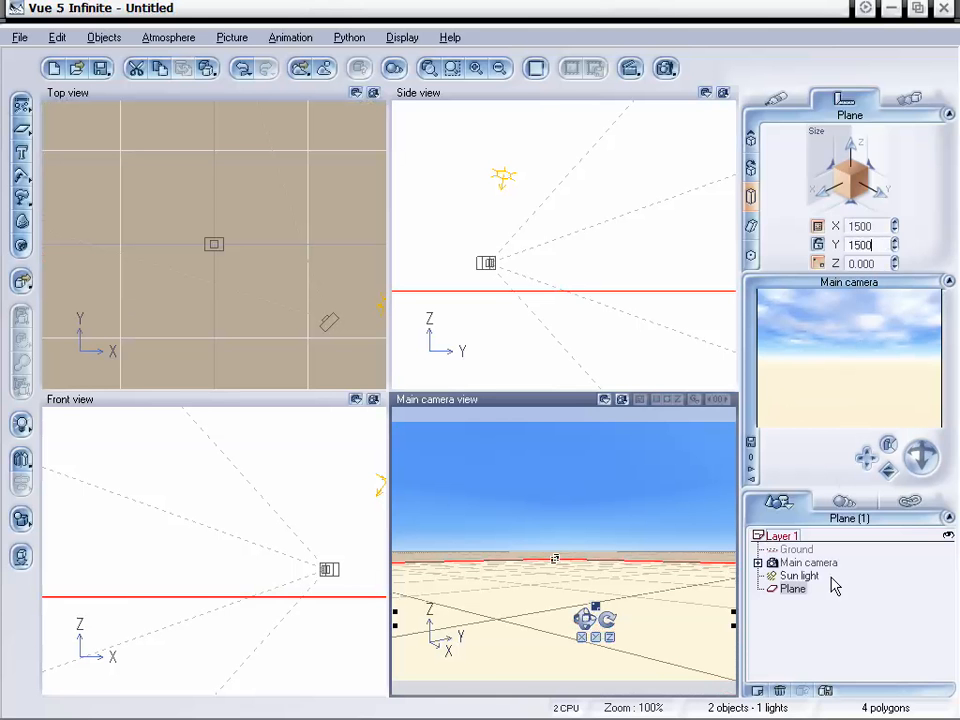
# Create a new layer named Snow and move the plane into it.
pyautogui.click(864, 606)
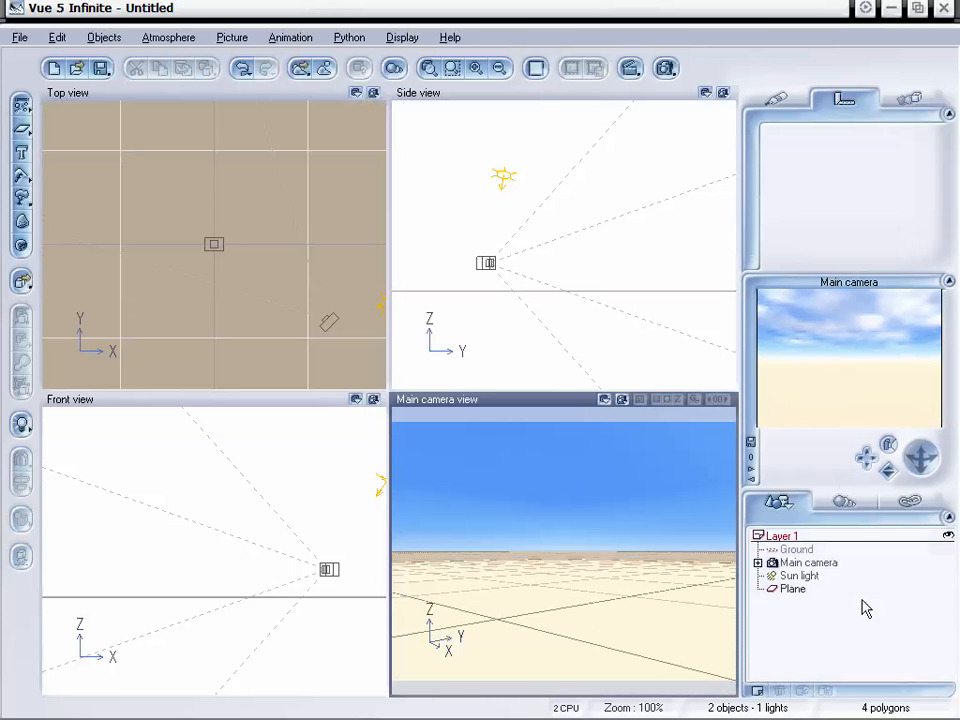
pyautogui.click(759, 692)
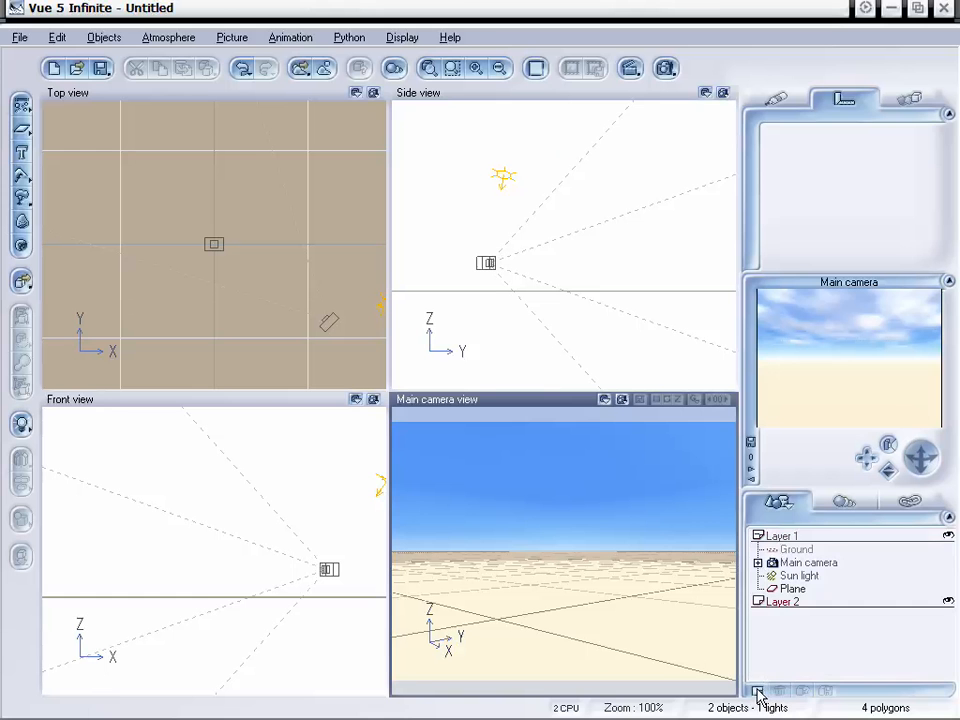
pyautogui.doubleClick(787, 603)
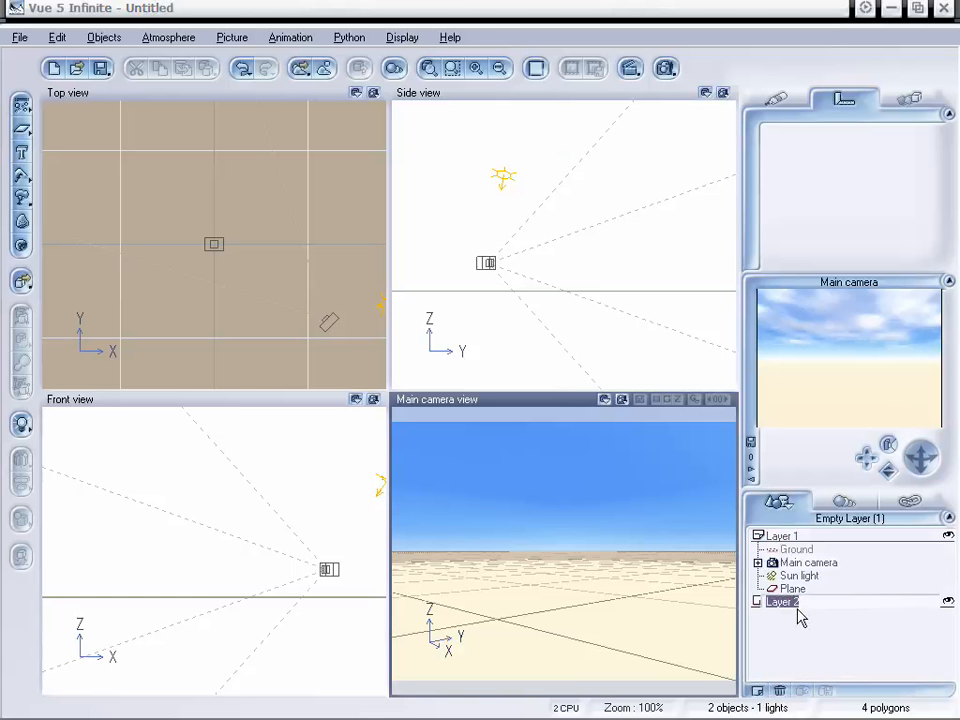
pyautogui.write('Snow')
pyautogui.click(792, 590)
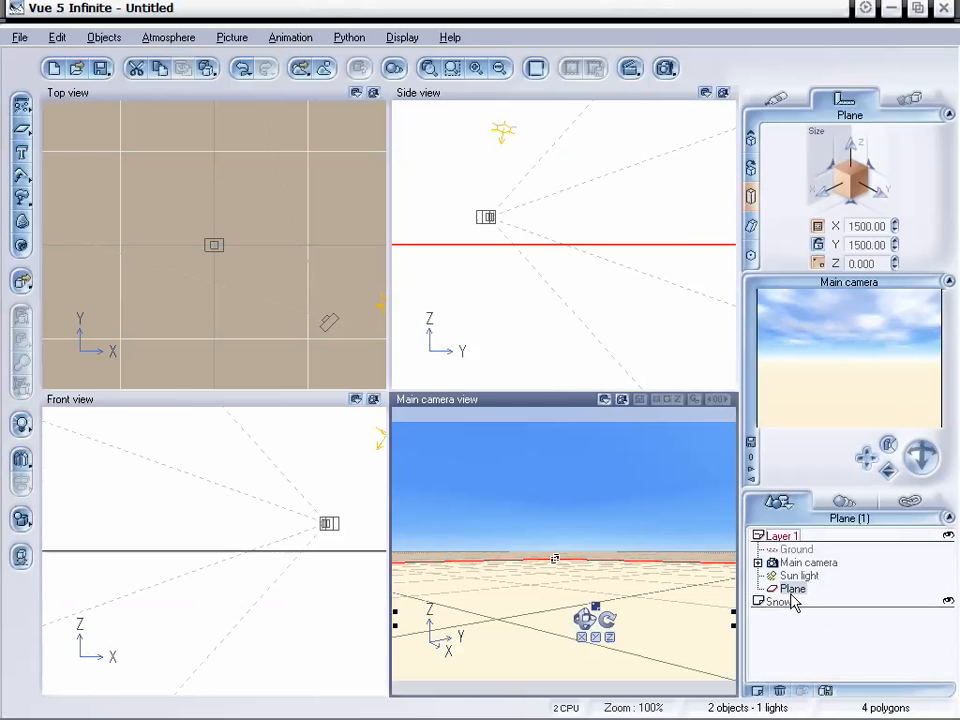
pyautogui.moveTo(792, 590); pyautogui.dragTo(789, 602)
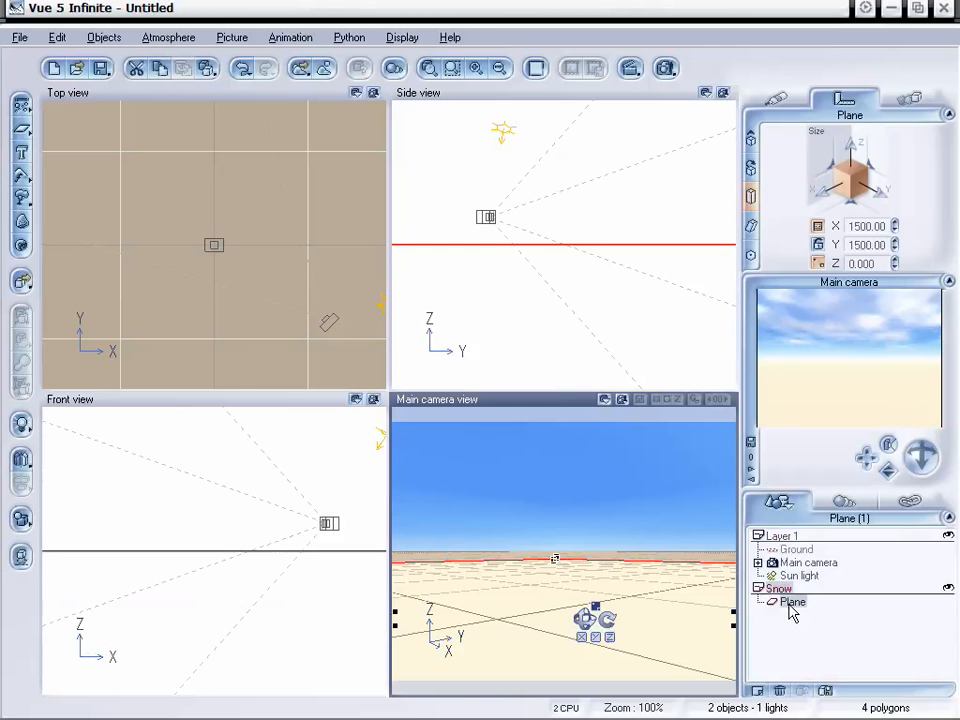
pyautogui.click(815, 631)
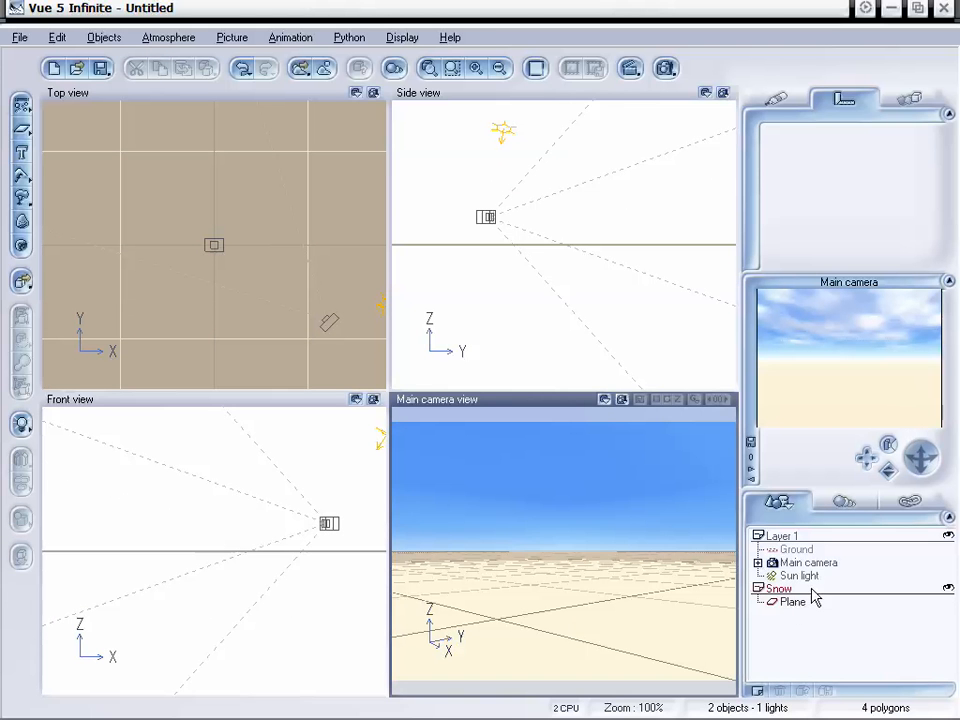
# Open the plane's material for editing and turn off Cast shadows and Receive shadows.
pyautogui.click(793, 603)
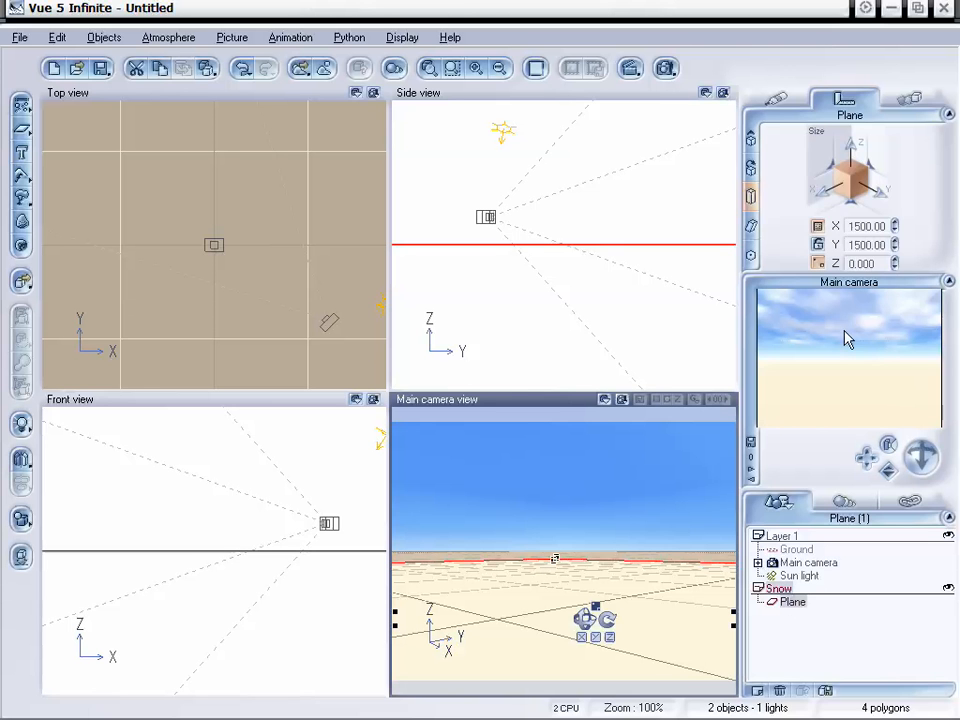
pyautogui.click(778, 100)
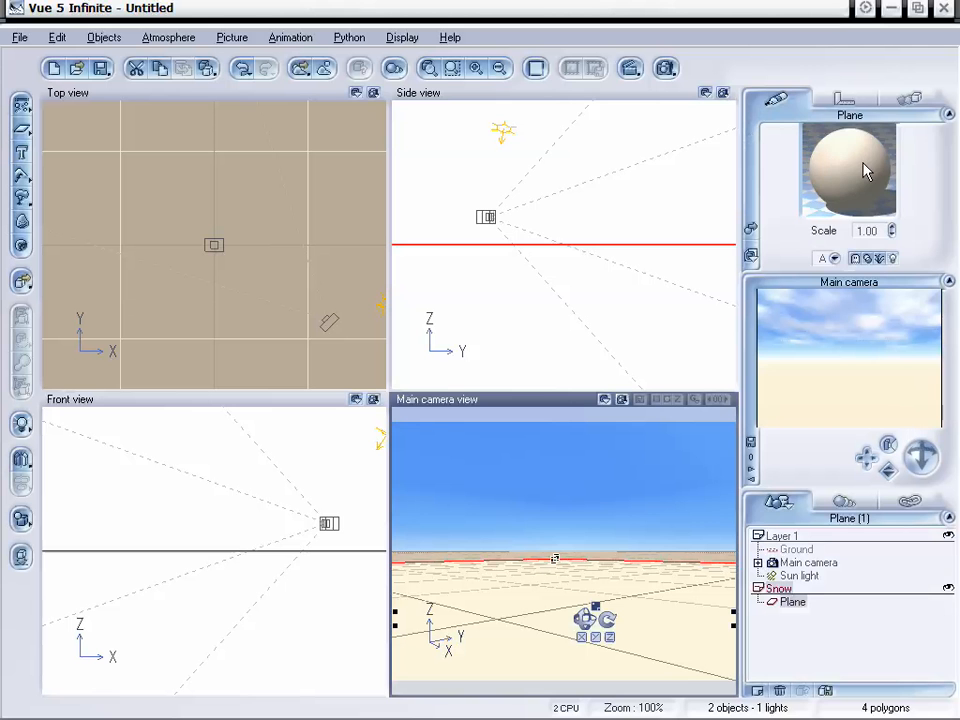
pyautogui.rightClick(839, 151)
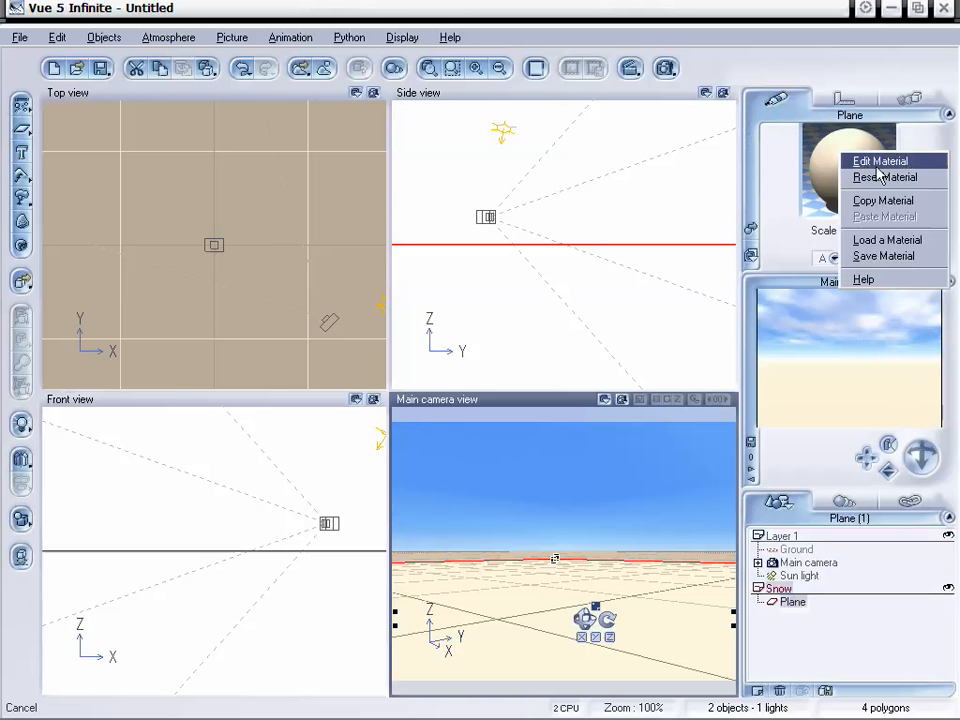
pyautogui.click(869, 160)
pyautogui.moveTo(604, 111); pyautogui.dragTo(586, 104)
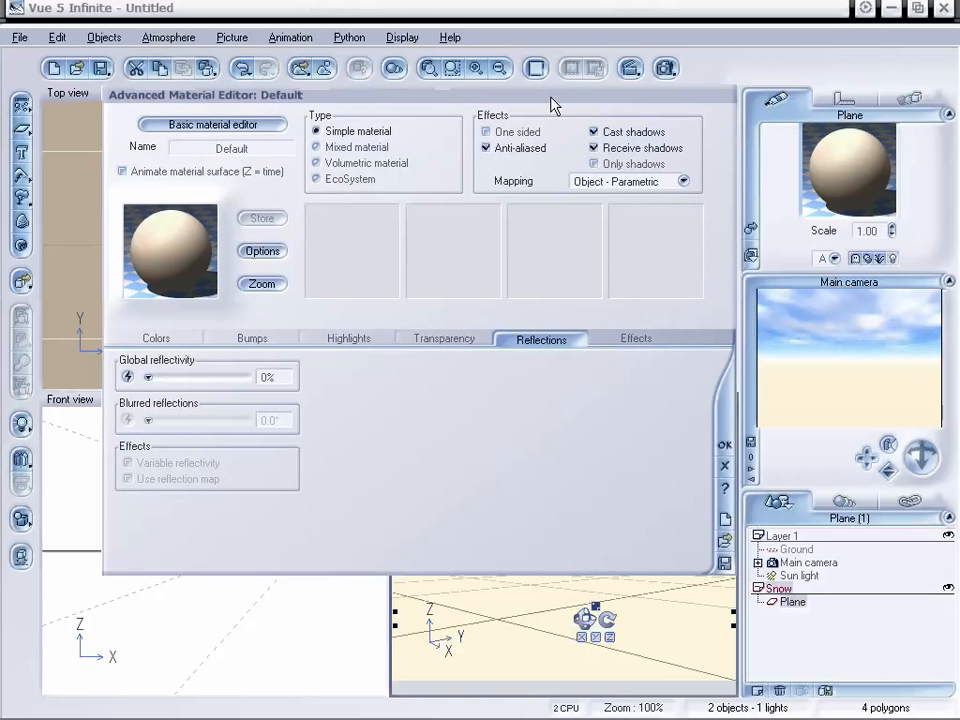
pyautogui.click(599, 131)
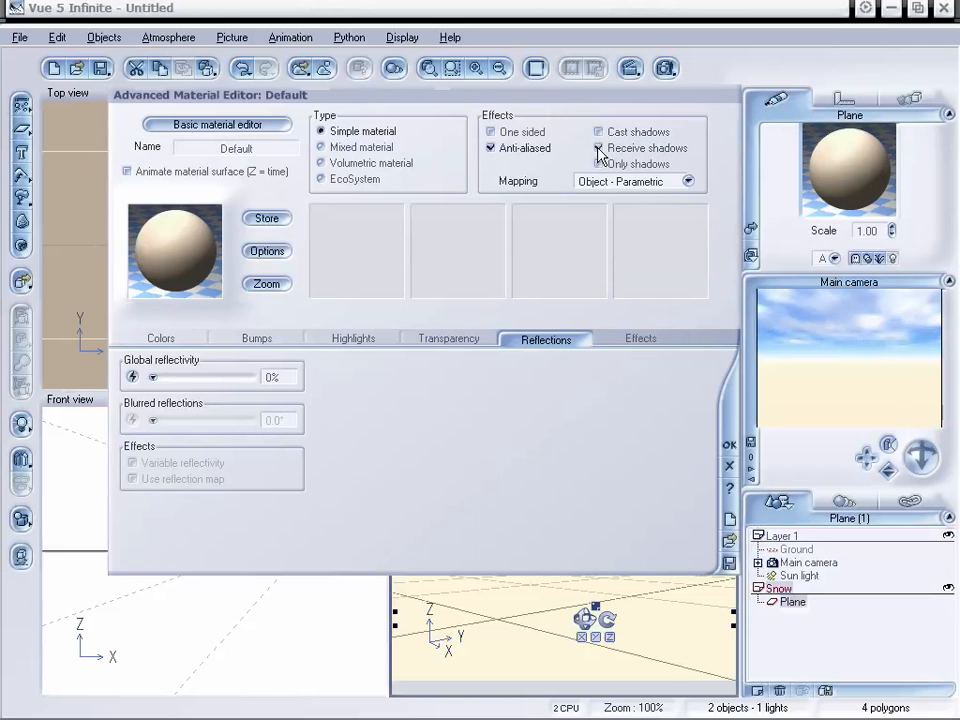
pyautogui.click(599, 147)
pyautogui.moveTo(604, 107); pyautogui.dragTo(590, 105)
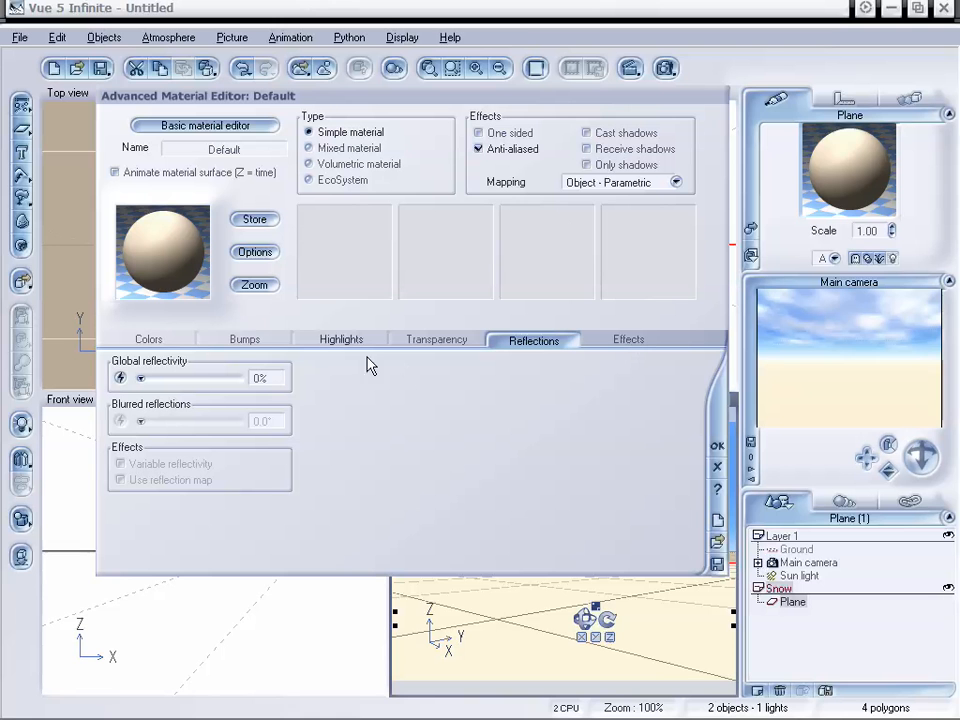
# Change the material type to EcoSystem and add the Cylinder3 object (Snow_Cyl_ANIMA.vob) from Personal Objects to its population.
pyautogui.click(309, 181)
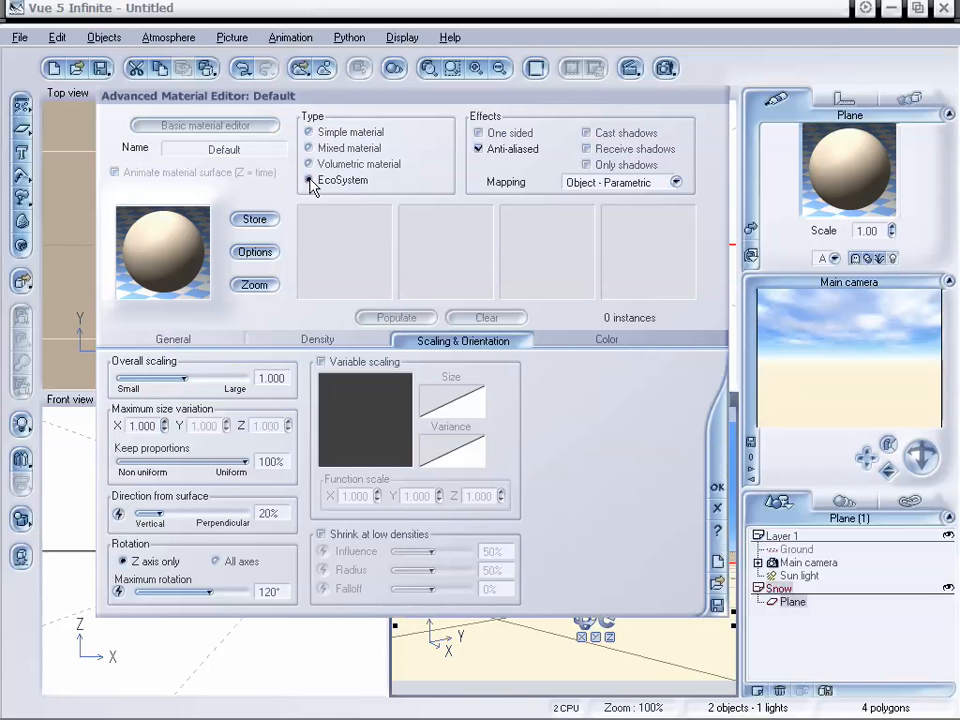
pyautogui.click(192, 340)
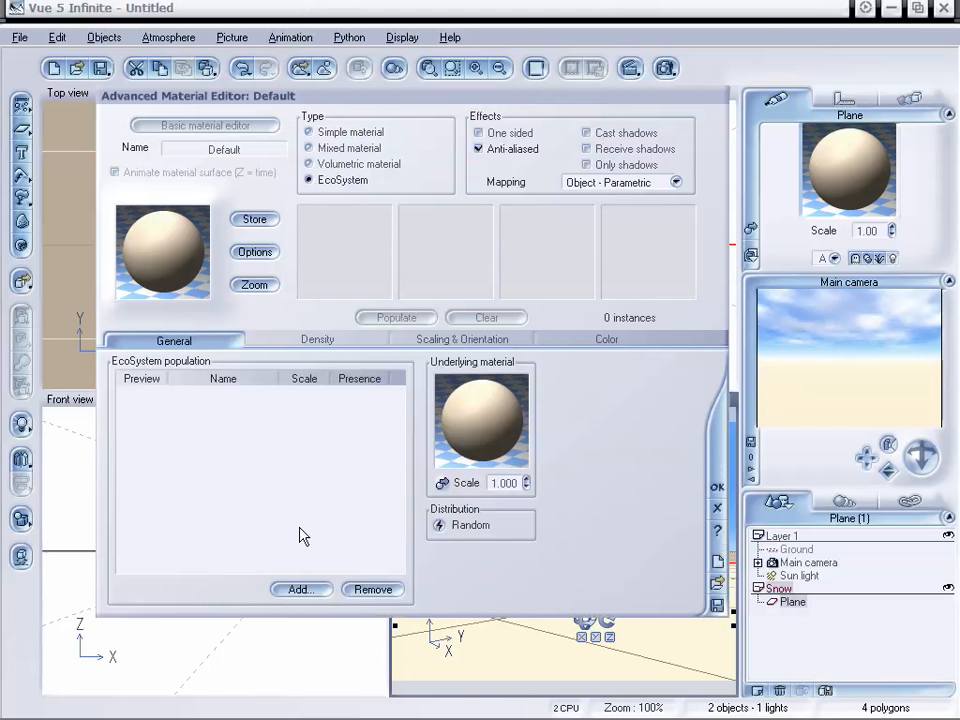
pyautogui.click(300, 590)
pyautogui.click(347, 637)
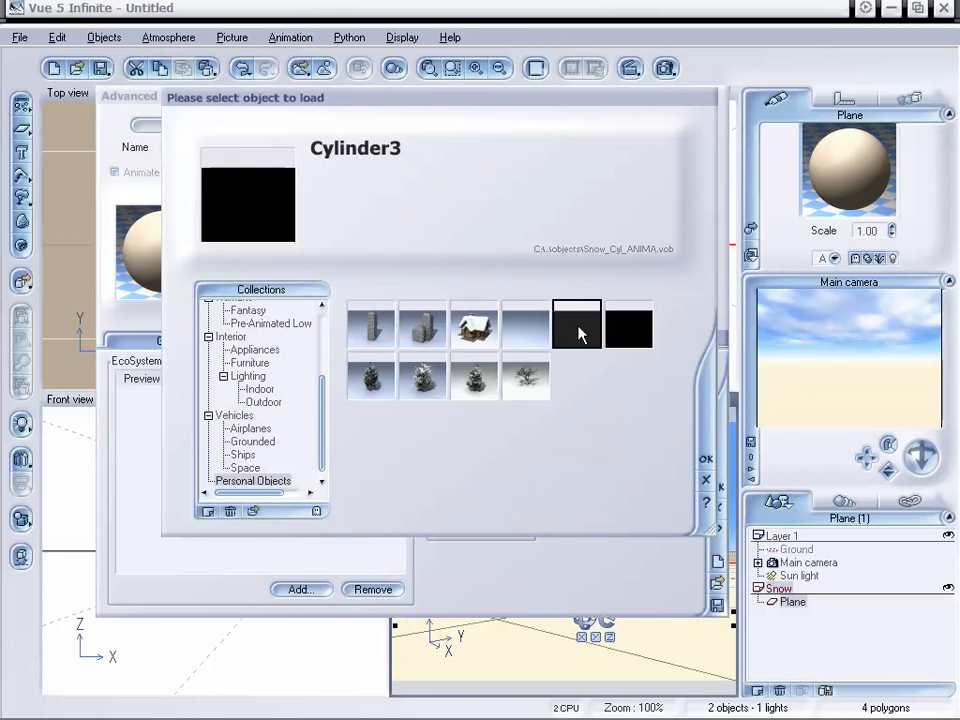
pyautogui.click(706, 458)
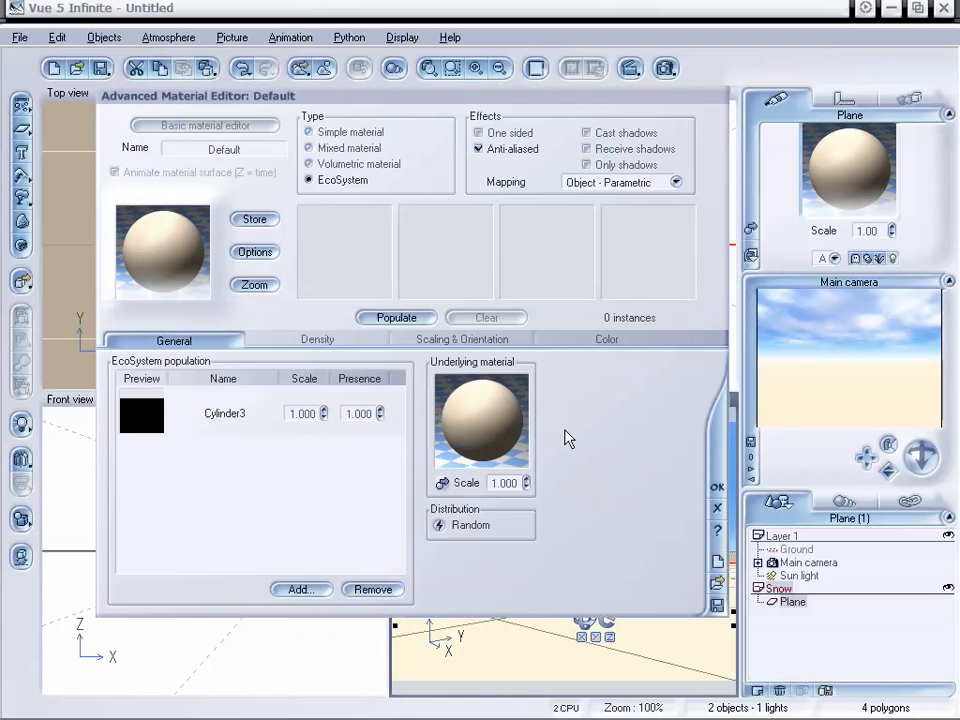
# Edit the scale of Cylinder3 in the population and lower the EcoSystem's overall density to about 48%.
pyautogui.click(316, 416)
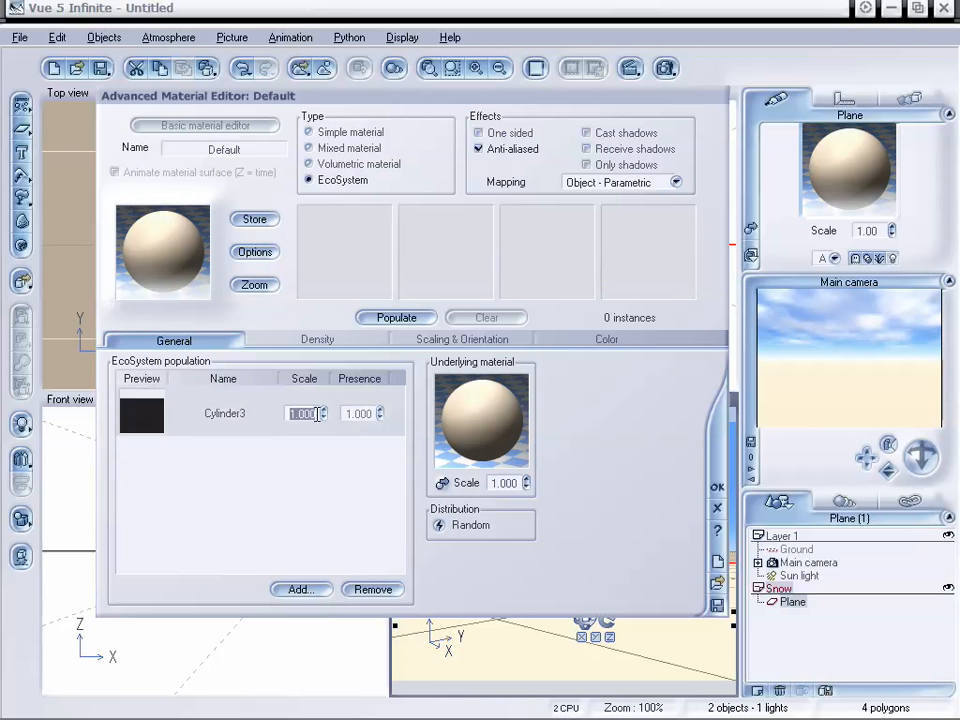
pyautogui.press('BackSpace')
pyautogui.click(335, 342)
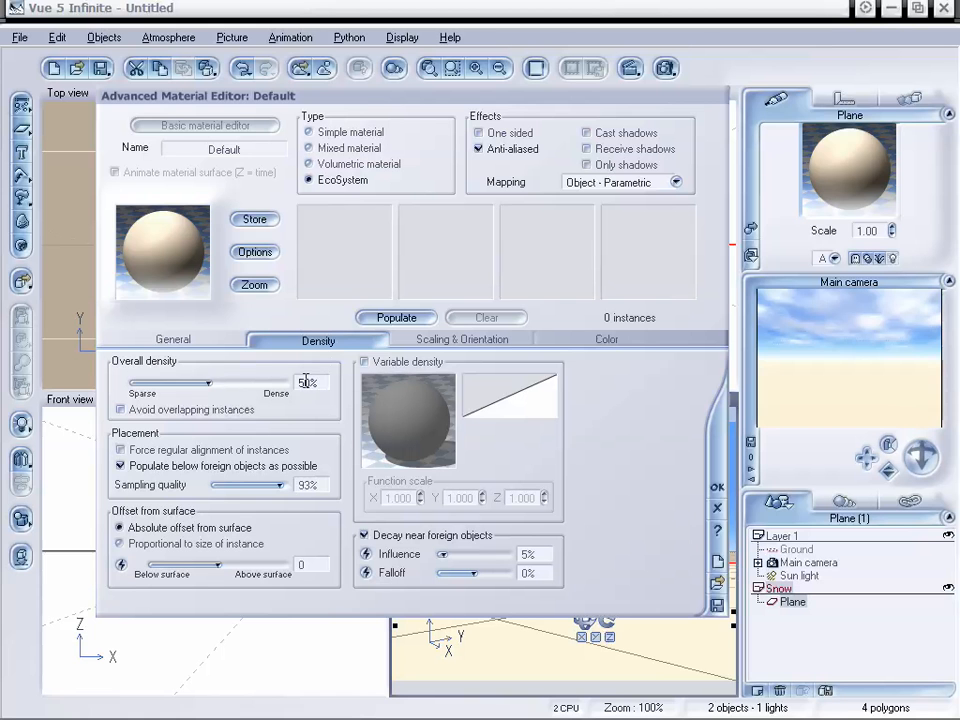
pyautogui.moveTo(208, 382); pyautogui.dragTo(205, 382)
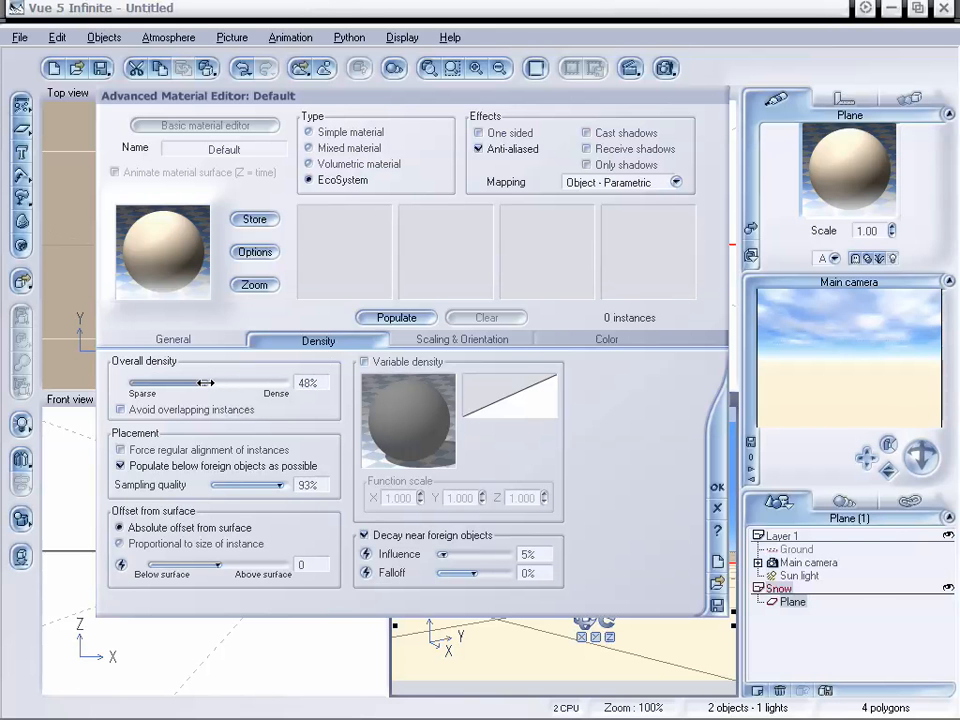
pyautogui.moveTo(208, 382); pyautogui.dragTo(206, 382)
# Set the maximum size variation to .4 in X, populate the EcoSystem and accept the material.
pyautogui.click(433, 343)
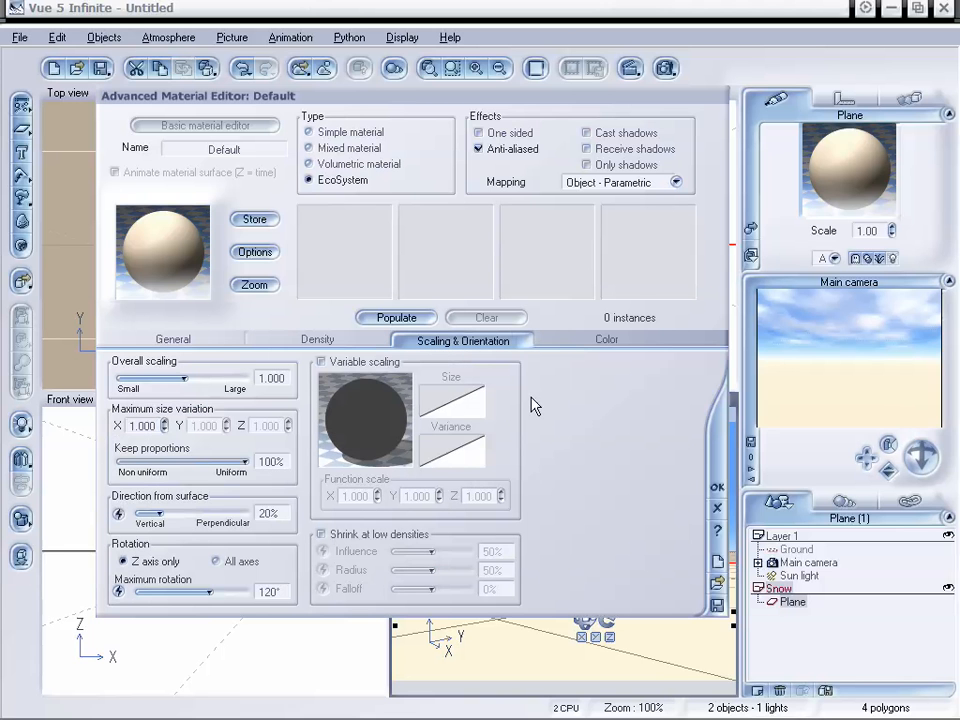
pyautogui.click(155, 428)
pyautogui.write('.4')
pyautogui.click(396, 318)
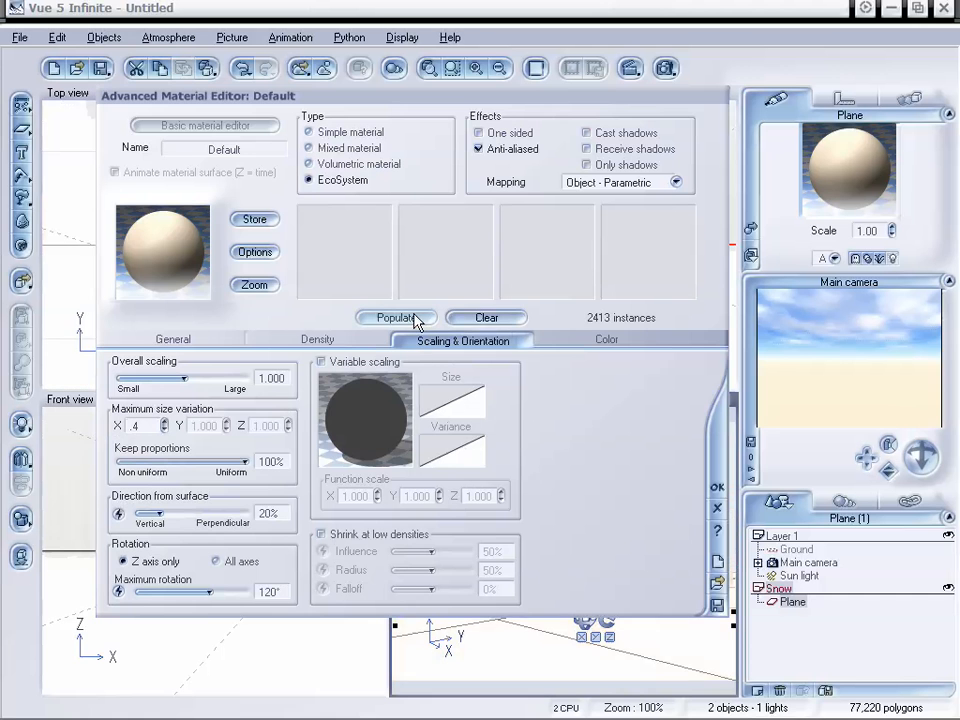
pyautogui.click(718, 488)
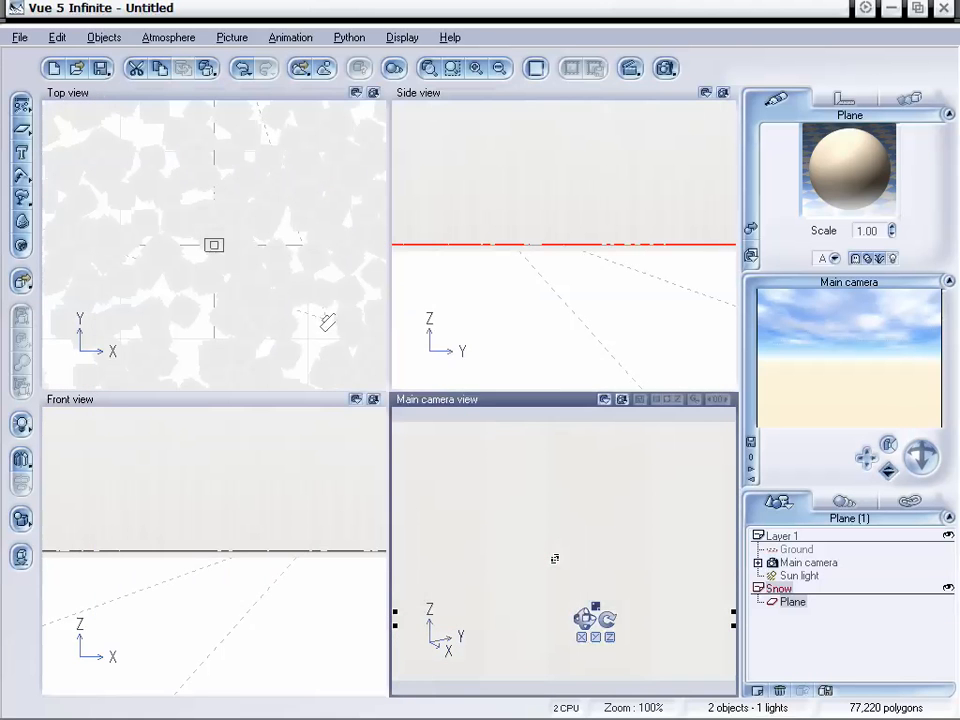
# Move the main camera back from the snow cylinders and refresh the camera preview.
pyautogui.moveTo(921, 456); pyautogui.dragTo(914, 514)
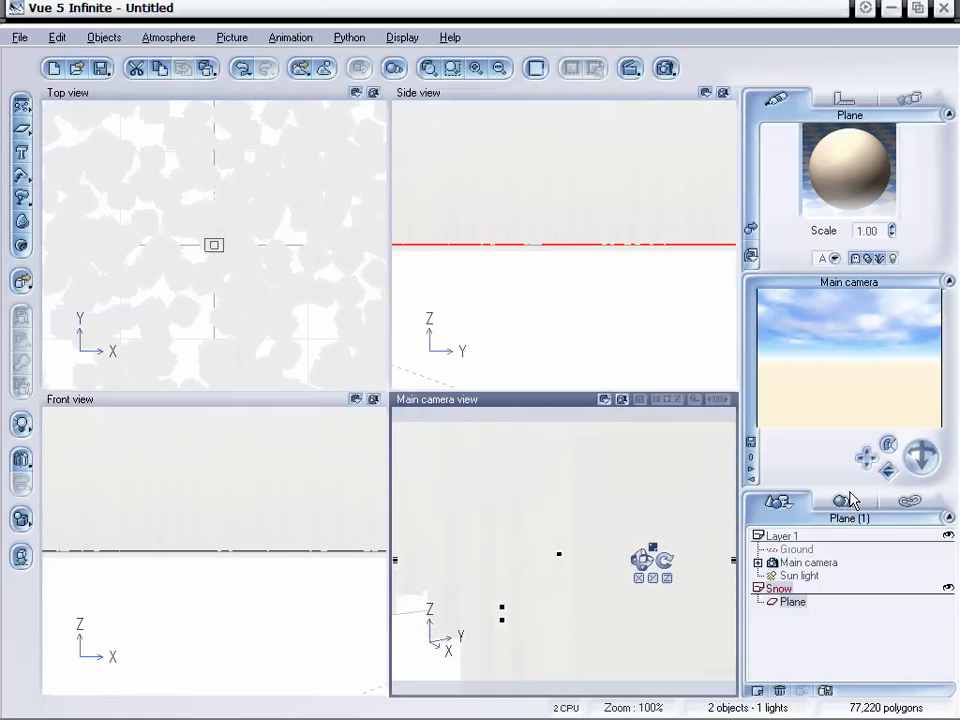
pyautogui.rightClick(826, 386)
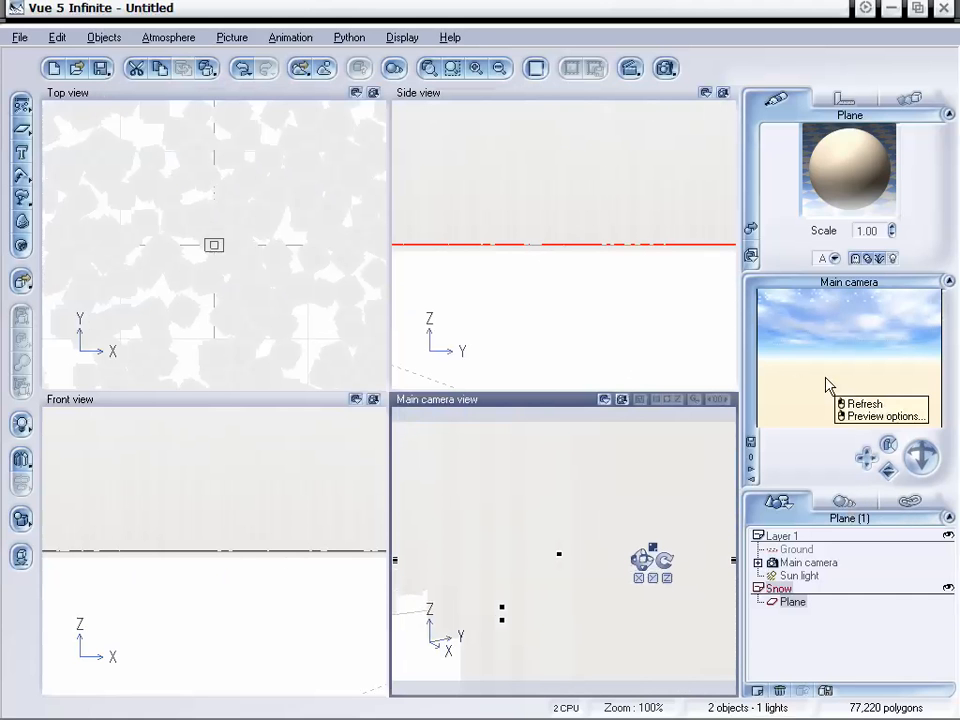
pyautogui.click(891, 385)
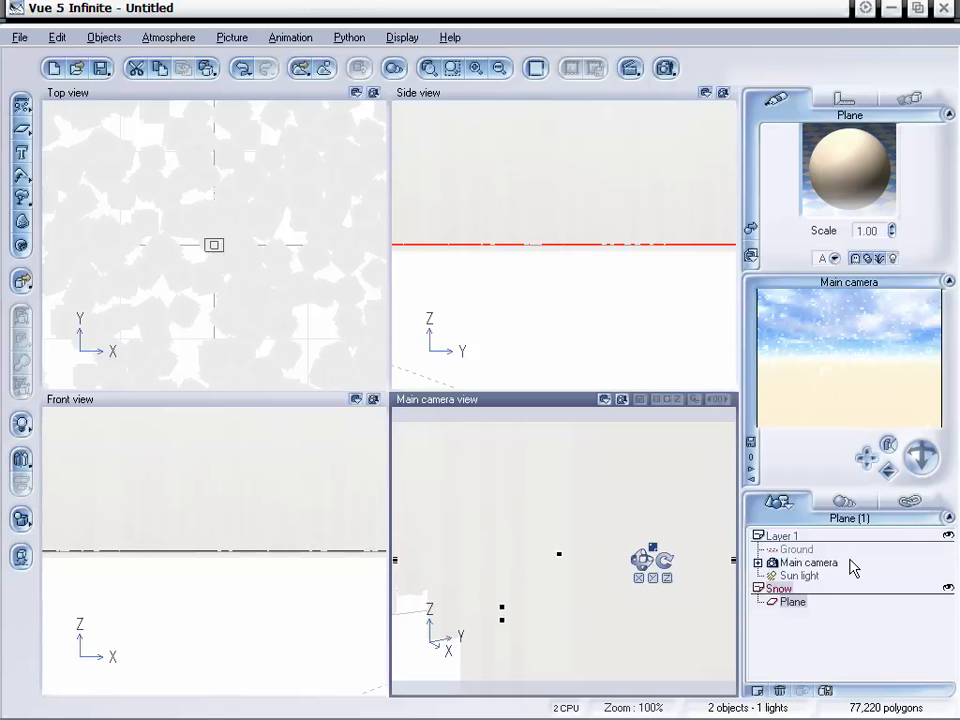
pyautogui.rightClick(853, 410)
pyautogui.rightClick(856, 374)
pyautogui.click(856, 374)
# Lock the Snow layer.
pyautogui.click(949, 590)
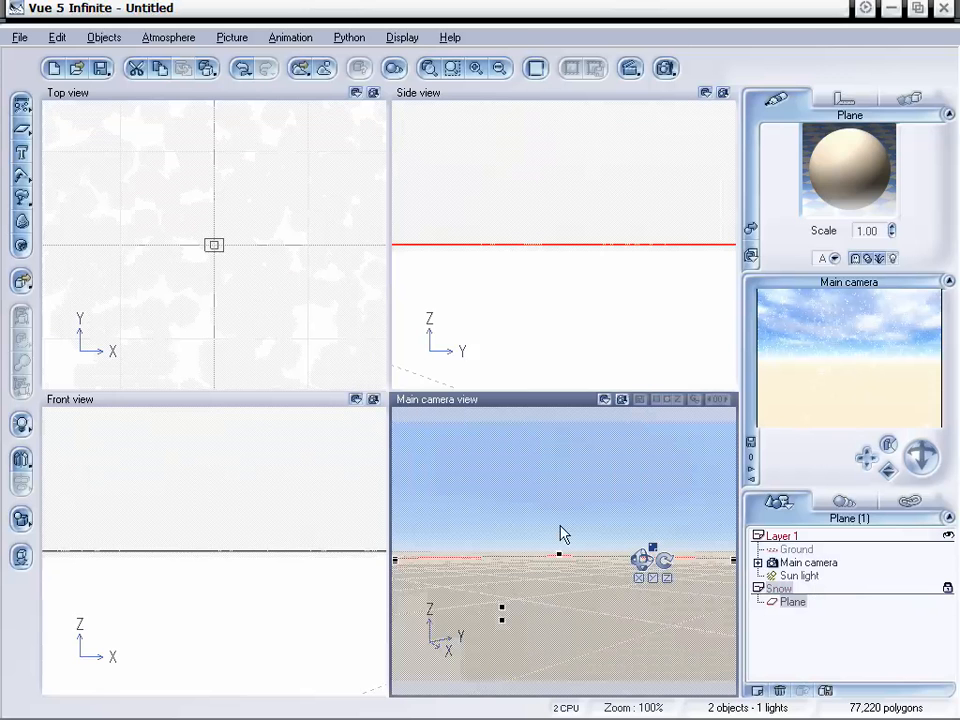
# Switch the Snow layer from locked to hidden and move the selection off its plane.
pyautogui.click(803, 576)
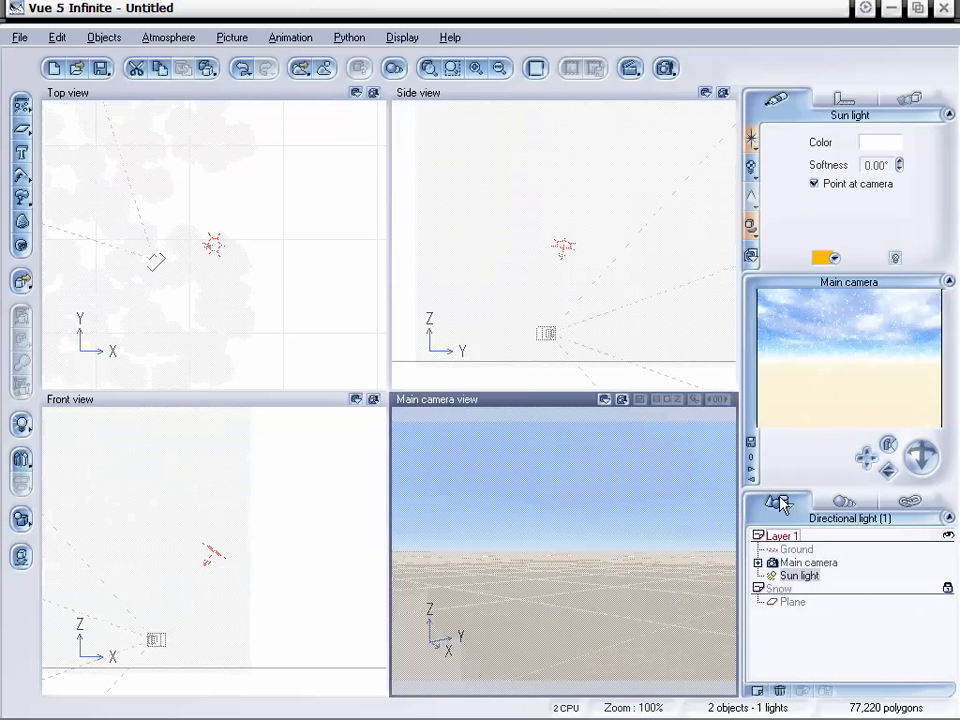
pyautogui.click(591, 546)
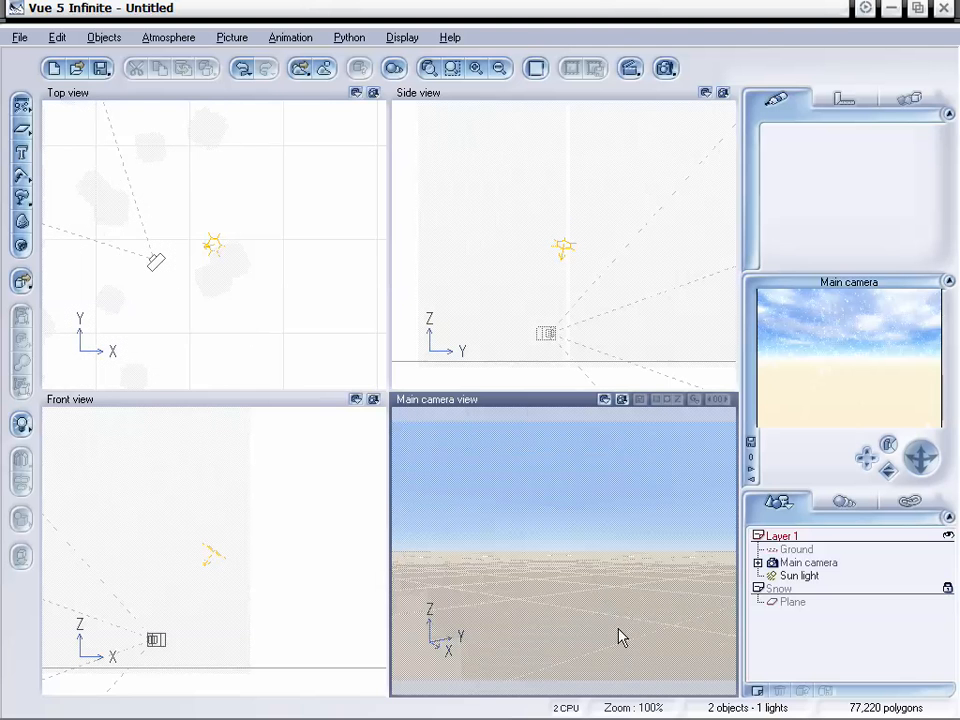
pyautogui.click(793, 603)
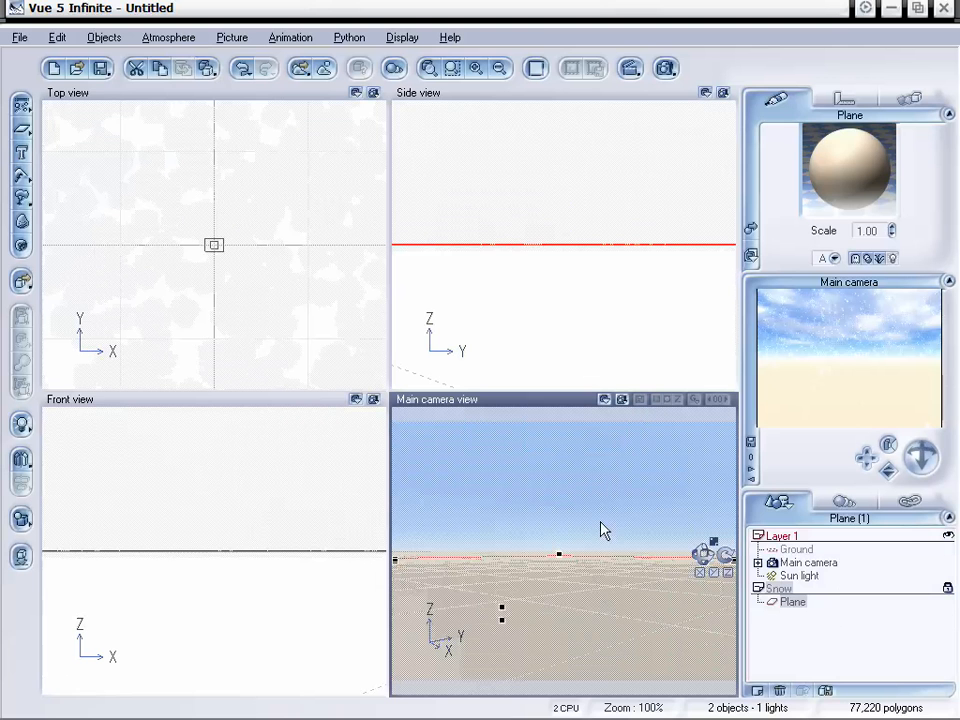
pyautogui.click(948, 590)
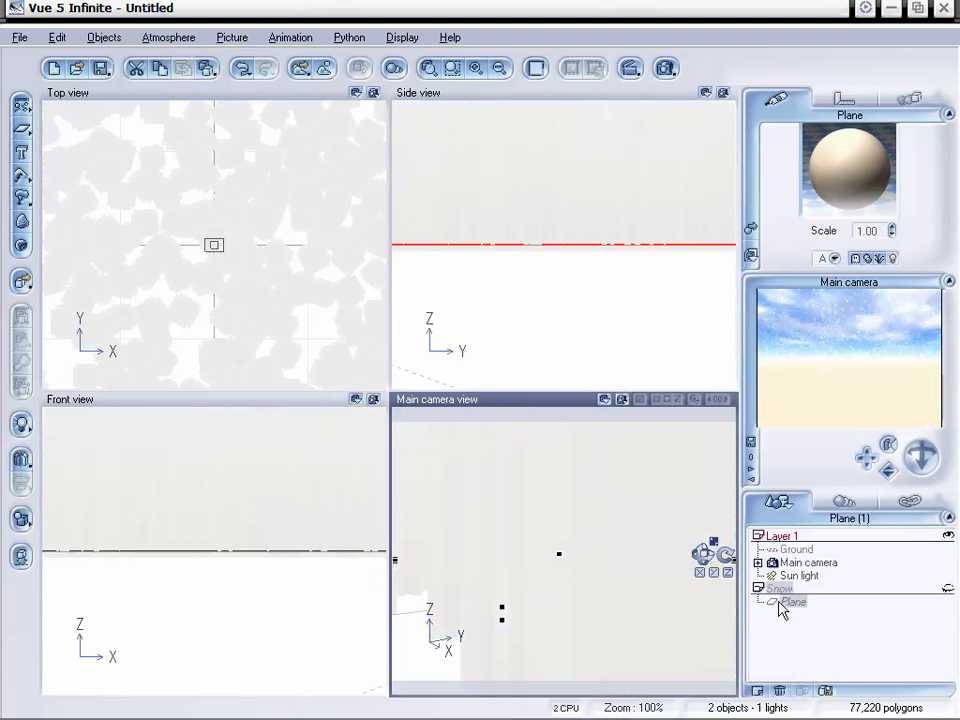
pyautogui.click(808, 577)
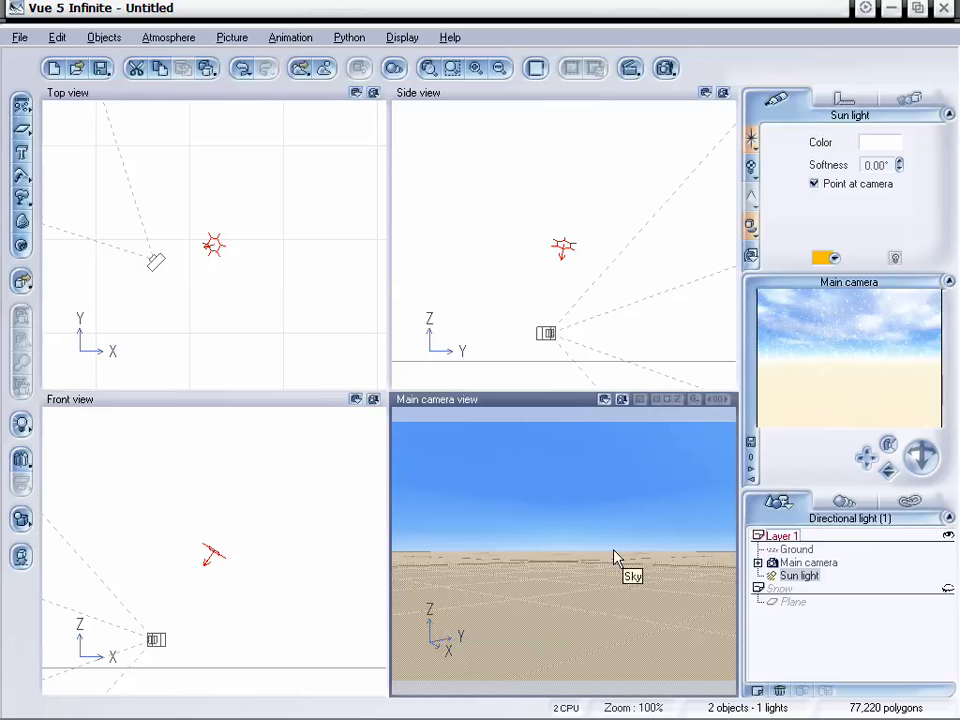
# Hide the Snow layer's plane from render and select the sun light instead.
pyautogui.click(793, 603)
pyautogui.rightClick(793, 603)
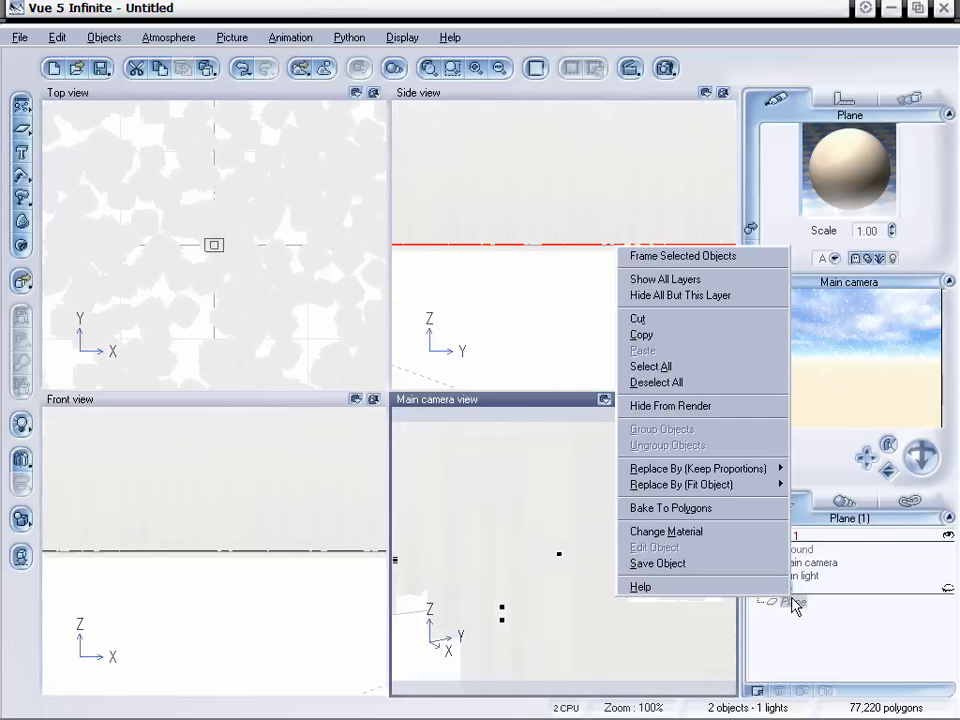
pyautogui.click(722, 407)
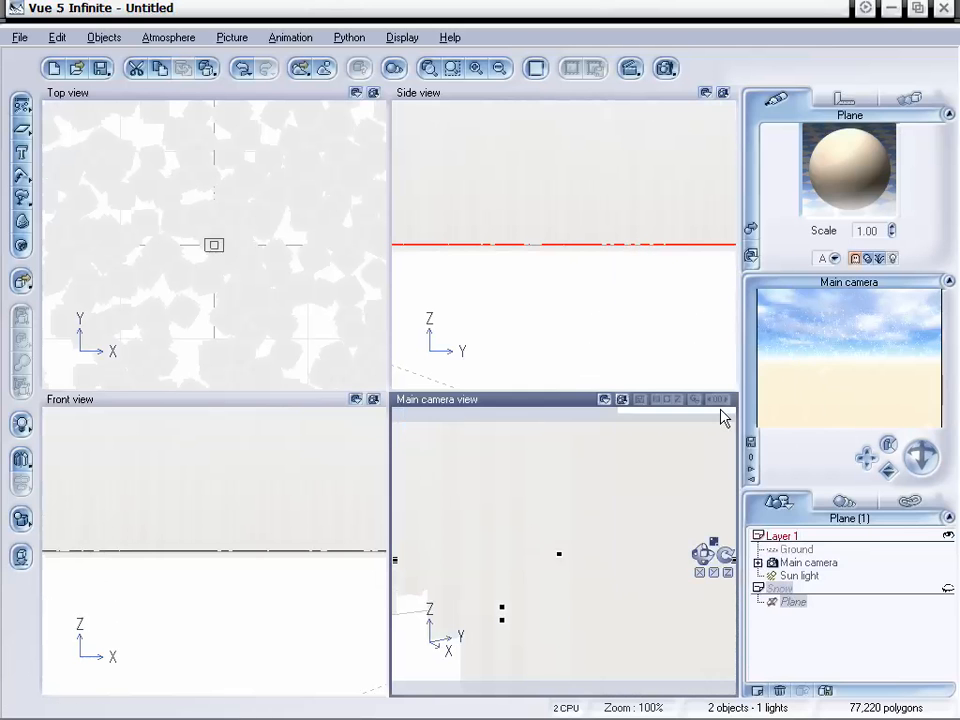
pyautogui.click(775, 576)
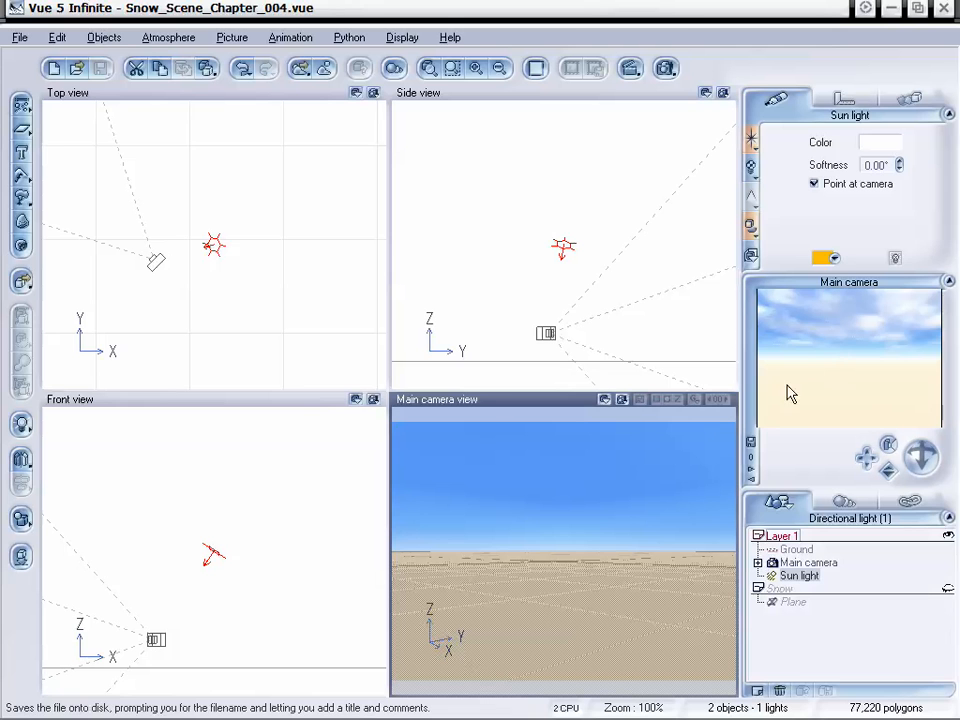
# Load the Maurice Gardette Square atmosphere from the Bad Weather collection into the scene.
pyautogui.click(176, 41)
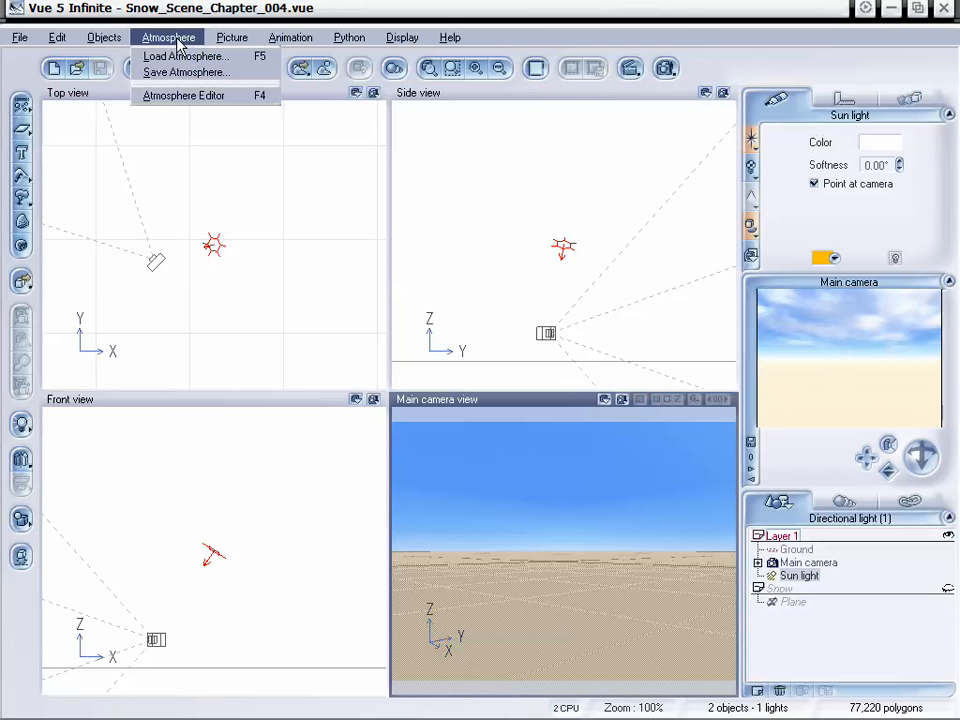
pyautogui.click(180, 57)
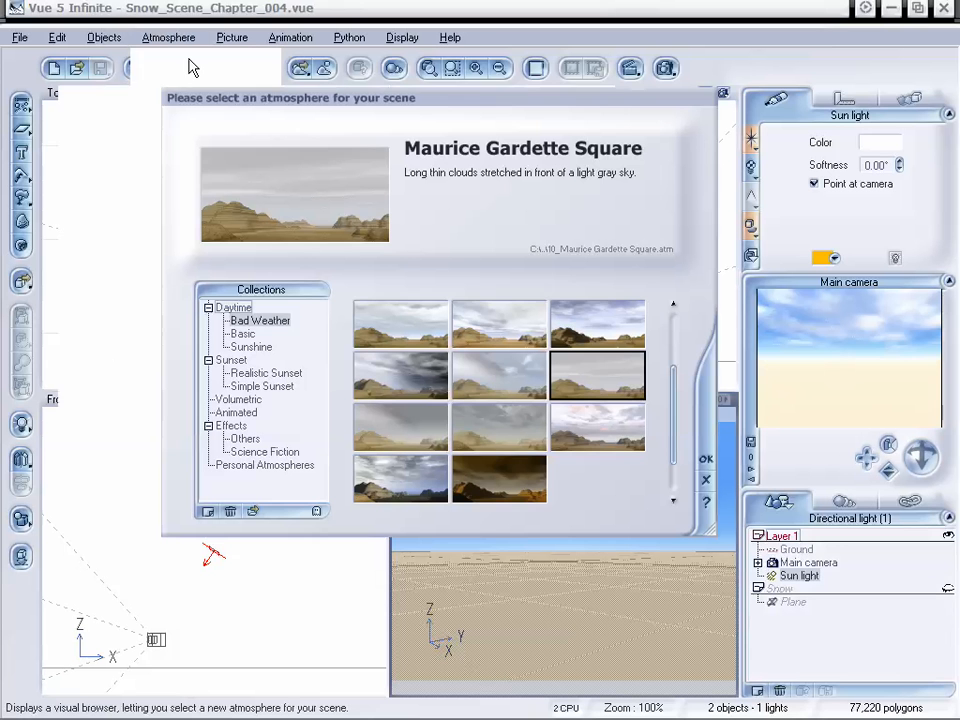
pyautogui.moveTo(476, 102); pyautogui.dragTo(471, 104)
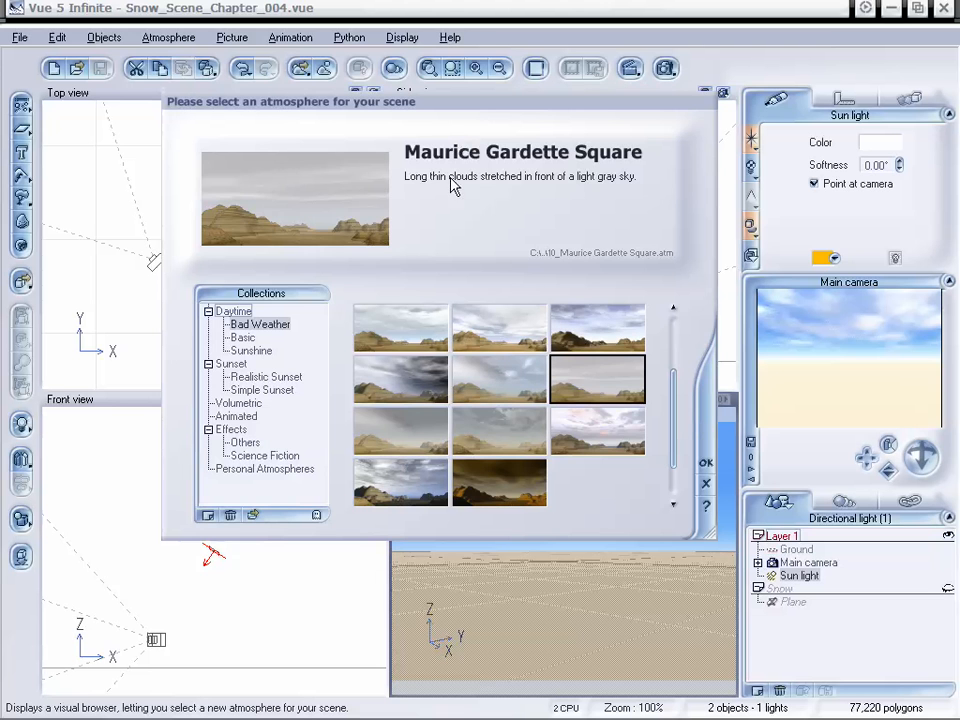
pyautogui.click(705, 467)
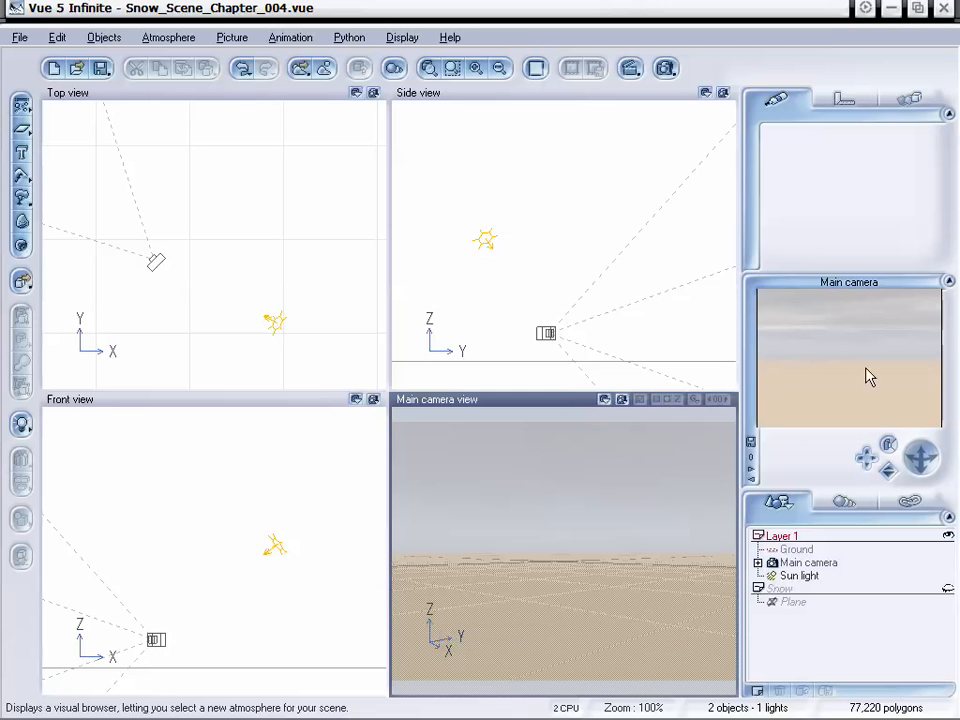
# Raise the atmosphere's fog density to about 362 and accept the atmosphere settings.
pyautogui.click(170, 38)
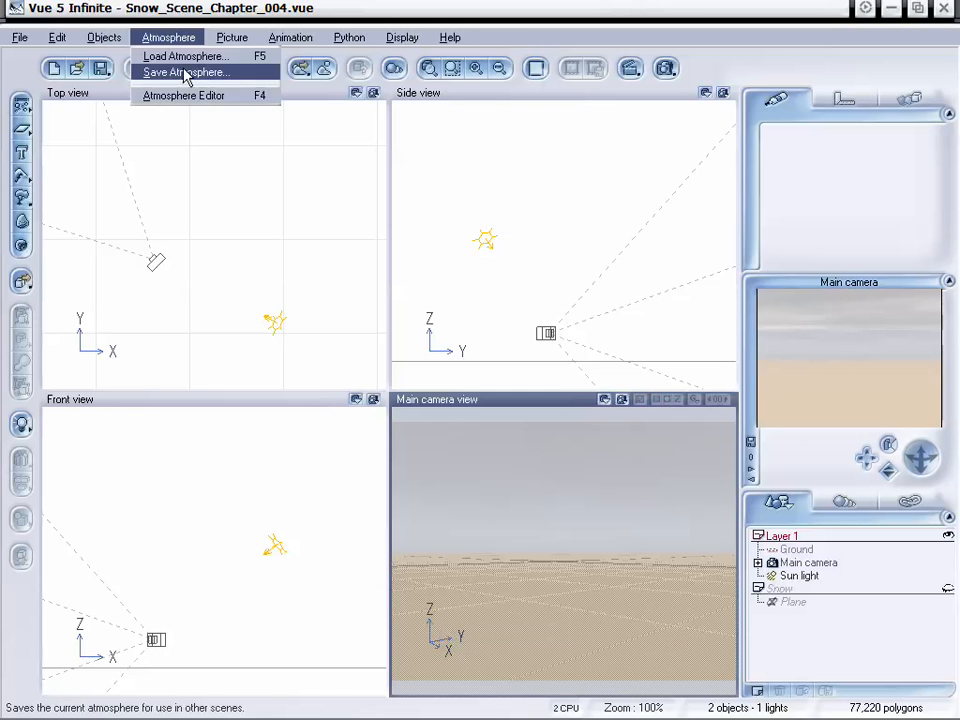
pyautogui.click(184, 98)
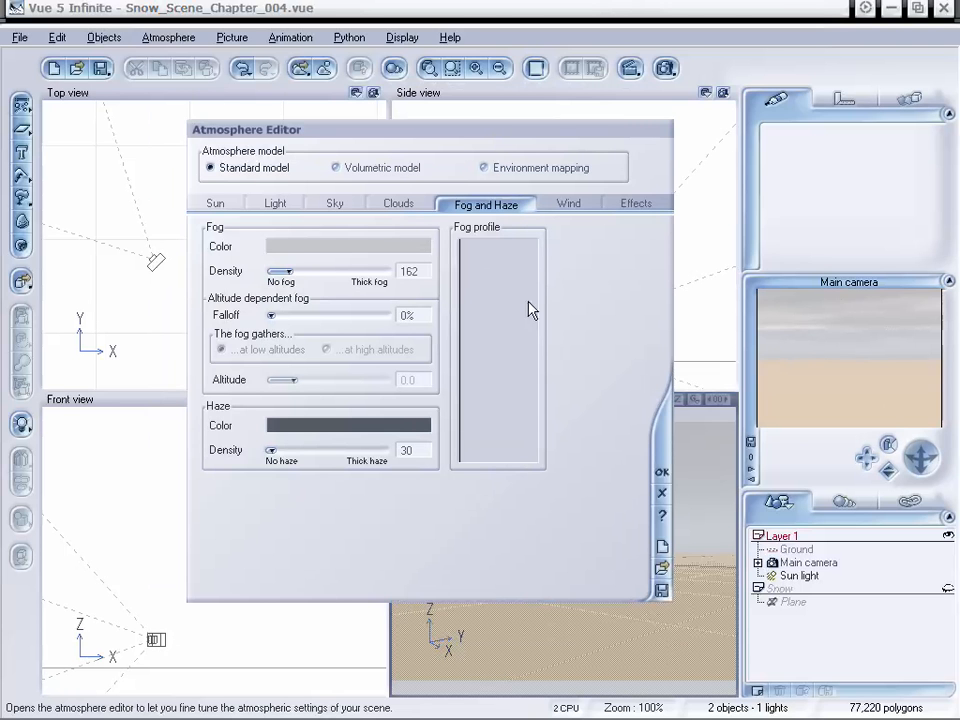
pyautogui.moveTo(283, 270); pyautogui.dragTo(307, 271)
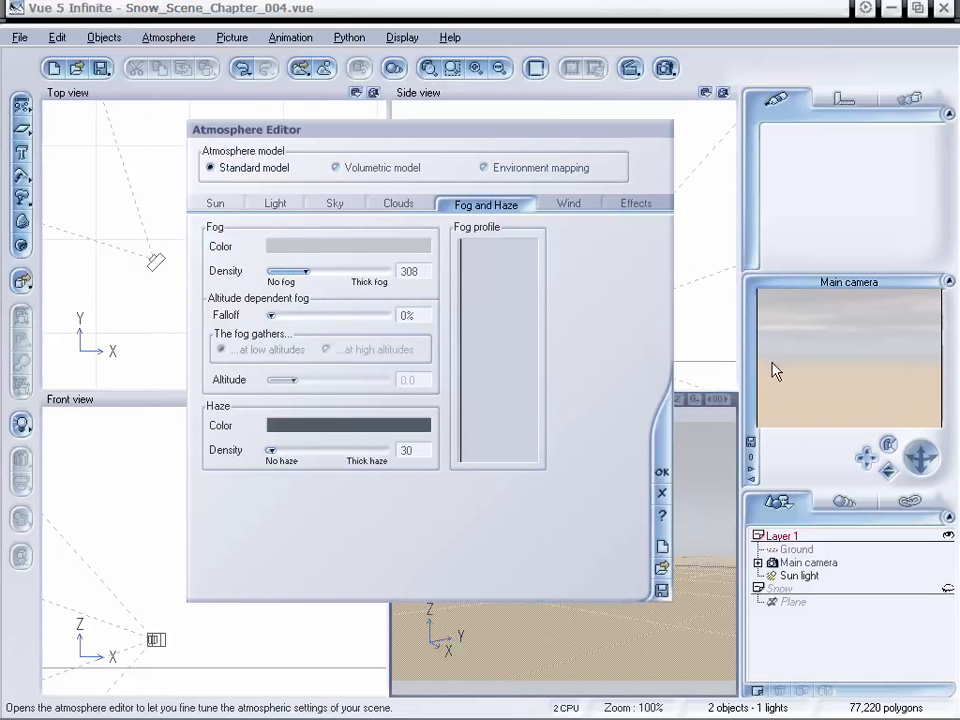
pyautogui.moveTo(306, 271)
pyautogui.mouseDown()
pyautogui.moveTo(321, 270)
pyautogui.moveTo(312, 271)
pyautogui.mouseUp()
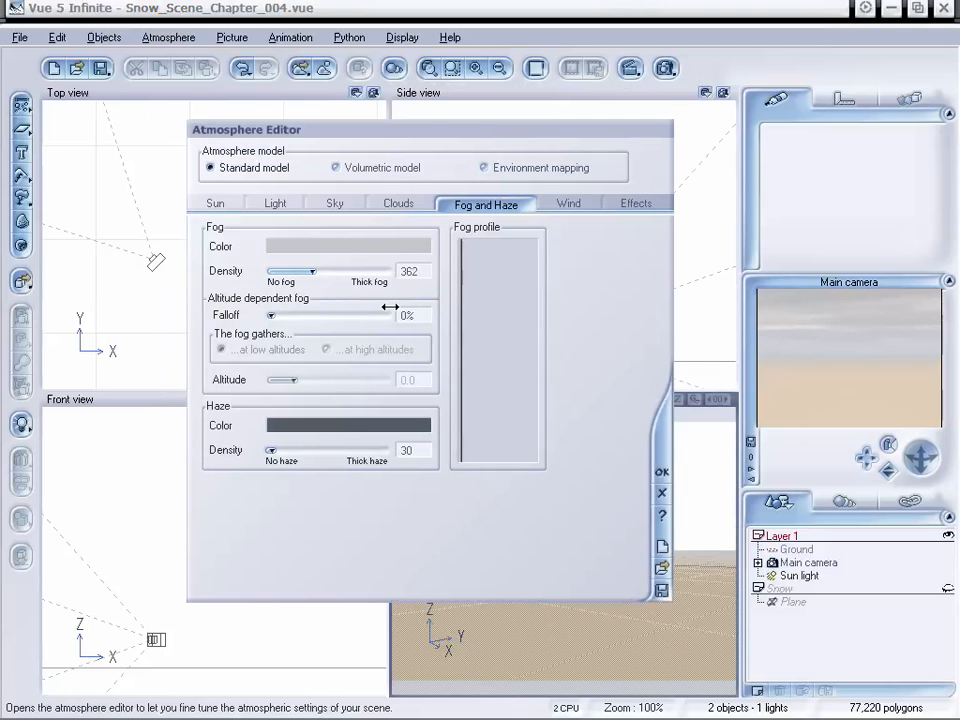
pyautogui.click(658, 474)
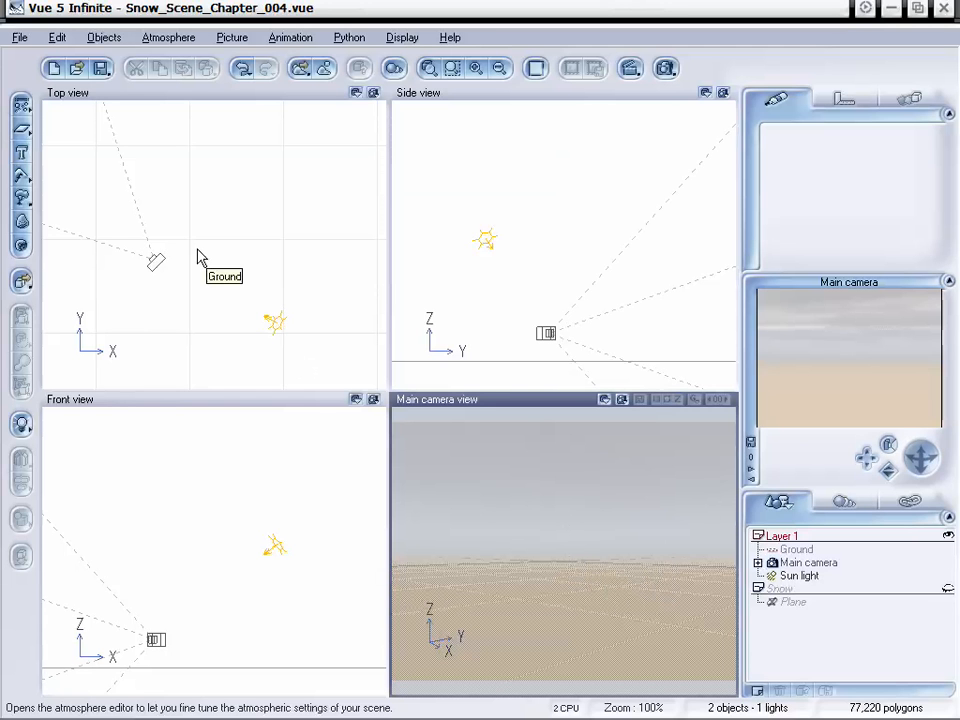
# Add a procedural terrain and set its size to 1500 in both X and Y.
pyautogui.click(22, 180)
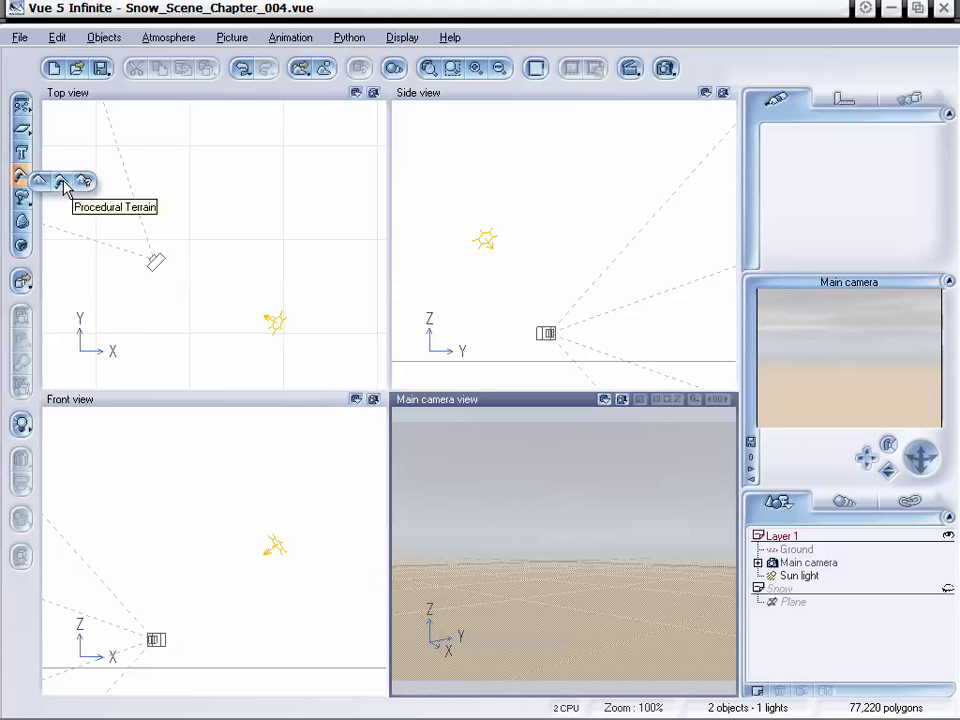
pyautogui.click(61, 183)
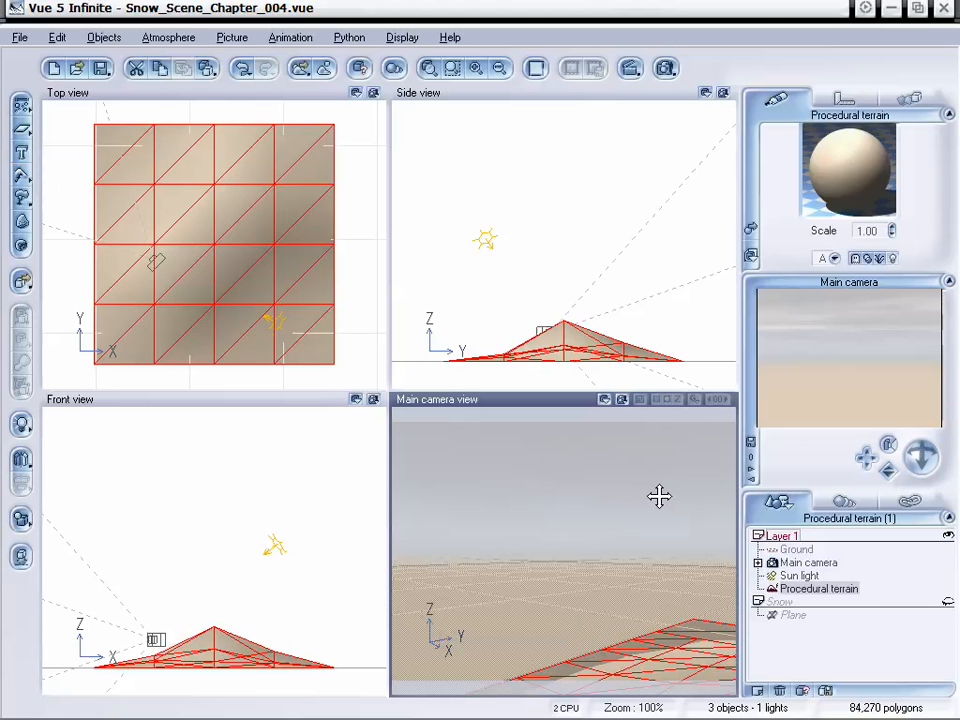
pyautogui.click(843, 100)
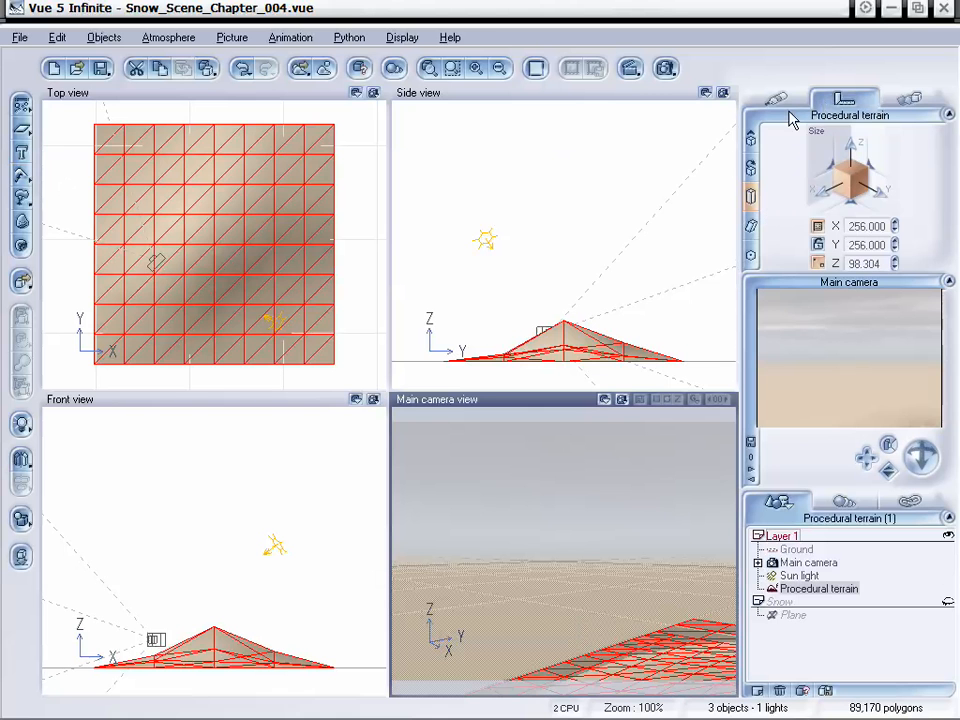
pyautogui.click(867, 227)
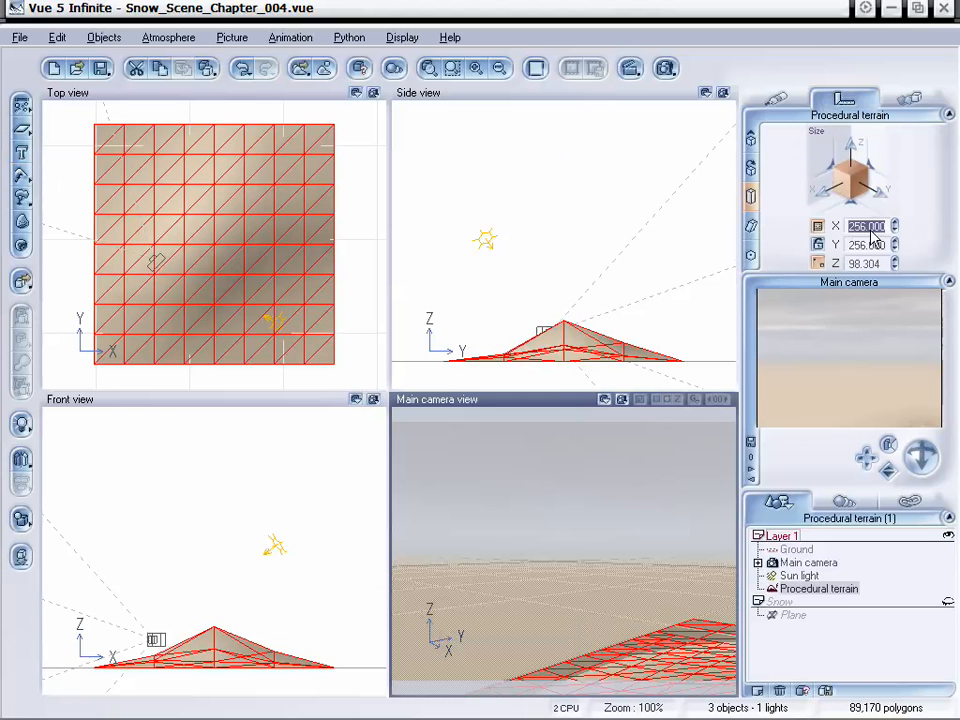
pyautogui.write('1500')
pyautogui.press('Tab')
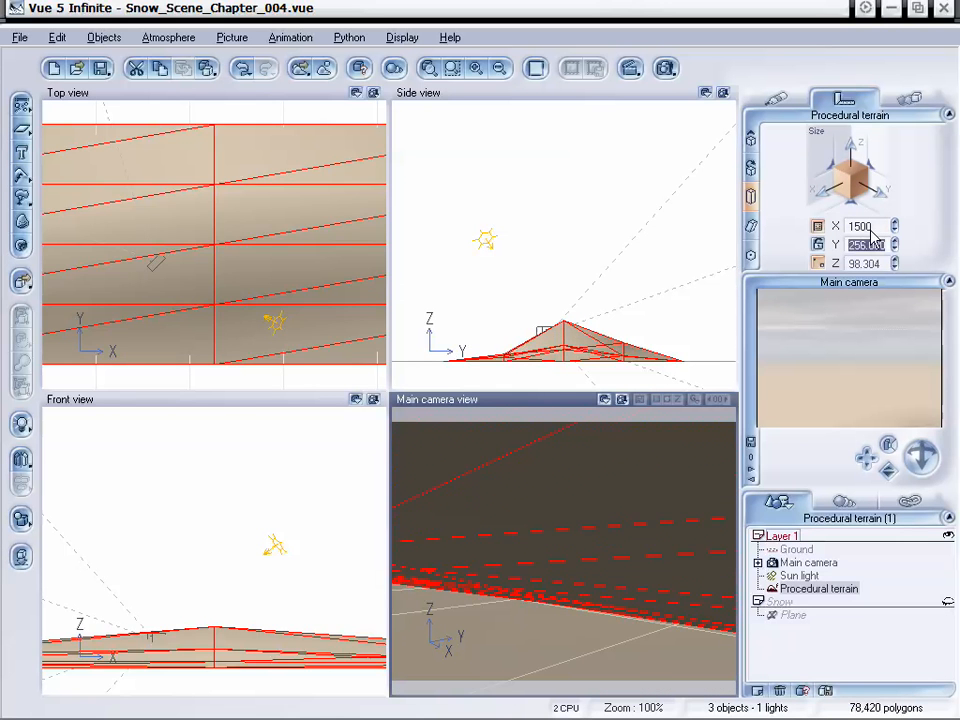
pyautogui.write('1500')
pyautogui.press('Return')
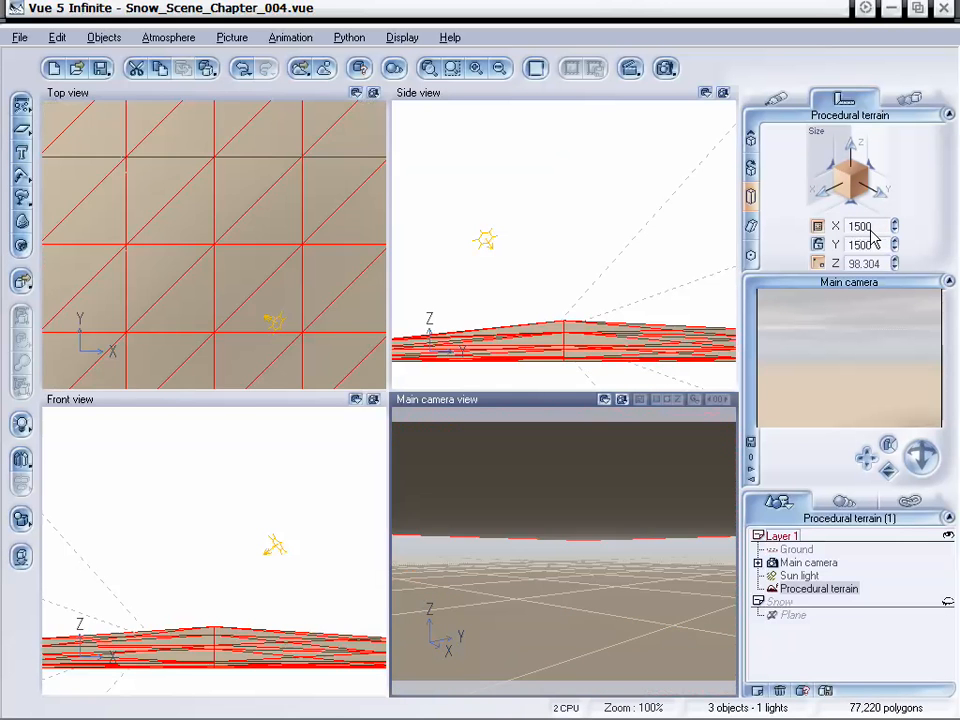
# Set the procedural terrain's Z size to 200 and raise the main camera above its surface.
pyautogui.press('Tab')
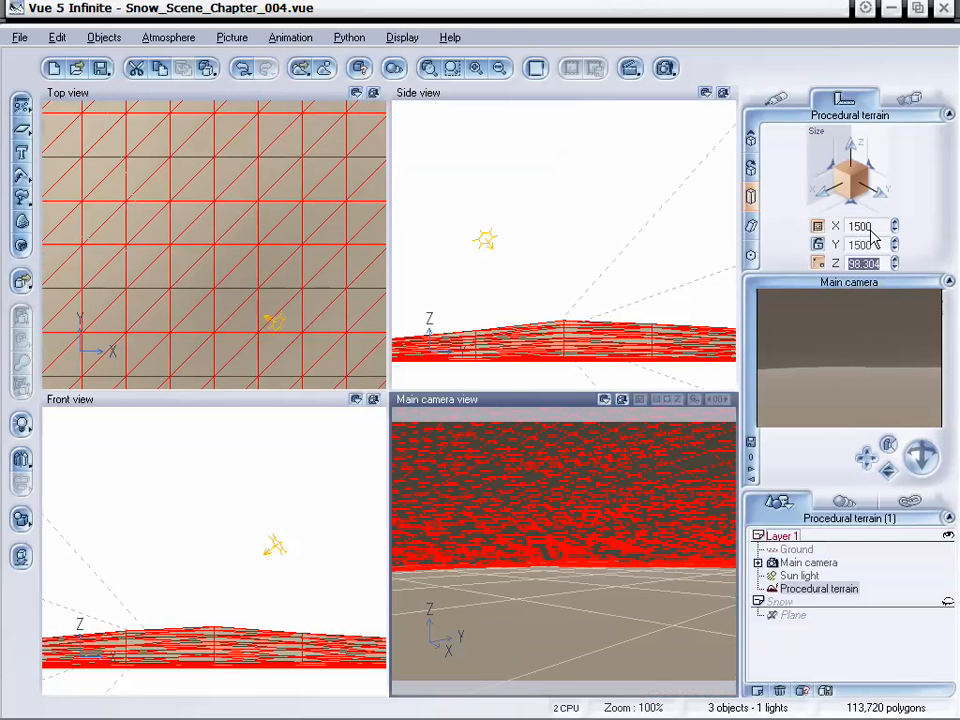
pyautogui.write('200')
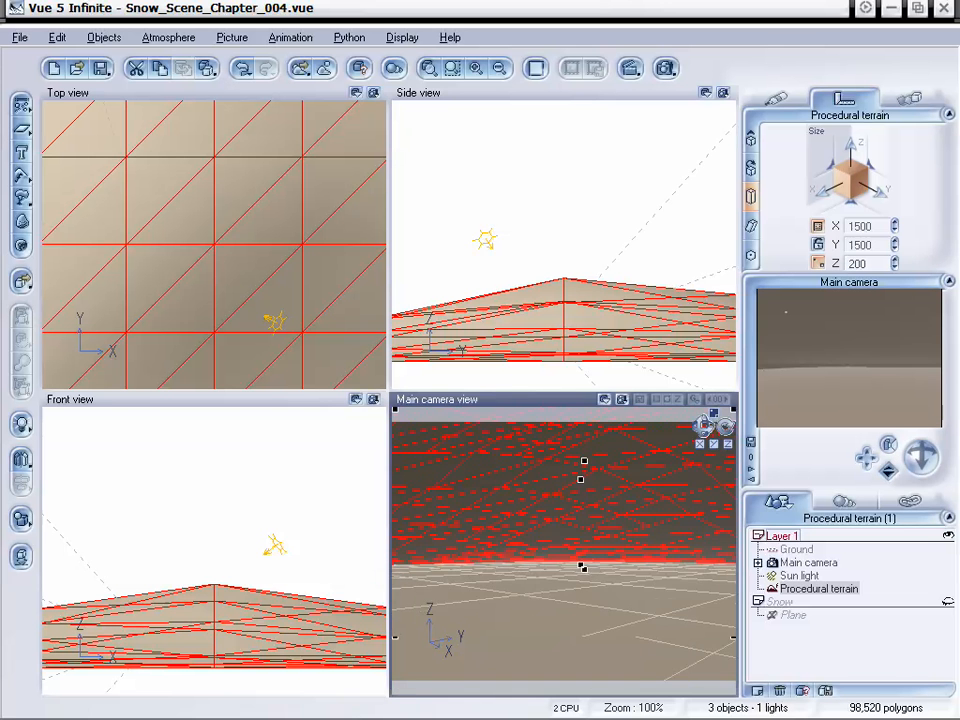
pyautogui.moveTo(888, 470); pyautogui.dragTo(888, 465)
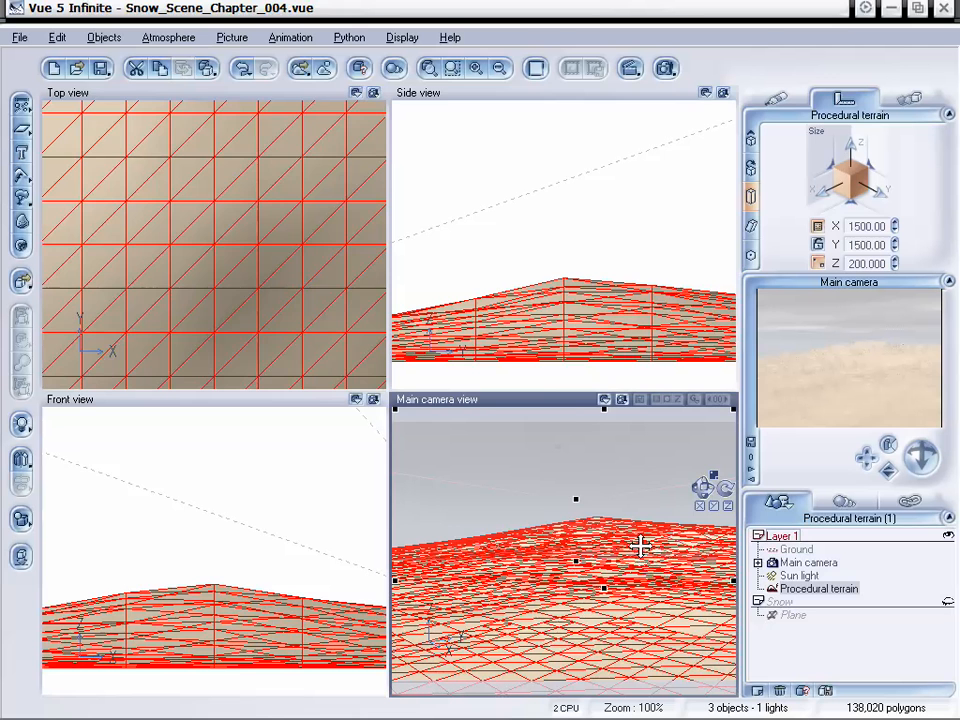
# Open the procedural terrain for editing and turn off its zero edges.
pyautogui.doubleClick(640, 545)
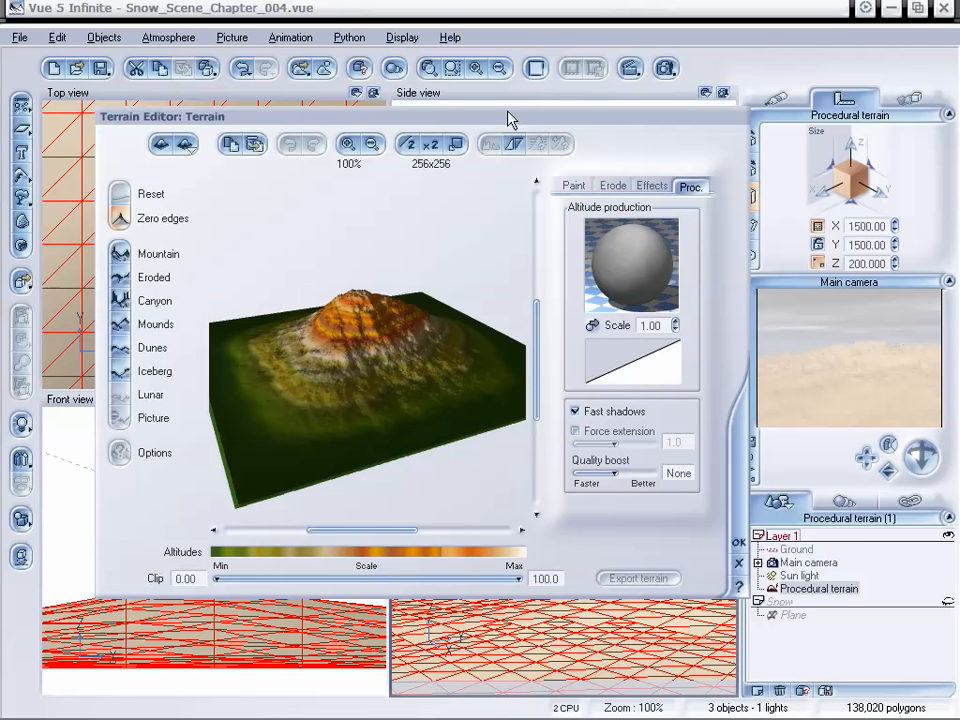
pyautogui.click(133, 223)
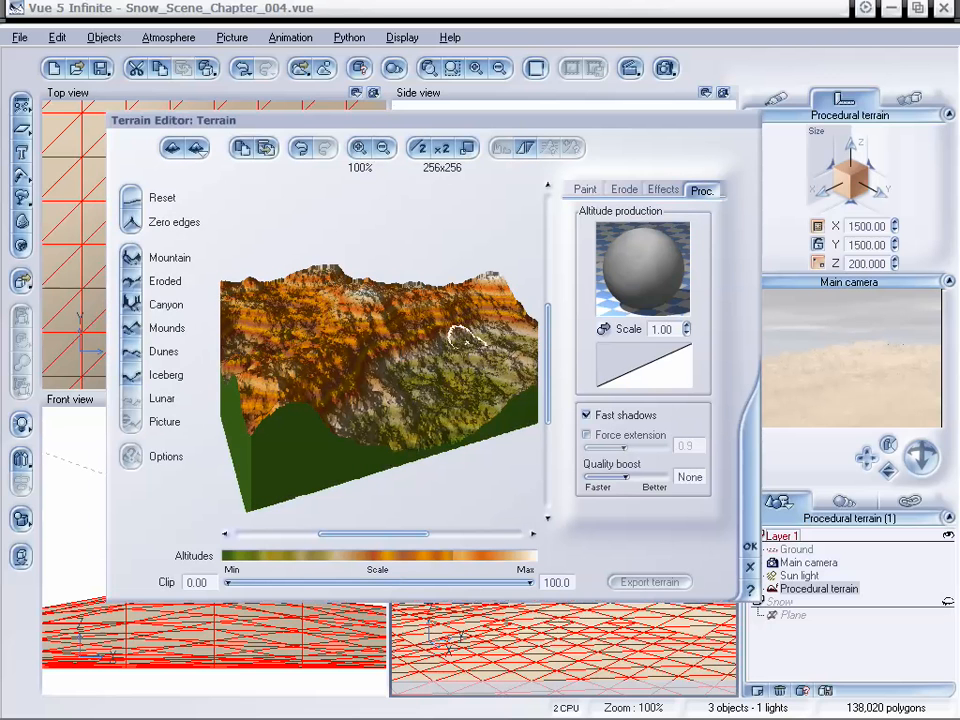
pyautogui.moveTo(456, 336); pyautogui.dragTo(406, 366)
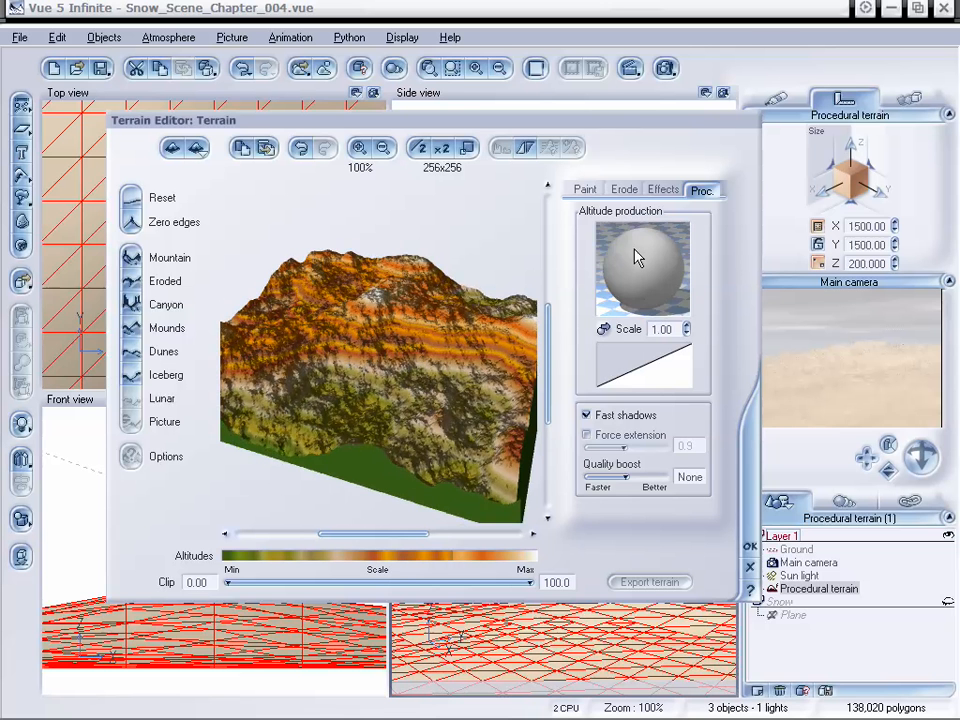
pyautogui.moveTo(470, 300); pyautogui.dragTo(428, 329)
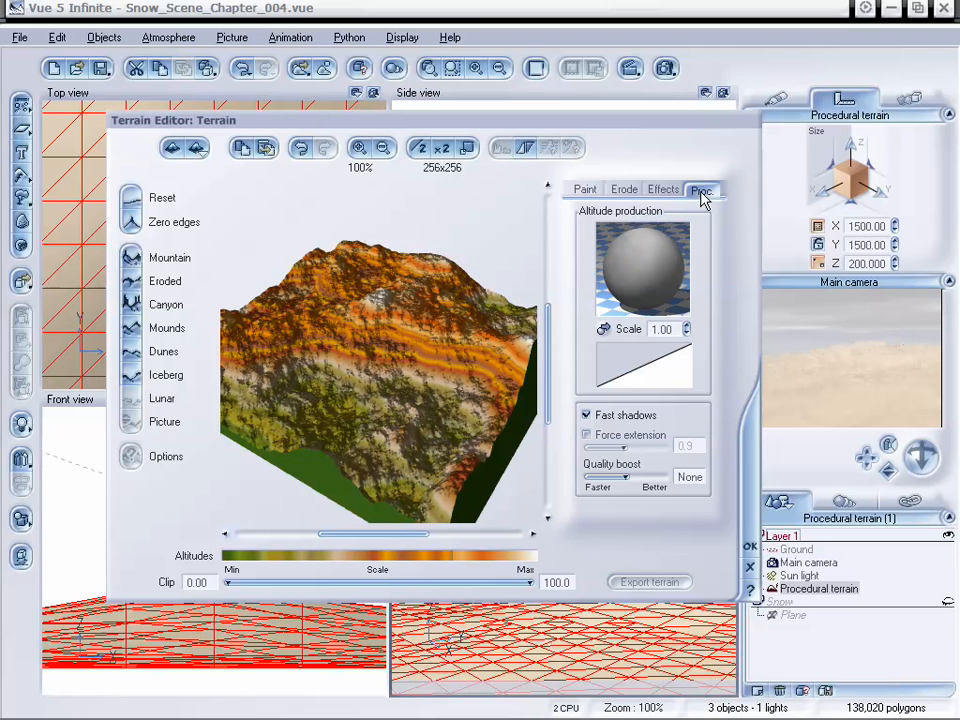
# Lower the roughness of the Simple Fractal node in the terrain's altitude function to 0.40 and accept the function.
pyautogui.rightClick(621, 267)
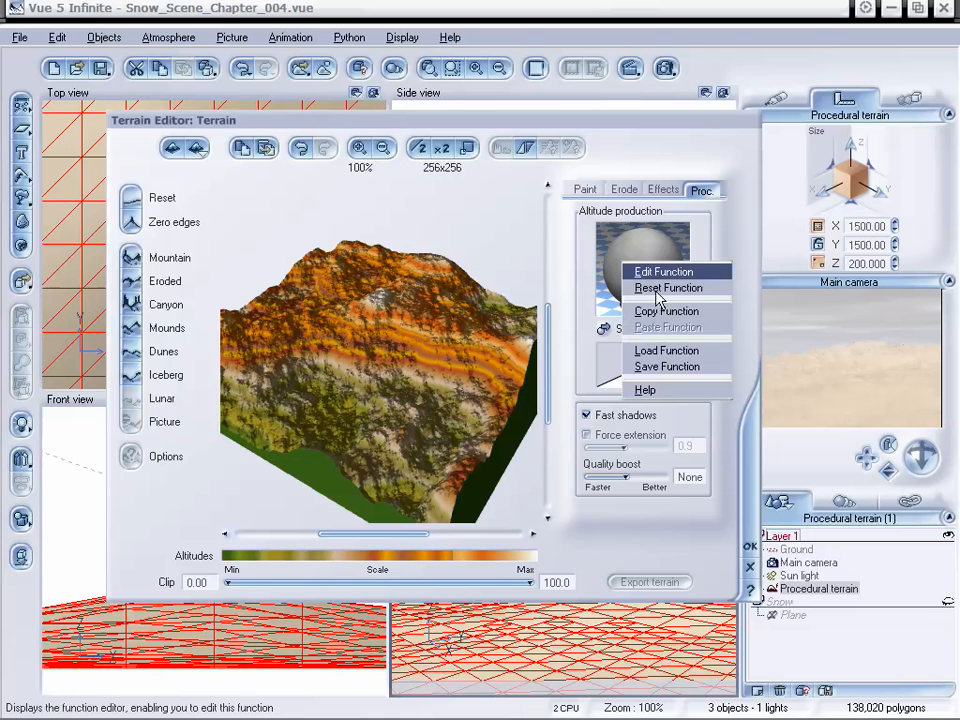
pyautogui.click(657, 282)
pyautogui.click(292, 418)
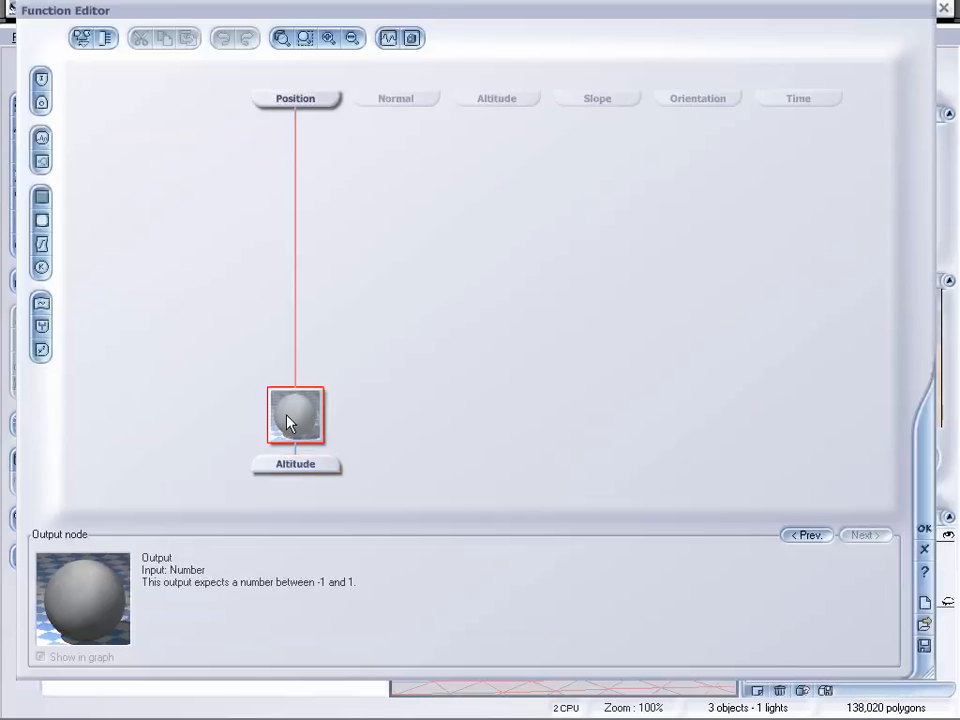
pyautogui.moveTo(463, 17); pyautogui.dragTo(461, 7)
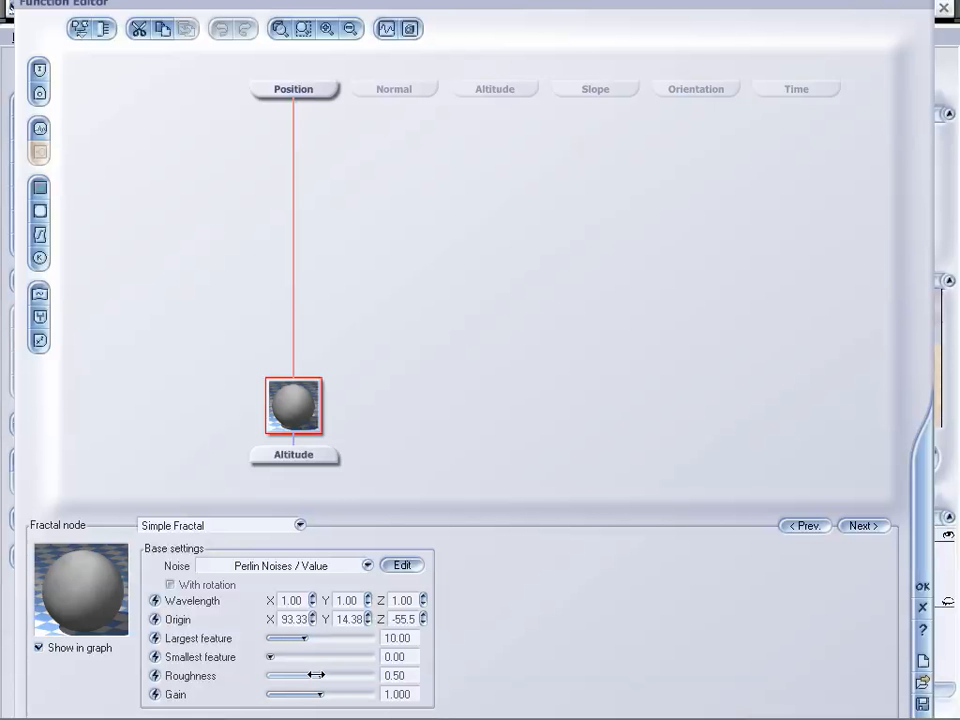
pyautogui.moveTo(316, 675); pyautogui.dragTo(306, 675)
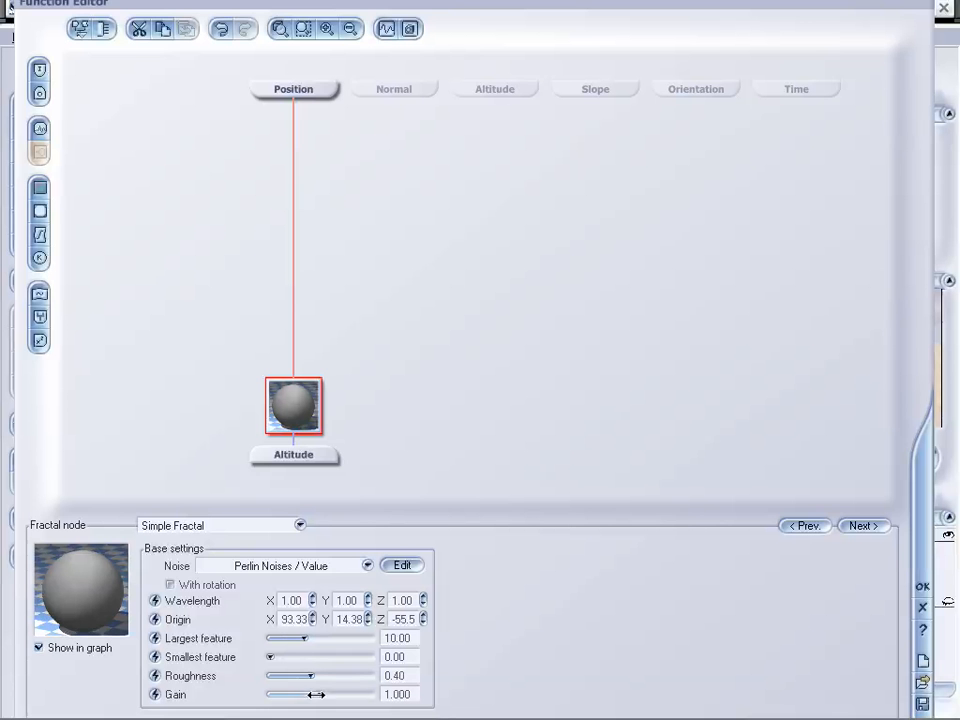
pyautogui.click(922, 588)
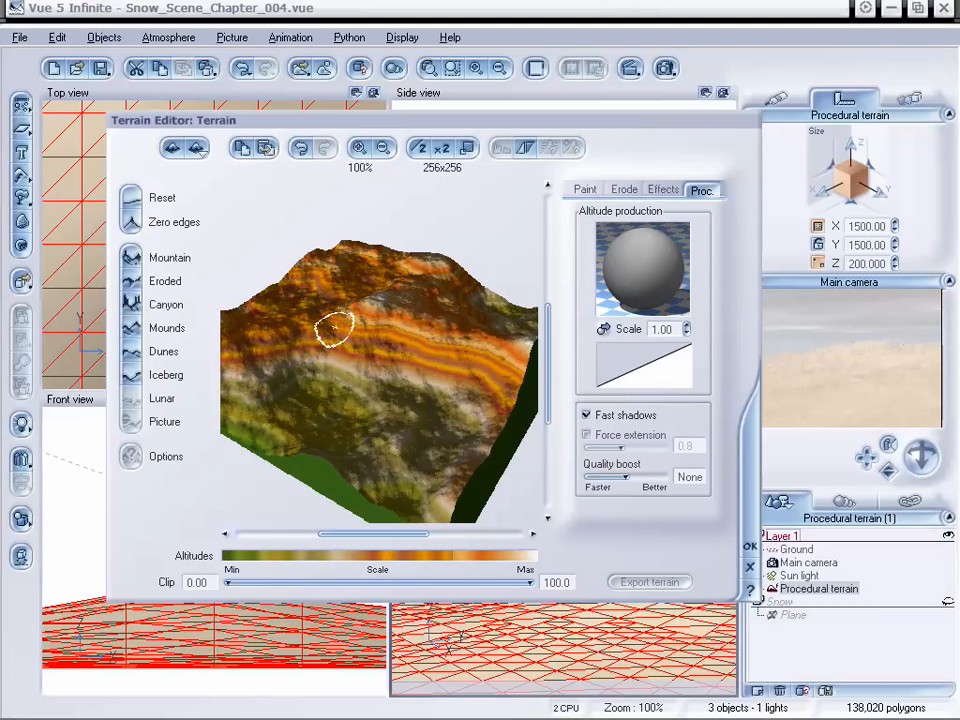
# Set the scale of the terrain's altitude production to 0.70, accept the terrain edits and try to drop the terrain.
pyautogui.doubleClick(662, 329)
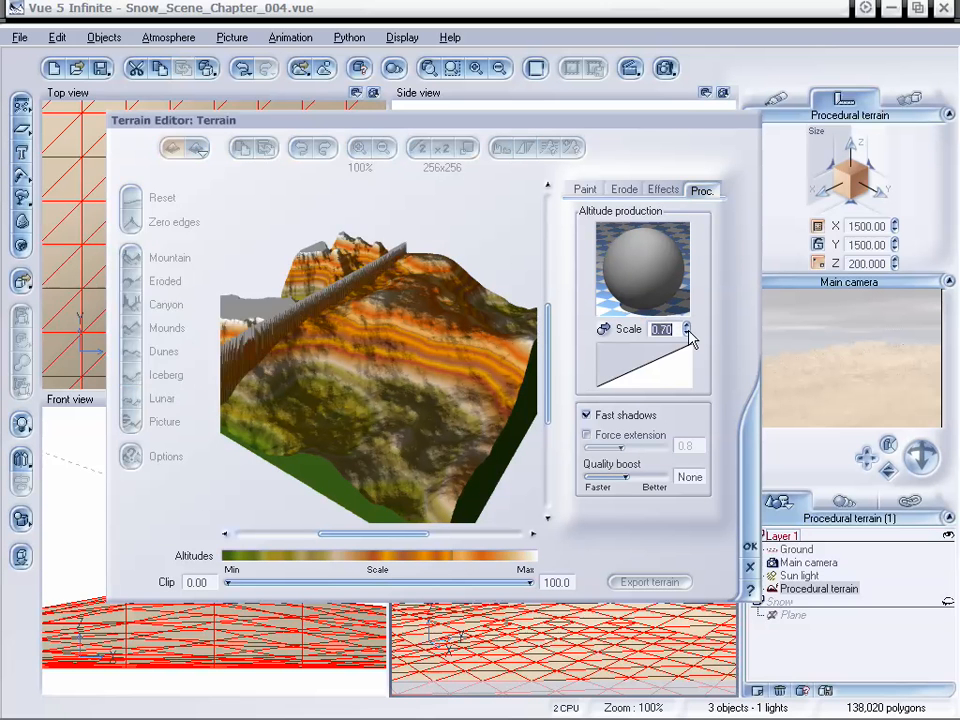
pyautogui.moveTo(400, 343); pyautogui.dragTo(423, 343, button='right')
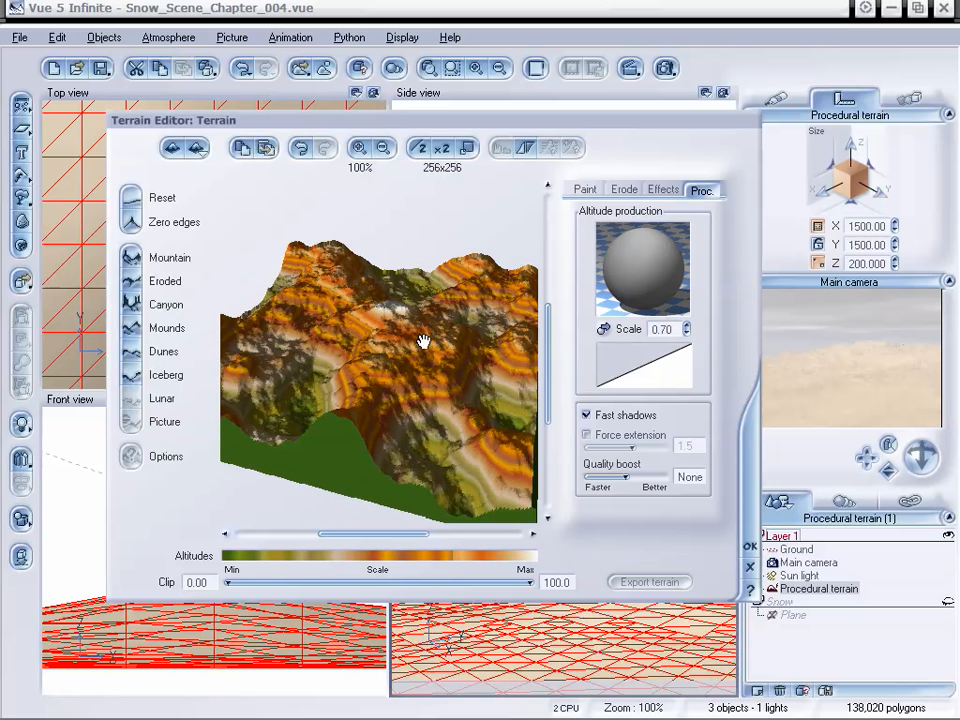
pyautogui.moveTo(403, 434)
pyautogui.mouseDown(button='right')
pyautogui.moveTo(386, 403)
pyautogui.moveTo(393, 382)
pyautogui.mouseUp(button='right')
pyautogui.click(749, 546)
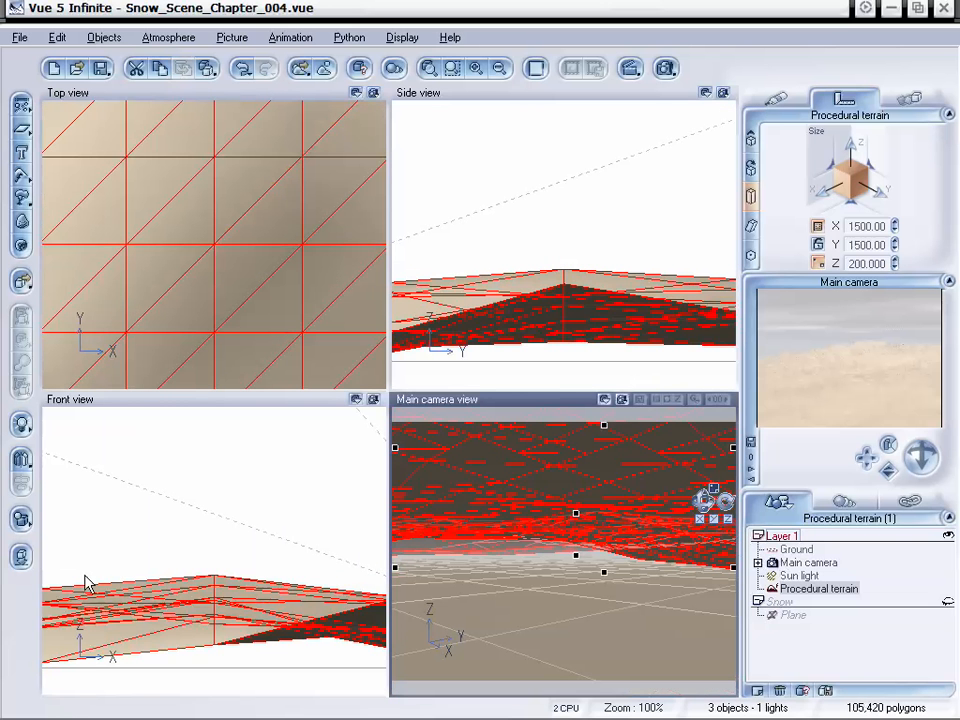
pyautogui.click(23, 561)
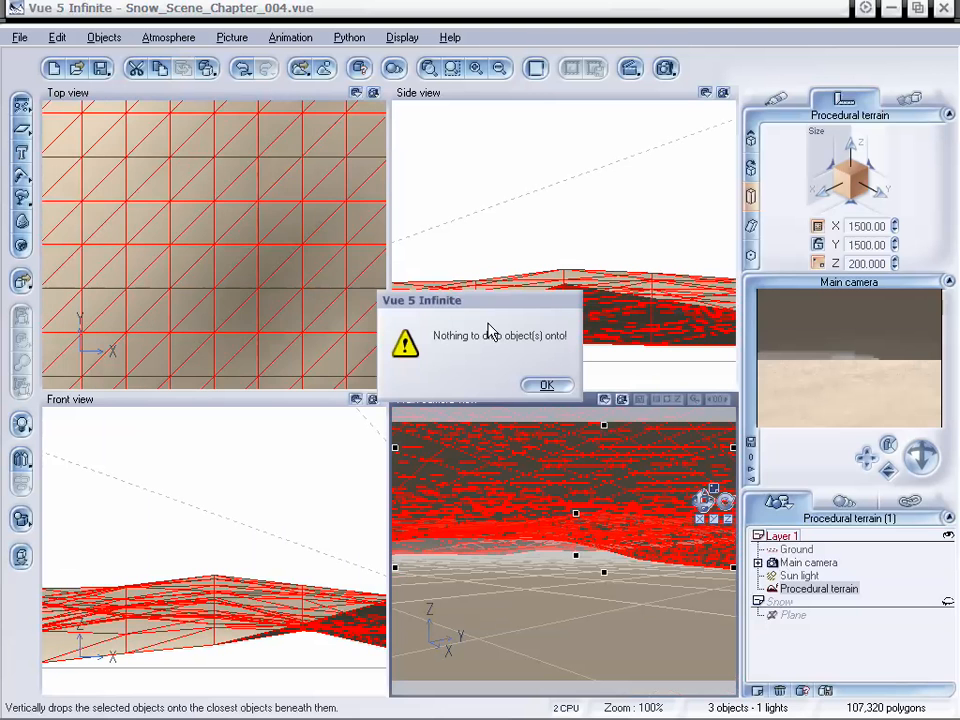
pyautogui.click(553, 389)
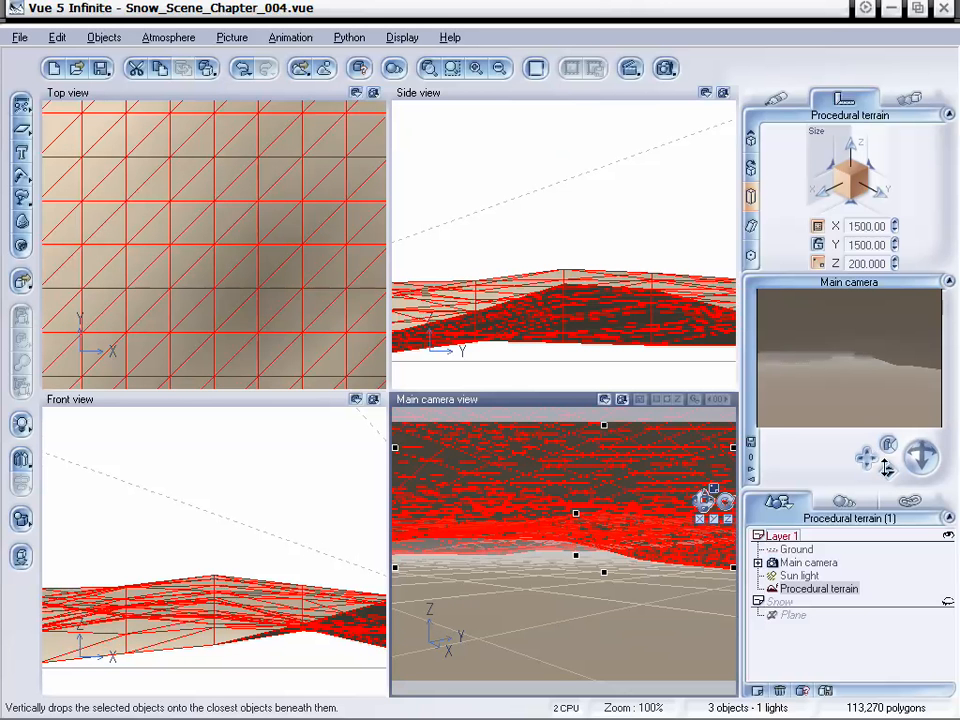
# Raise the main camera above the reshaped terrain and turn it to look across the slopes.
pyautogui.moveTo(888, 470); pyautogui.dragTo(867, 436)
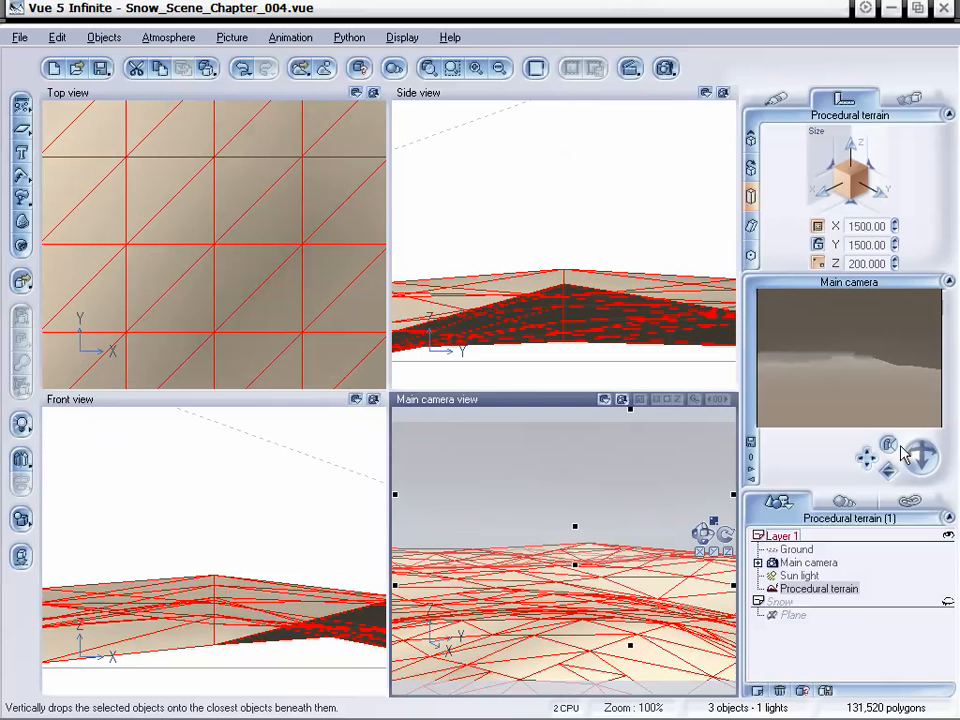
pyautogui.moveTo(920, 455); pyautogui.dragTo(888, 469)
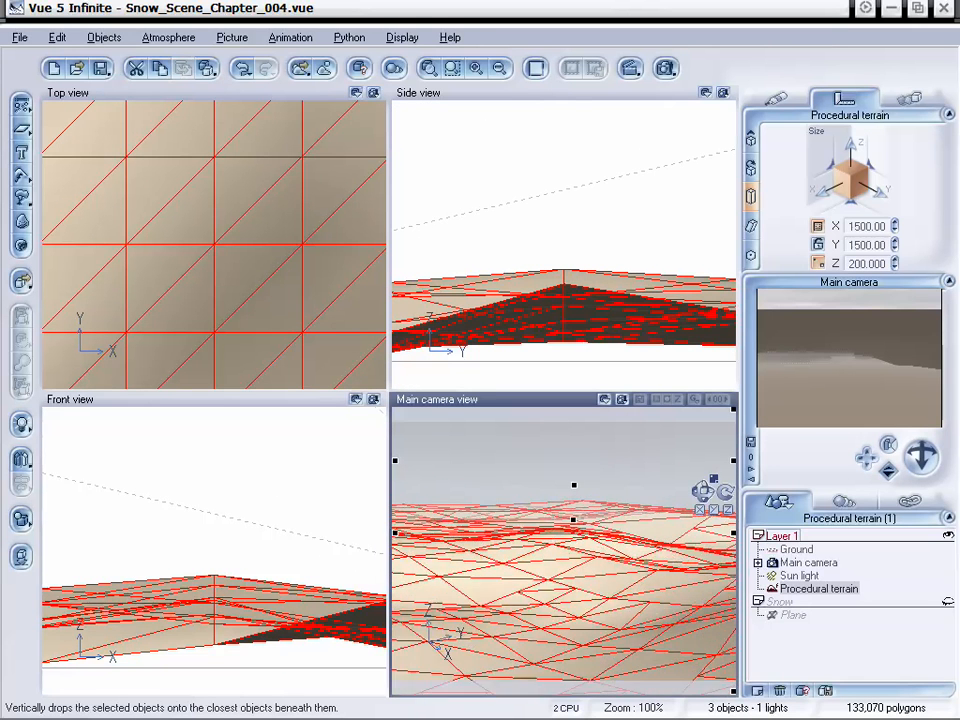
pyautogui.moveTo(867, 457); pyautogui.dragTo(926, 456)
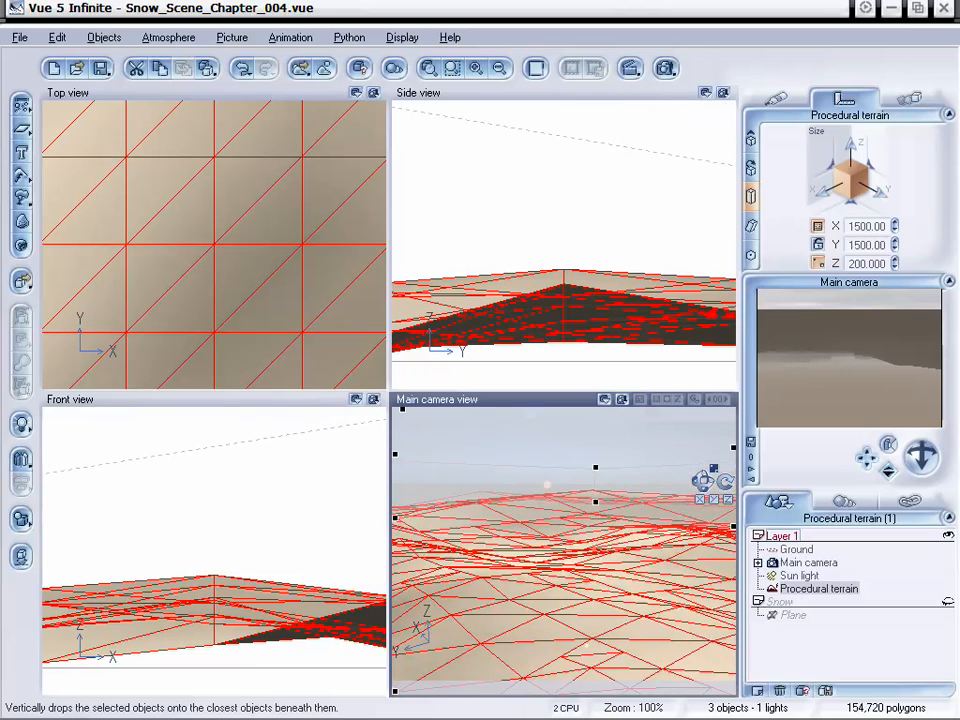
pyautogui.moveTo(857, 456); pyautogui.dragTo(832, 646)
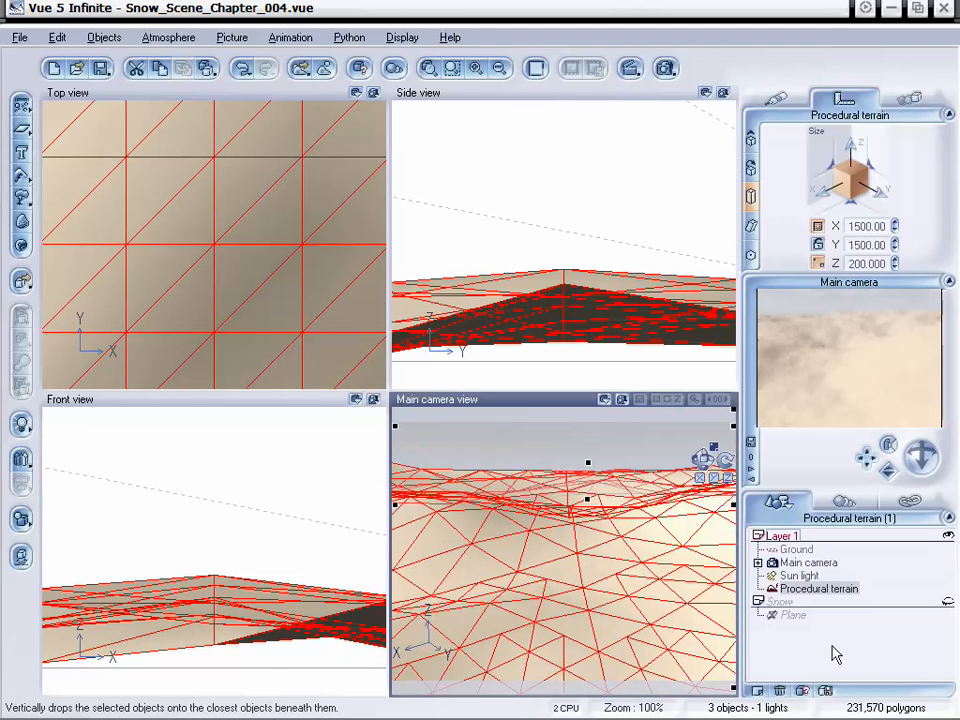
# Deselect the terrain and reframe the main camera on a valley with a bright slope rising on its right side.
pyautogui.click(834, 652)
pyautogui.moveTo(920, 458); pyautogui.dragTo(489, 349)
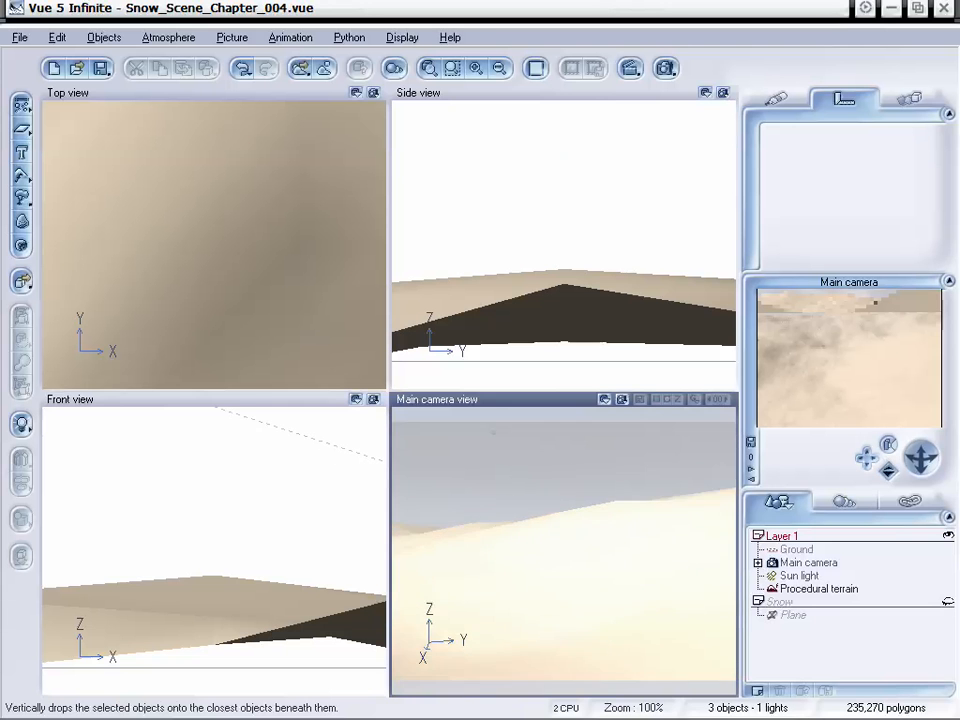
pyautogui.moveTo(888, 470); pyautogui.dragTo(491, 338)
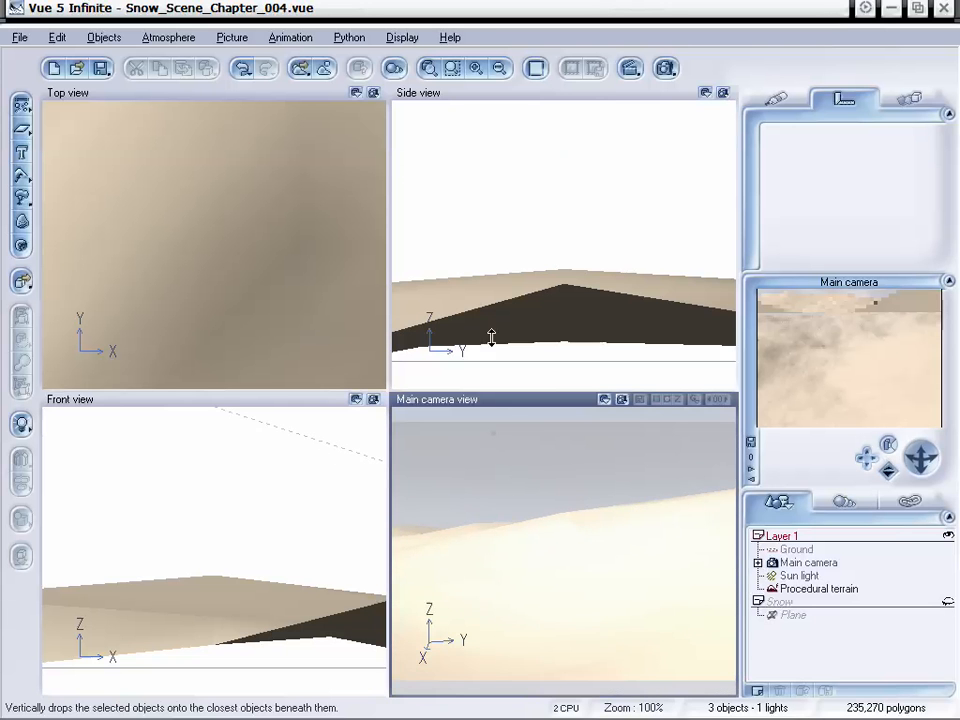
pyautogui.moveTo(921, 457); pyautogui.dragTo(866, 457)
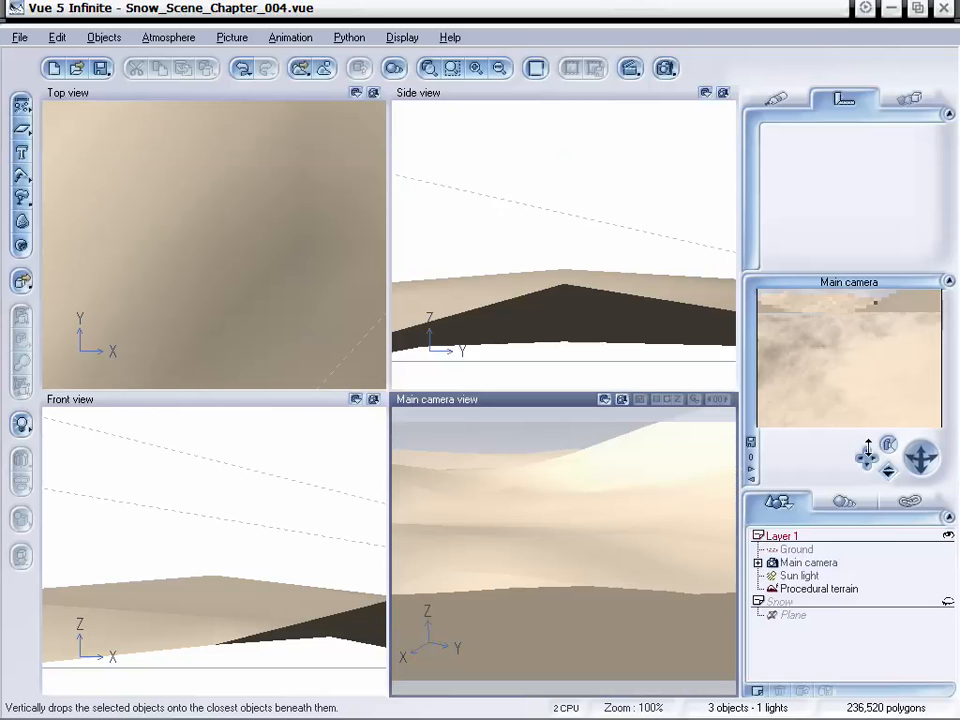
pyautogui.moveTo(889, 470); pyautogui.dragTo(889, 470)
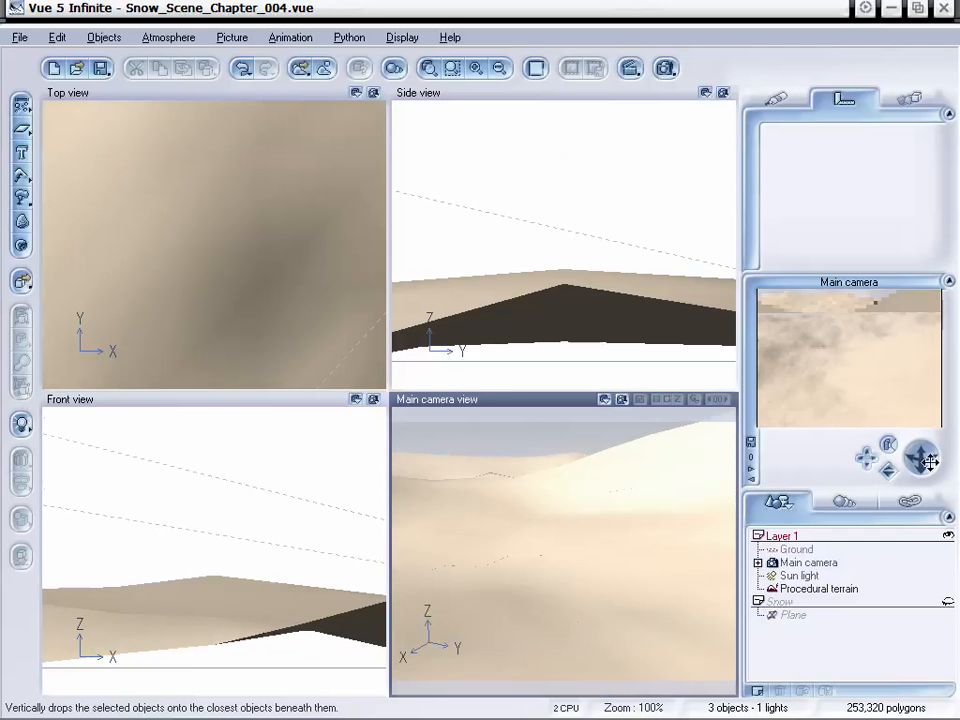
pyautogui.moveTo(869, 462); pyautogui.dragTo(869, 462)
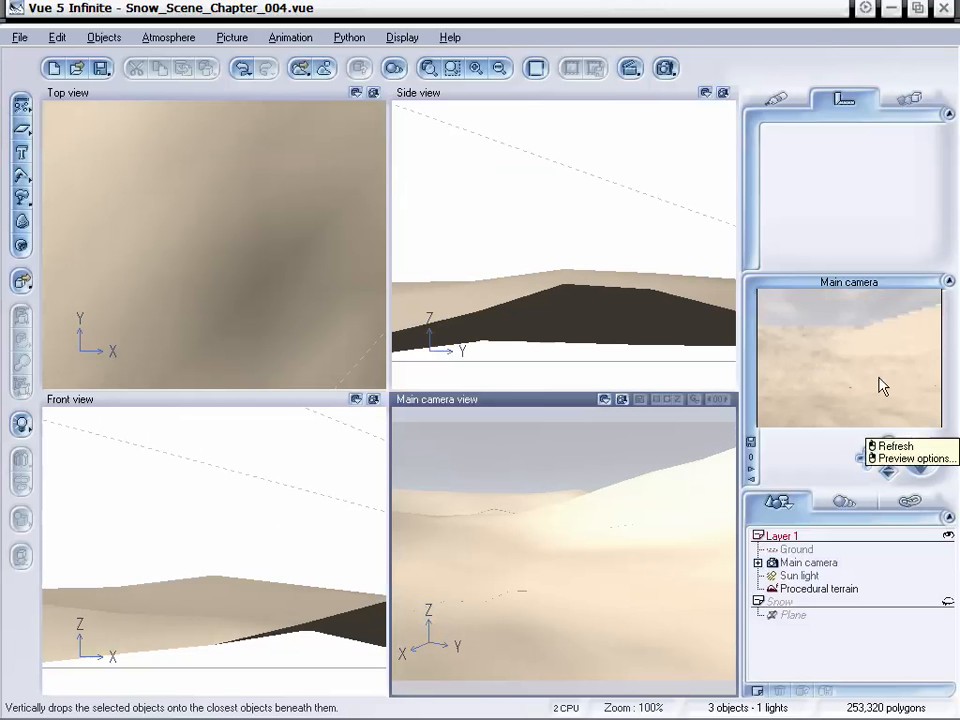
# Load the Gray Clumps rock material onto the procedural terrain, adding altitude function nodes to preserve its current geometry.
pyautogui.click(783, 100)
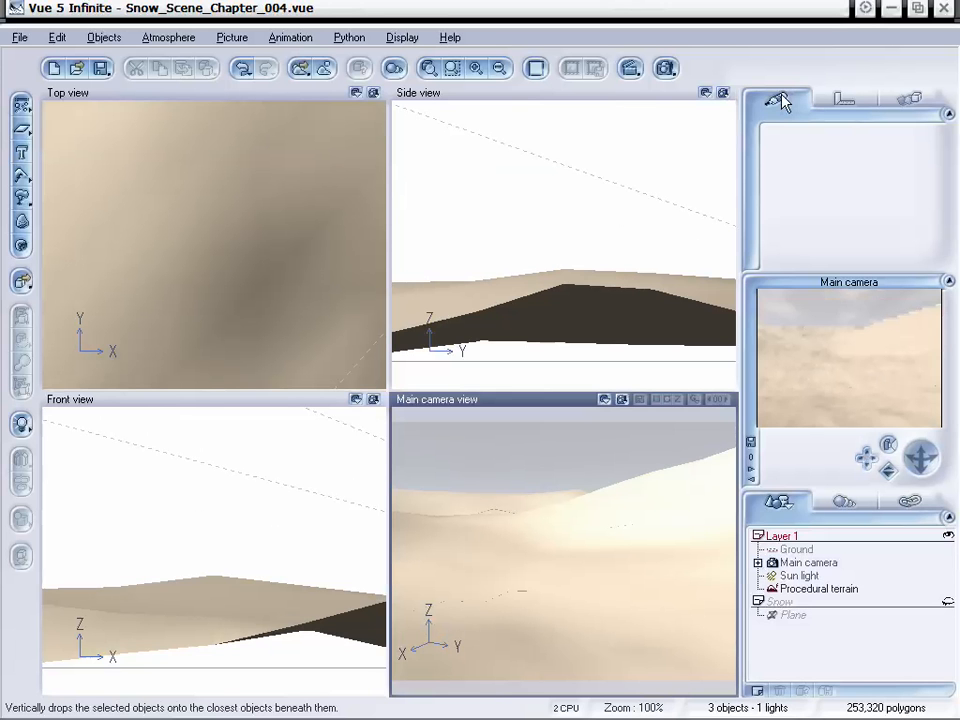
pyautogui.click(815, 589)
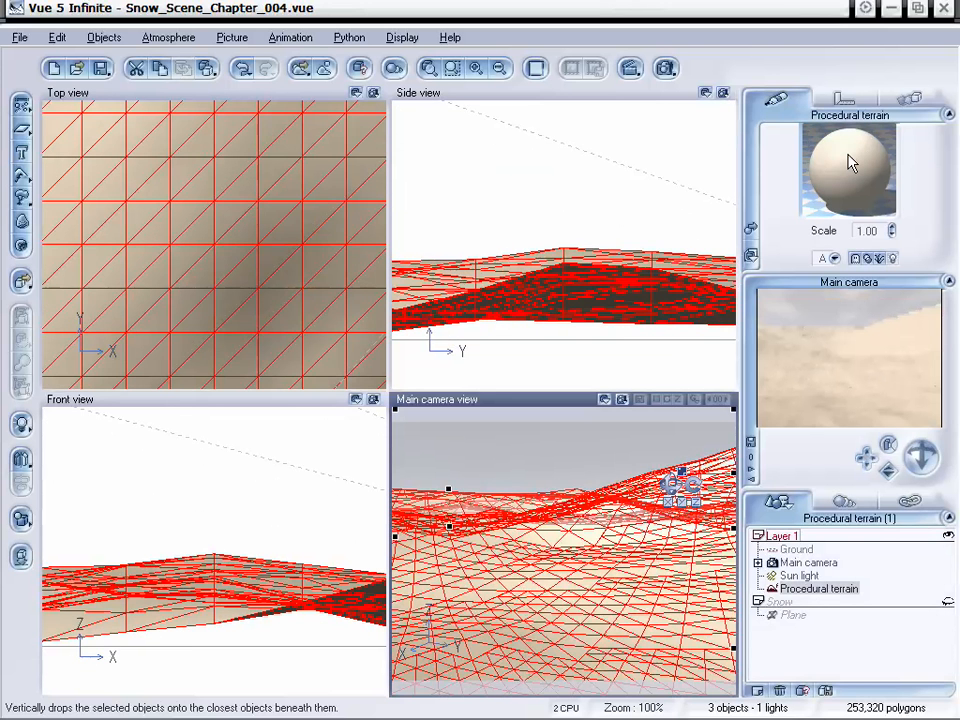
pyautogui.rightClick(848, 163)
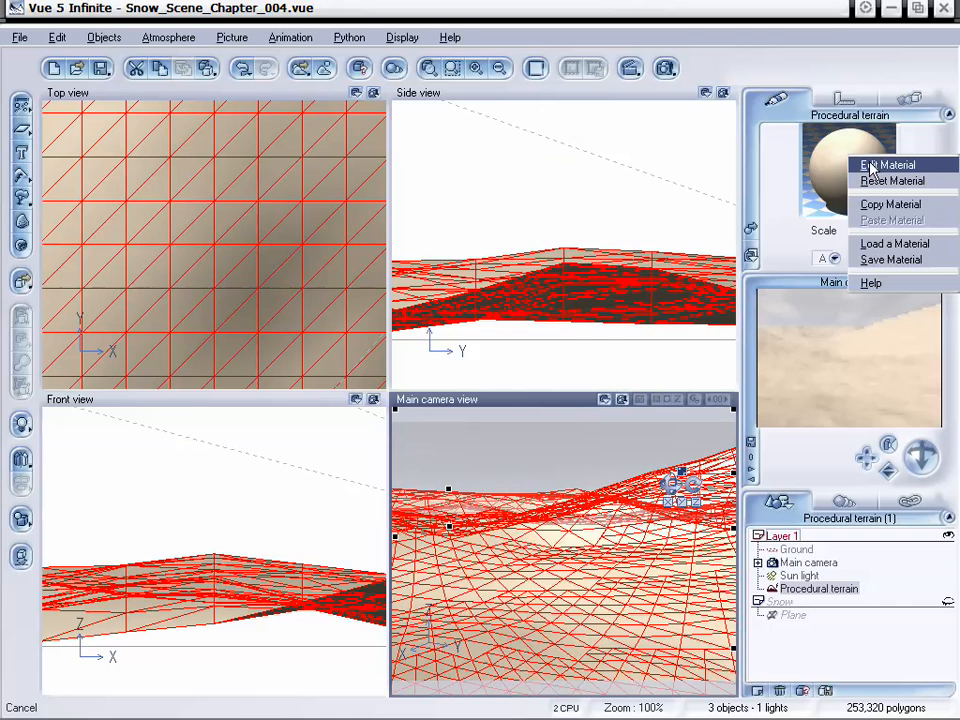
pyautogui.click(885, 165)
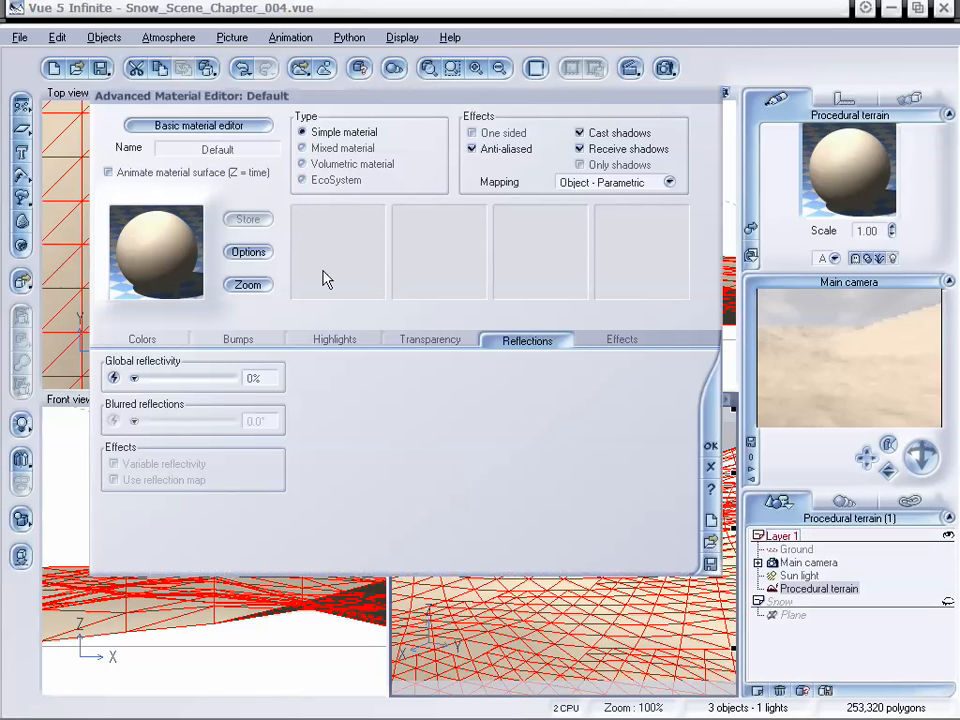
pyautogui.click(172, 246)
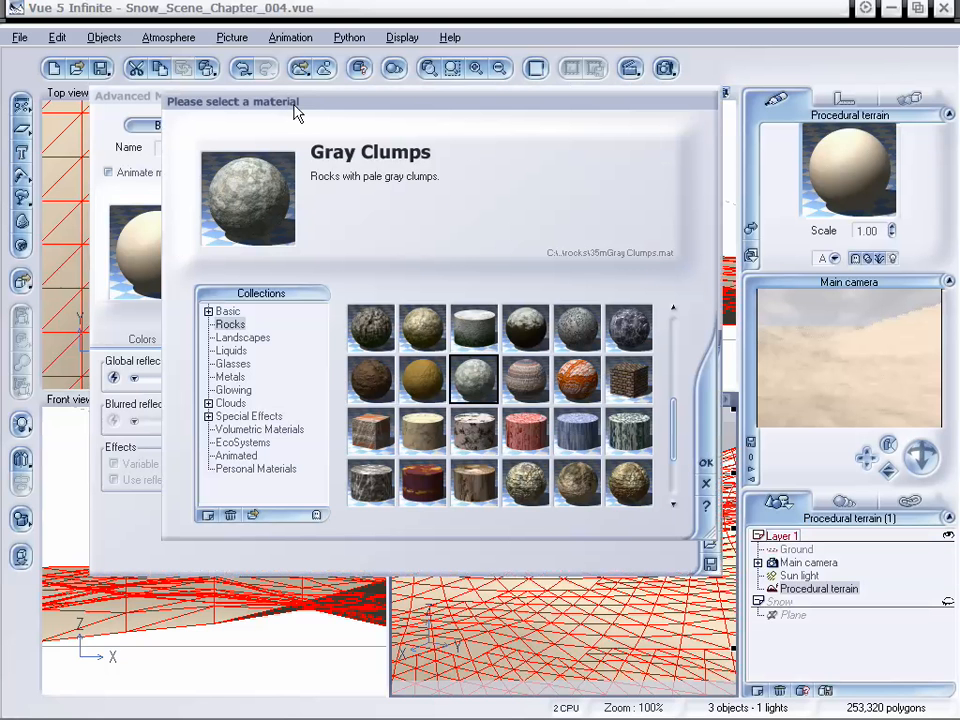
pyautogui.moveTo(344, 108); pyautogui.dragTo(347, 107)
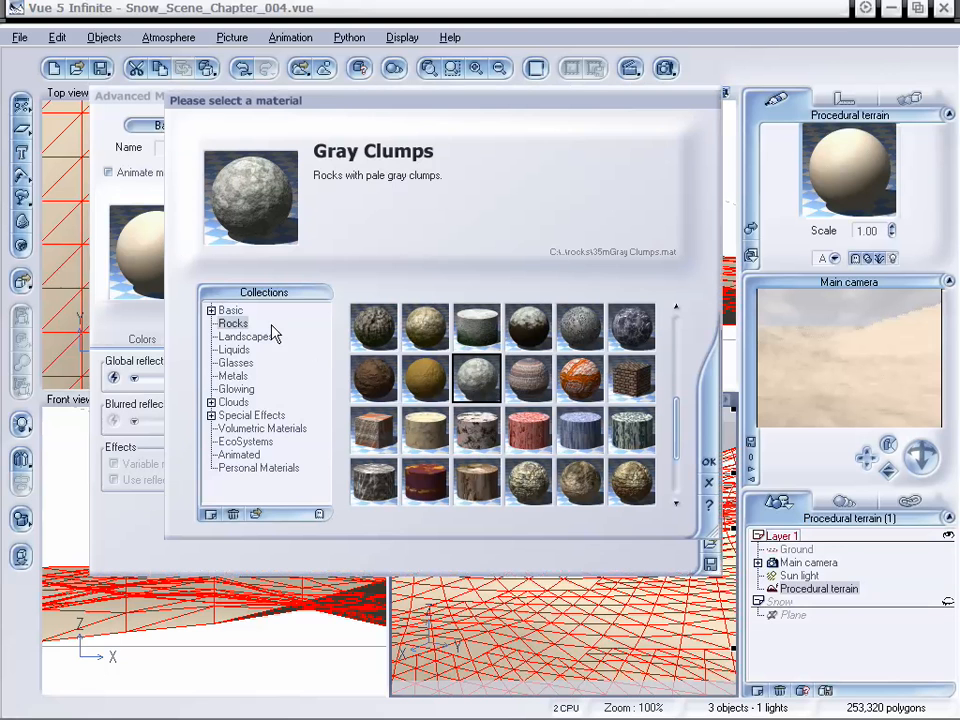
pyautogui.click(709, 463)
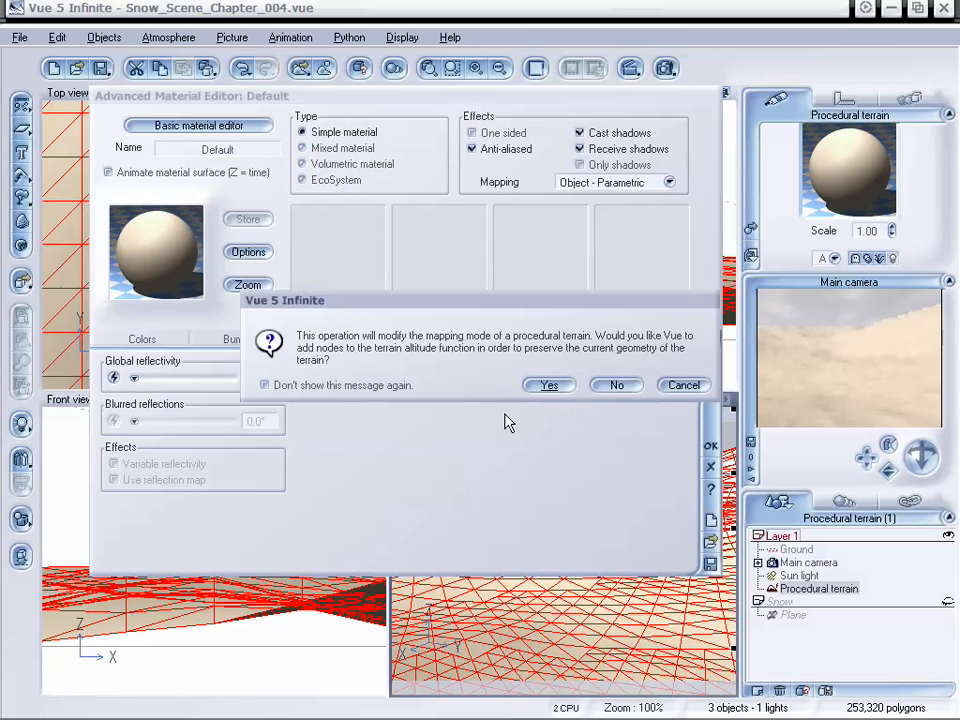
pyautogui.click(540, 388)
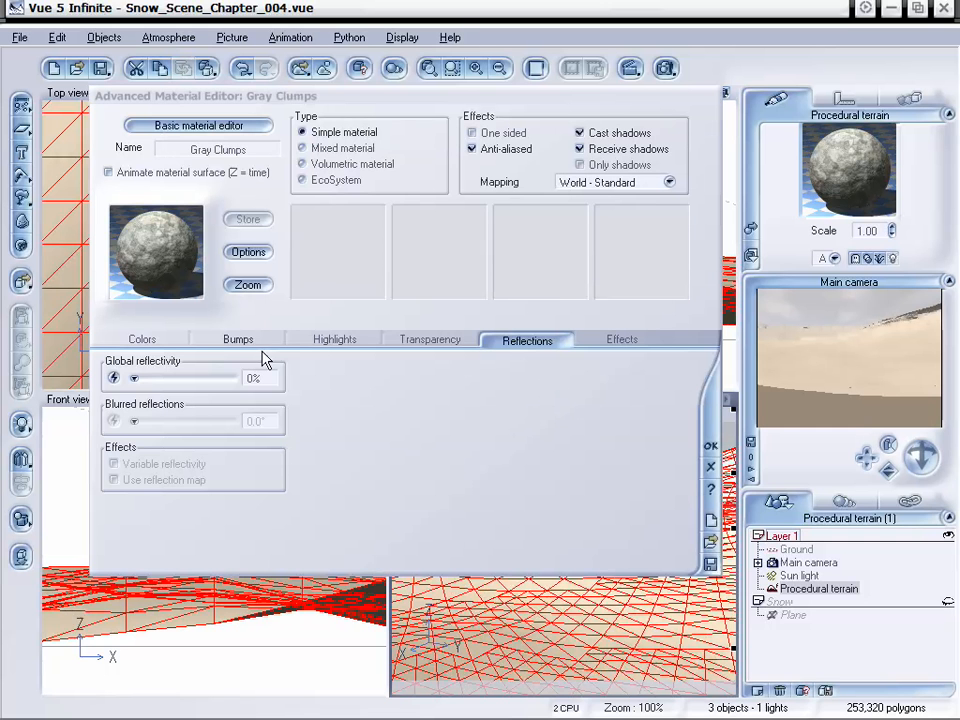
# Replace the color map of the Gray Clumps material with a plain white one.
pyautogui.click(150, 339)
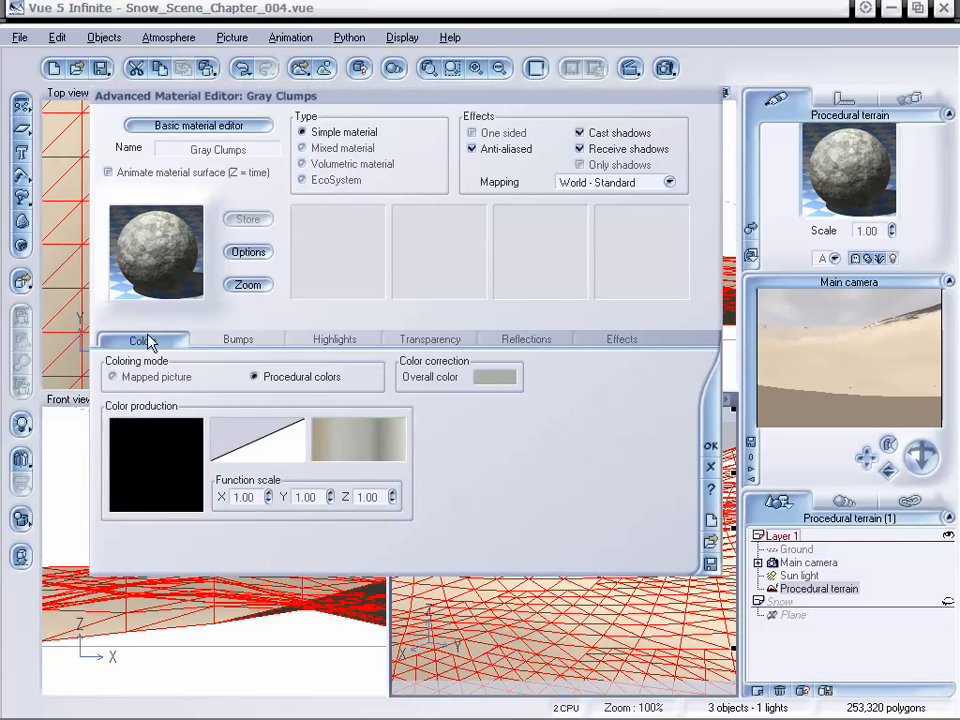
pyautogui.click(362, 444)
pyautogui.click(708, 466)
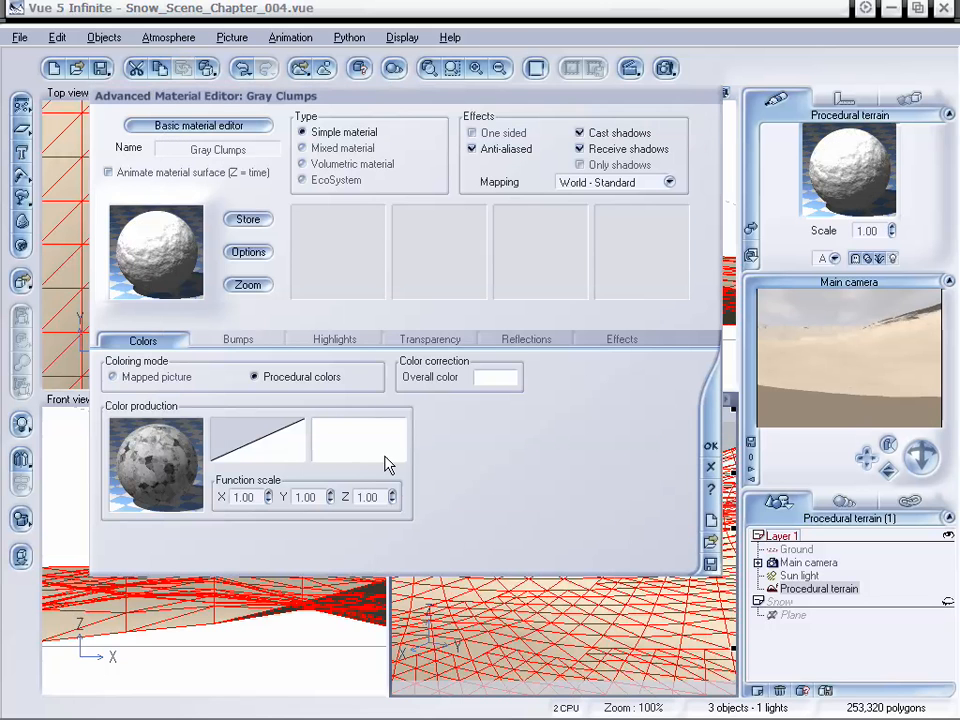
# Add slight global reflectivity to the white terrain material, accept it and set its scale to 0.80.
pyautogui.click(514, 345)
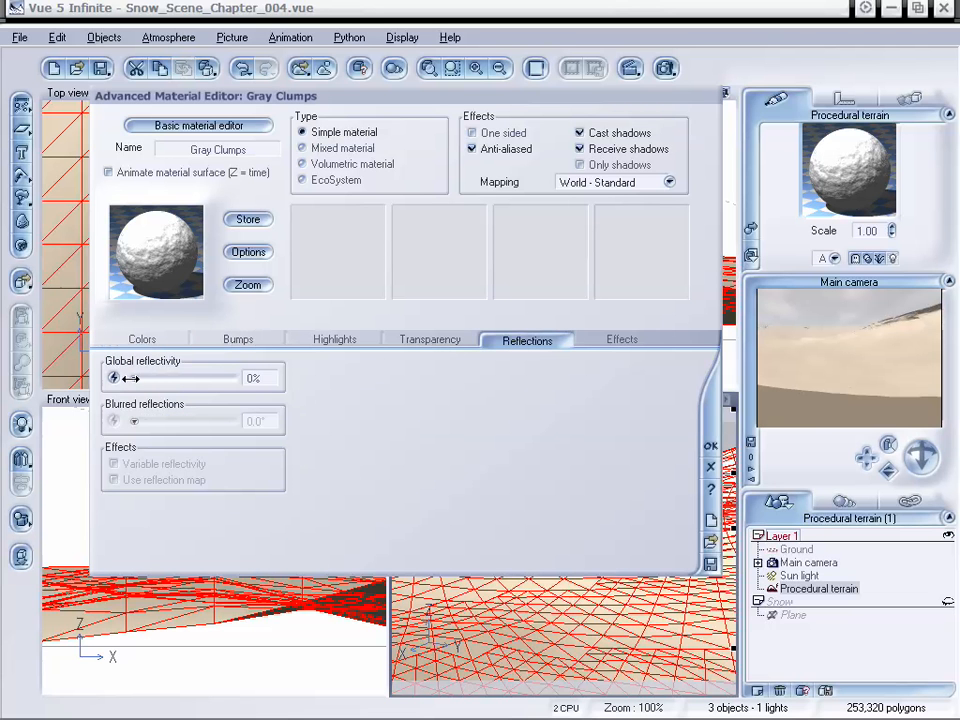
pyautogui.moveTo(130, 378); pyautogui.dragTo(152, 421)
pyautogui.click(710, 445)
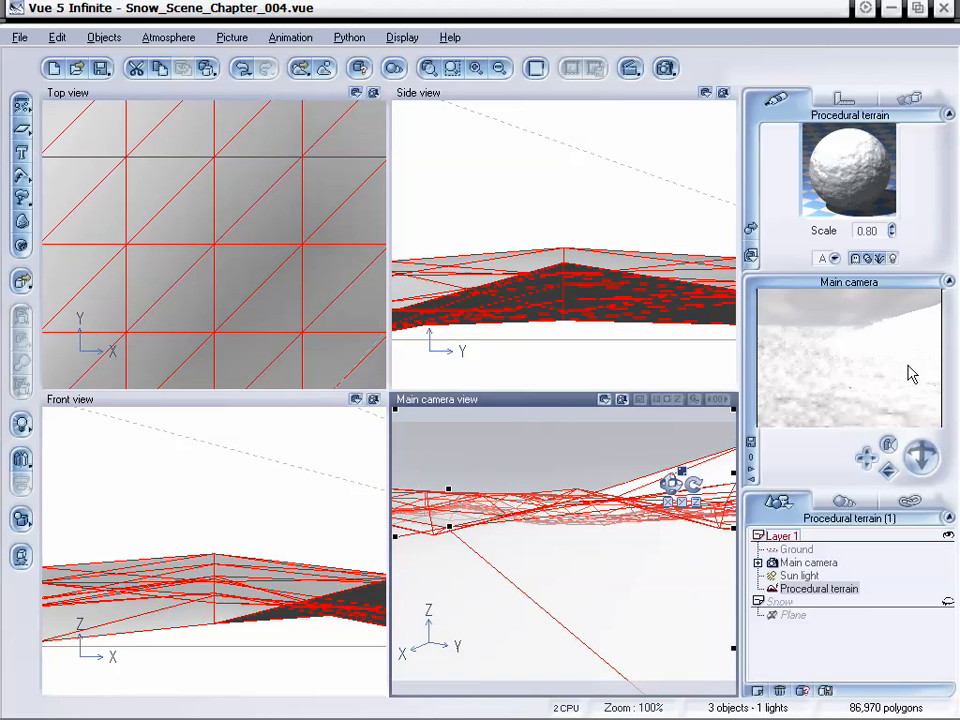
# Reposition the main camera to frame the ridge descending across the snowy terrain and save the scene.
pyautogui.moveTo(914, 452)
pyautogui.mouseDown()
pyautogui.moveTo(911, 474)
pyautogui.moveTo(885, 492)
pyautogui.moveTo(858, 458)
pyautogui.moveTo(876, 450)
pyautogui.moveTo(908, 470)
pyautogui.moveTo(938, 457)
pyautogui.moveTo(922, 464)
pyautogui.moveTo(928, 453)
pyautogui.mouseUp()
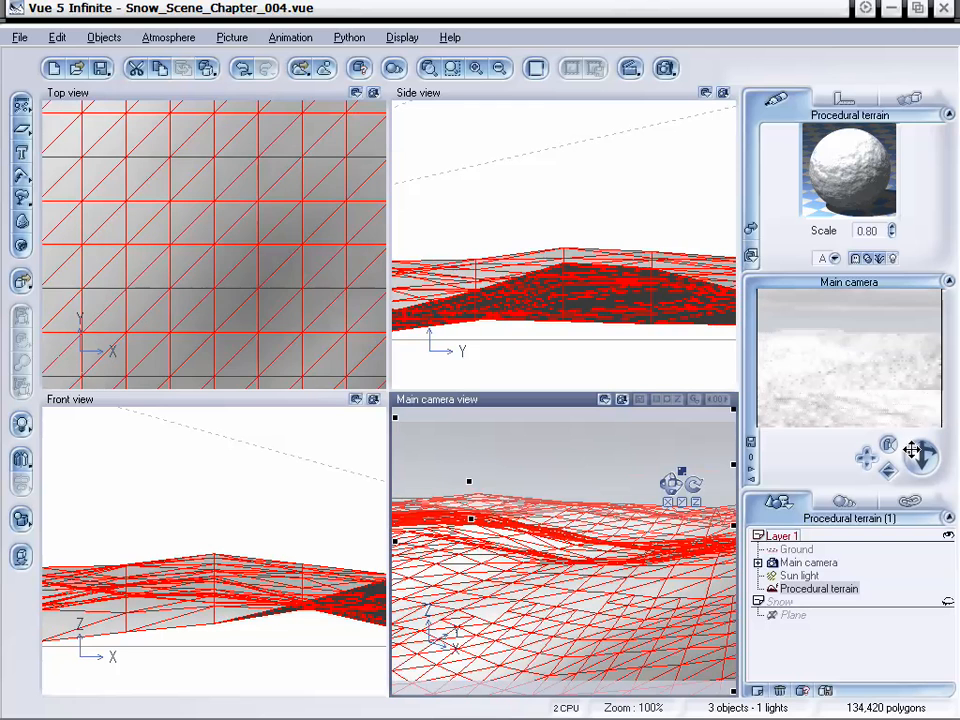
pyautogui.moveTo(888, 470); pyautogui.dragTo(855, 458)
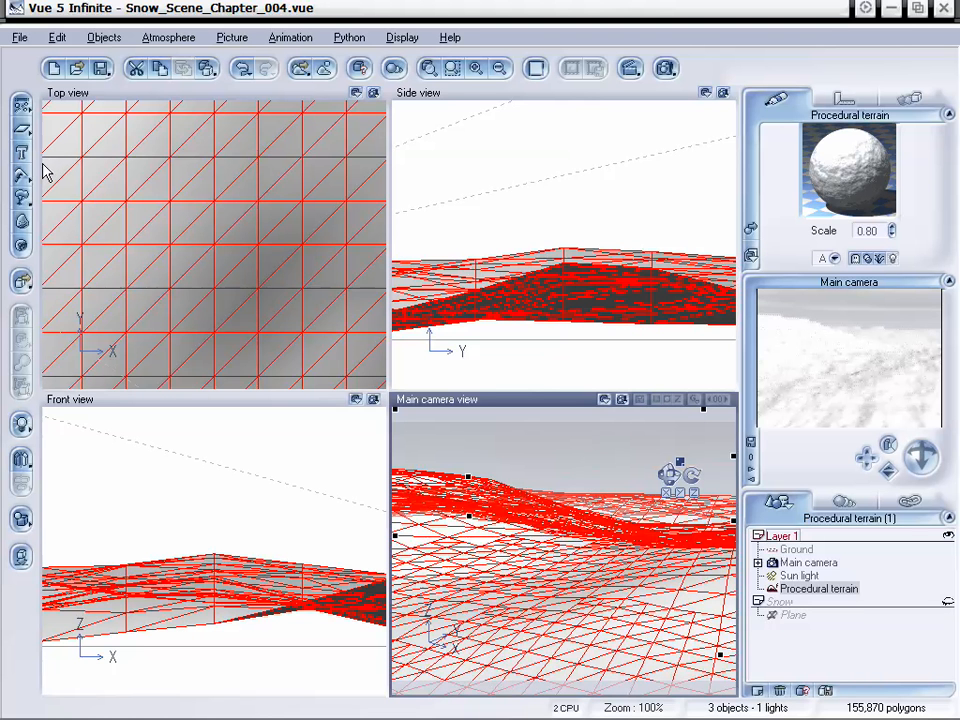
pyautogui.hotkey('ctrl', 's')
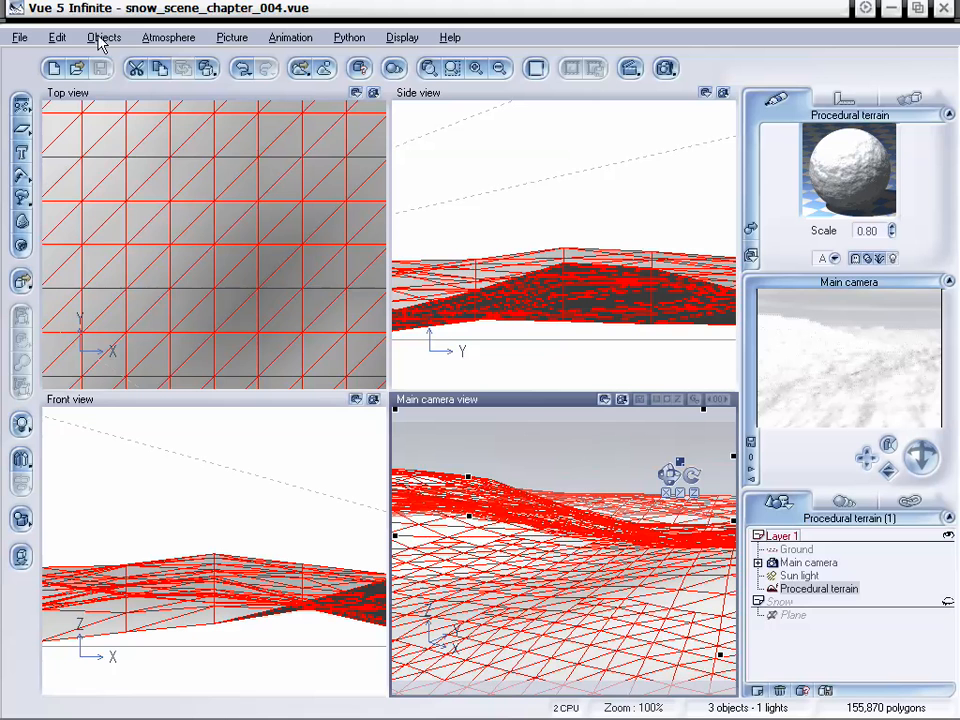
# Load the snow-covered house object House_Snow.vob from the Personal Objects collection into the scene.
pyautogui.click(19, 37)
pyautogui.click(86, 214)
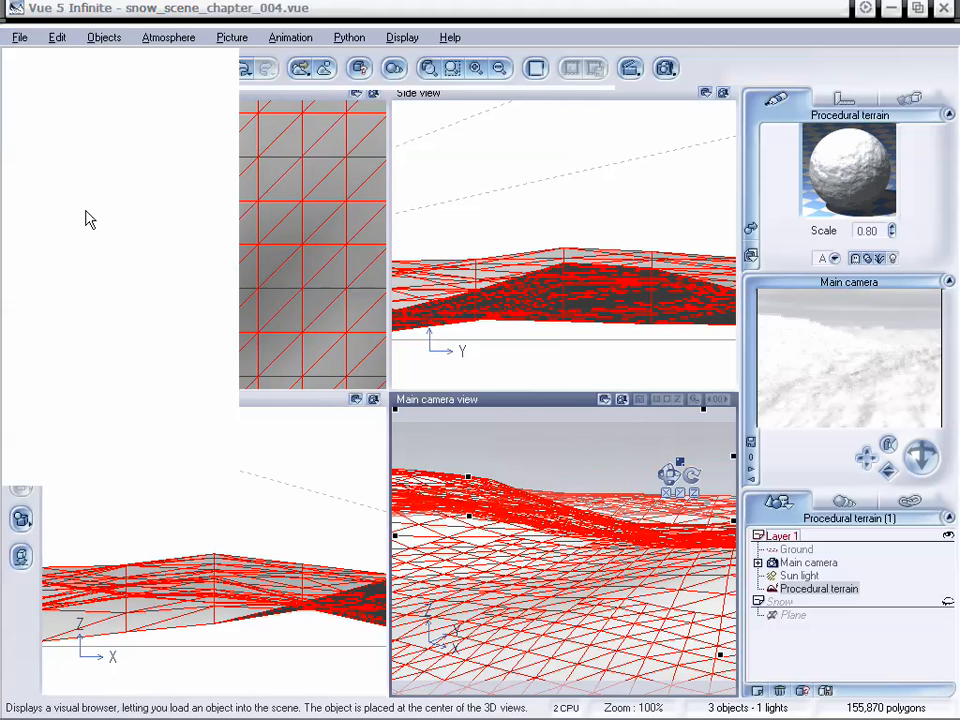
pyautogui.click(468, 338)
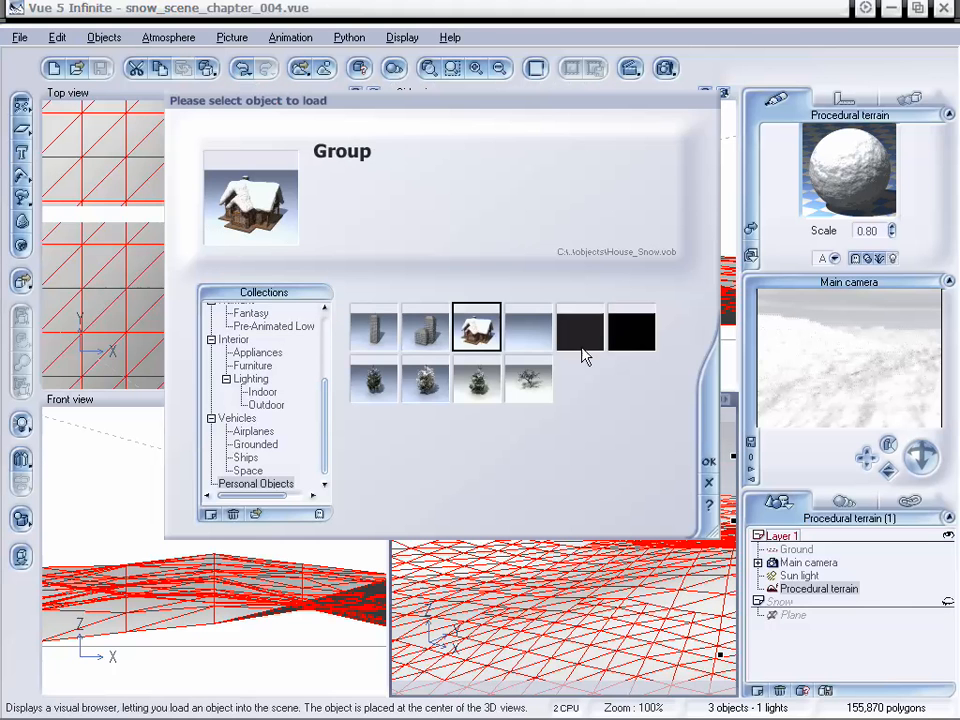
pyautogui.click(708, 461)
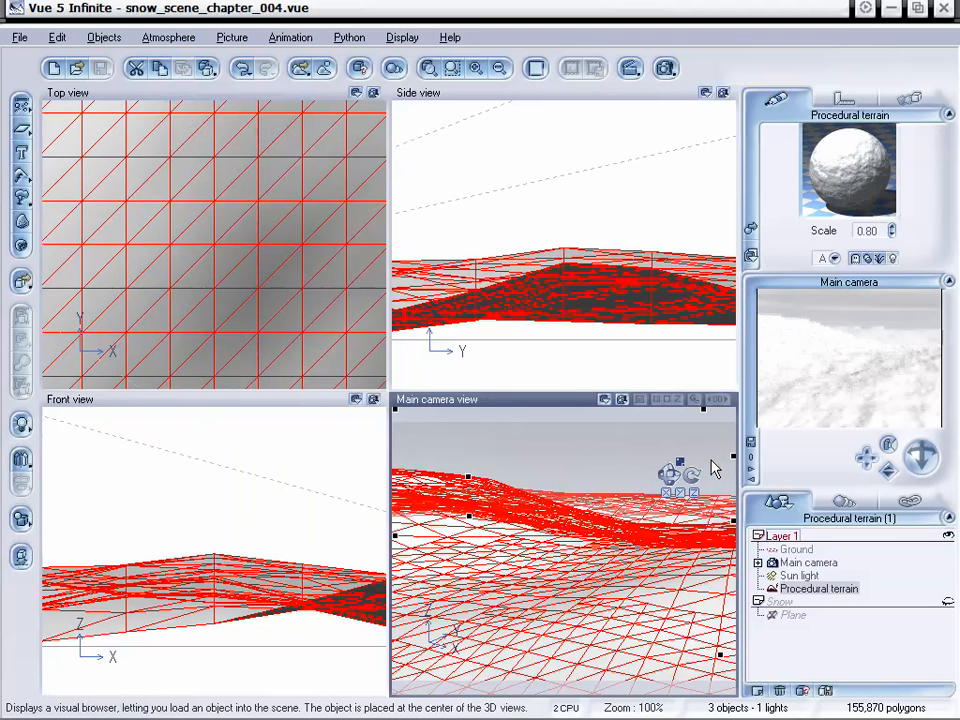
# Move the house to the terrain corner in front of the main camera and scale it down to about half its size.
pyautogui.click(499, 70)
pyautogui.click(499, 70)
pyautogui.click(499, 70)
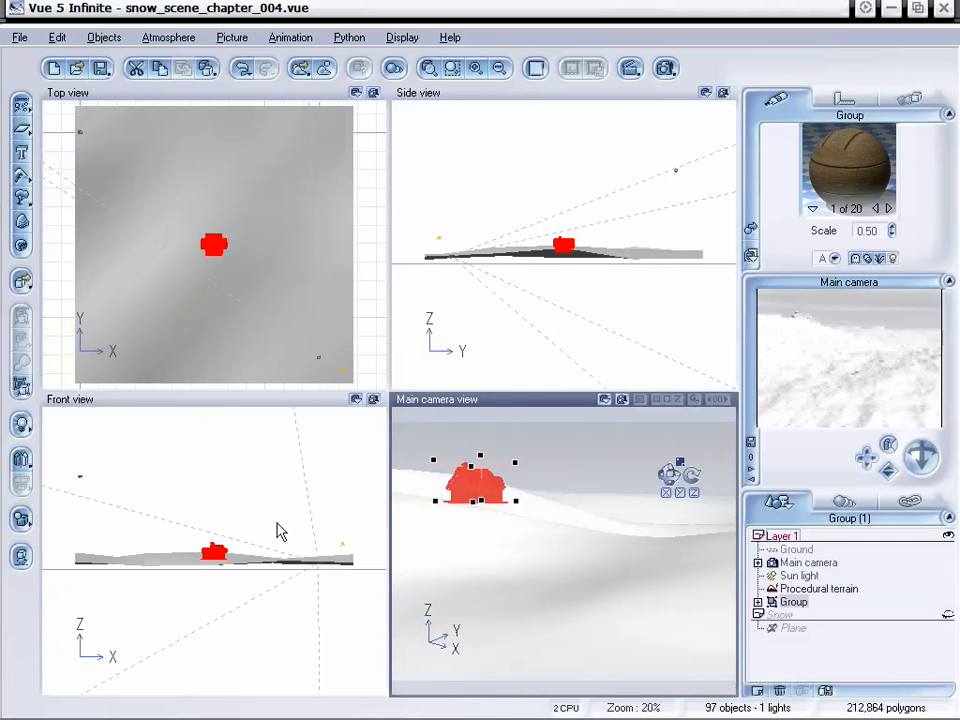
pyautogui.moveTo(216, 247); pyautogui.dragTo(303, 339)
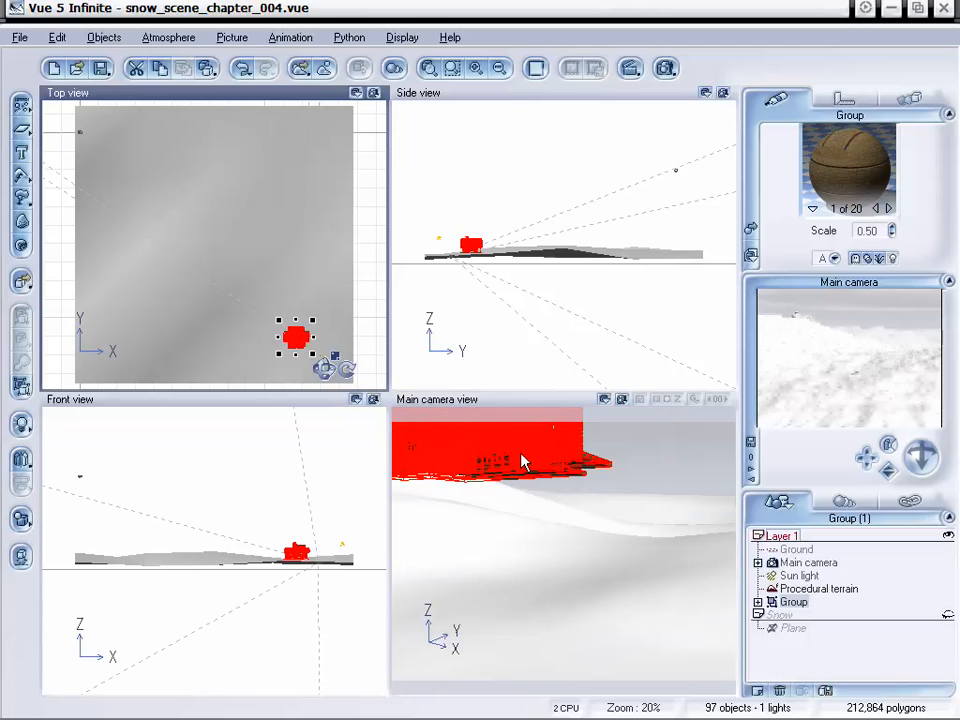
pyautogui.moveTo(518, 446); pyautogui.dragTo(524, 540)
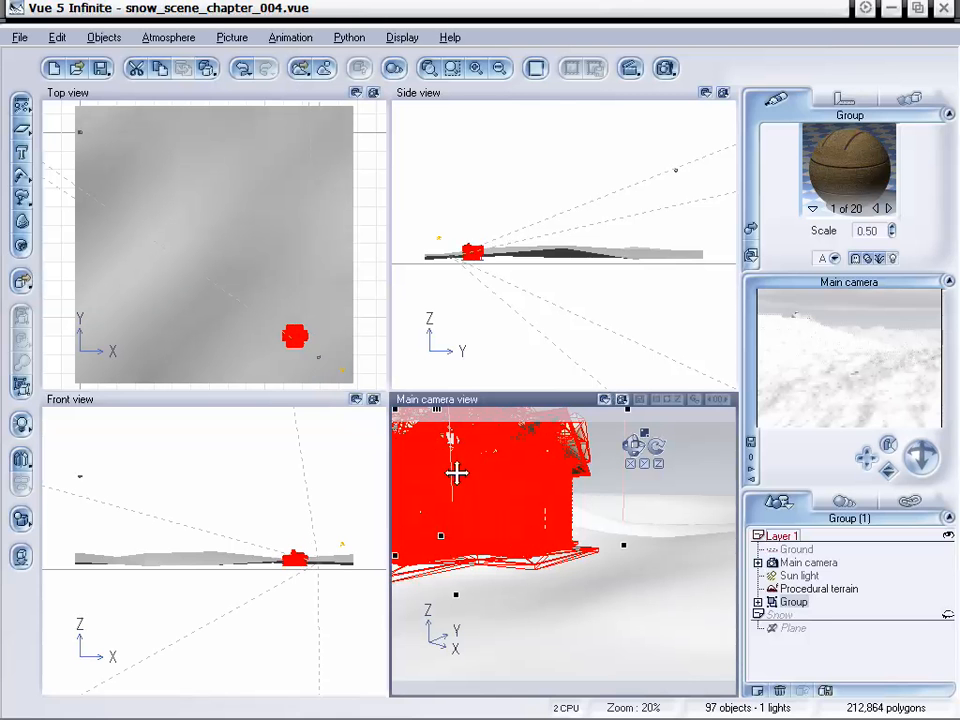
pyautogui.moveTo(628, 452); pyautogui.dragTo(412, 540)
pyautogui.moveTo(289, 347); pyautogui.dragTo(311, 338)
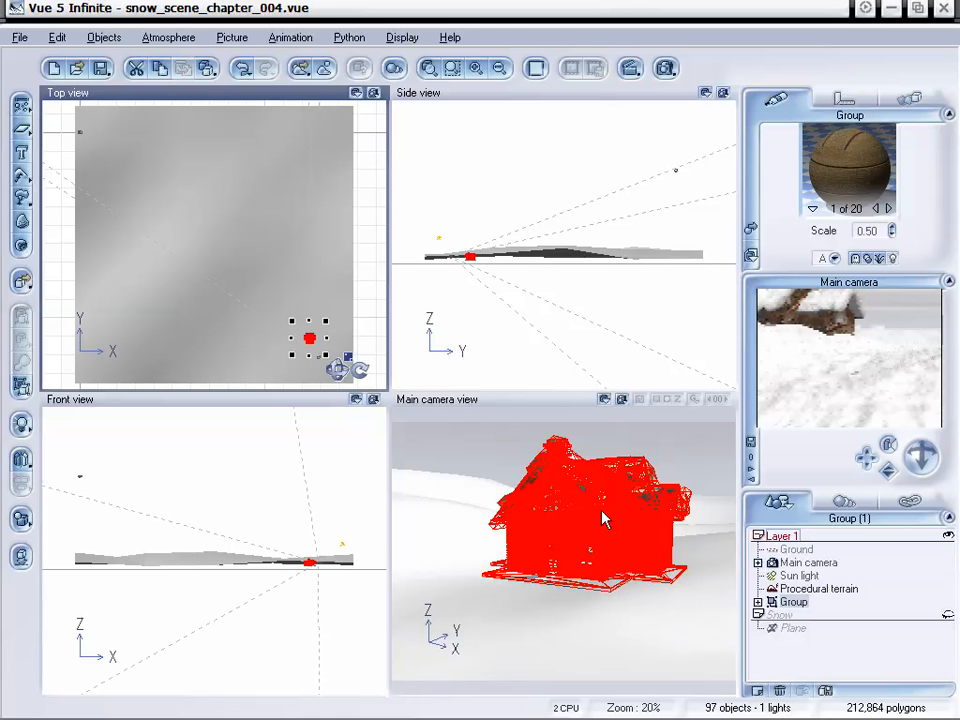
# Raise the house above the snow and move it farther away from the main camera.
pyautogui.moveTo(603, 518); pyautogui.dragTo(642, 462)
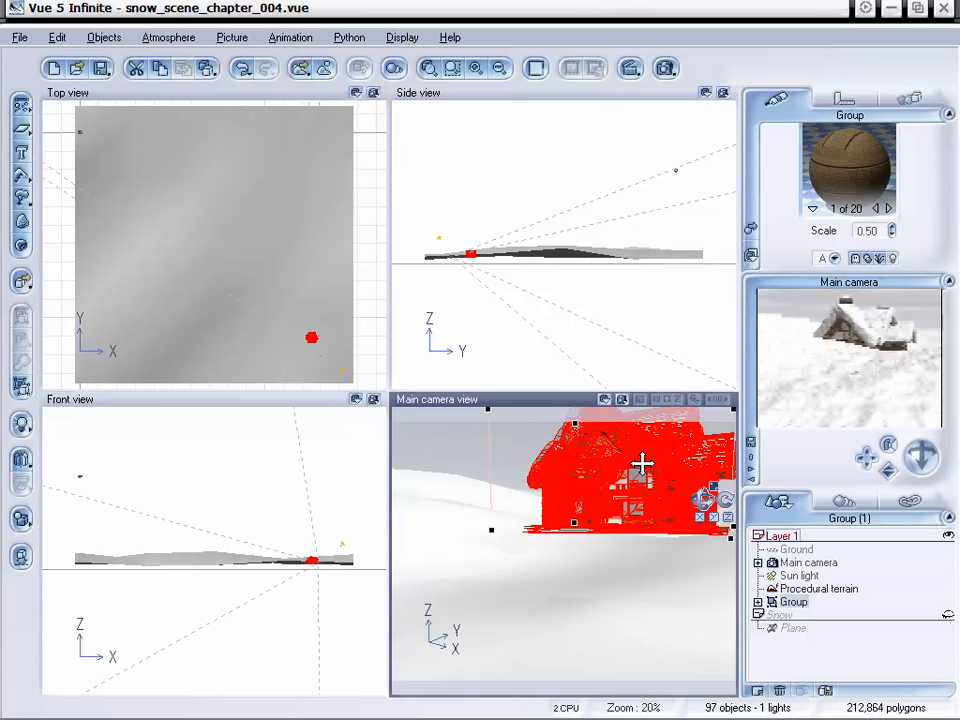
pyautogui.click(478, 69)
pyautogui.click(478, 69)
pyautogui.moveTo(340, 333); pyautogui.dragTo(317, 255)
pyautogui.click(478, 69)
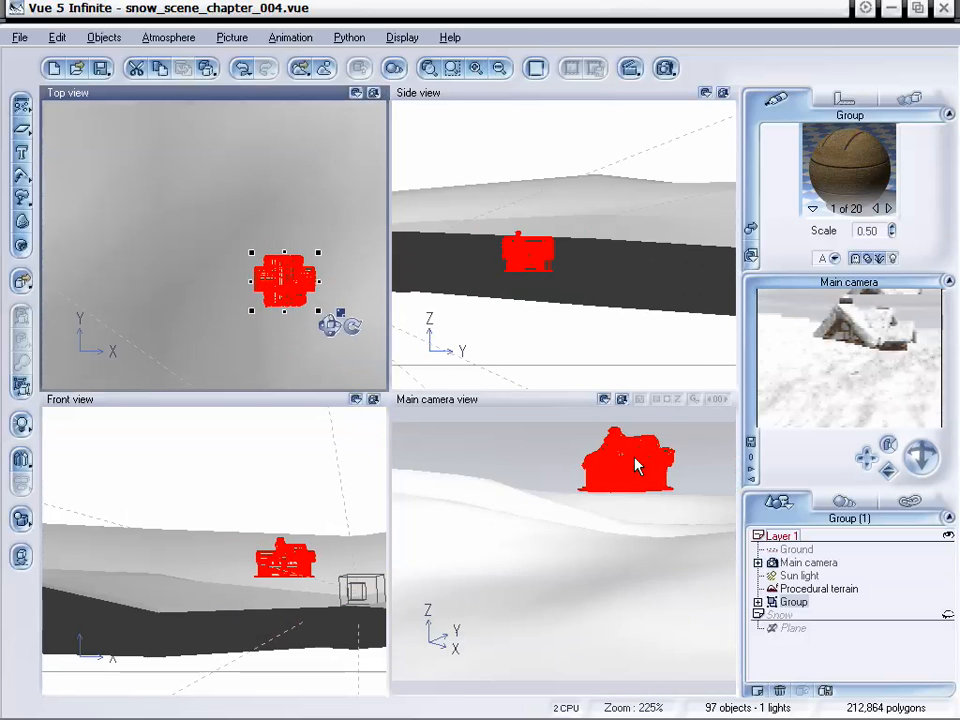
# Lower the house onto the terrain and fine-tune its height so its base meets the snow surface.
pyautogui.moveTo(636, 460); pyautogui.dragTo(644, 508)
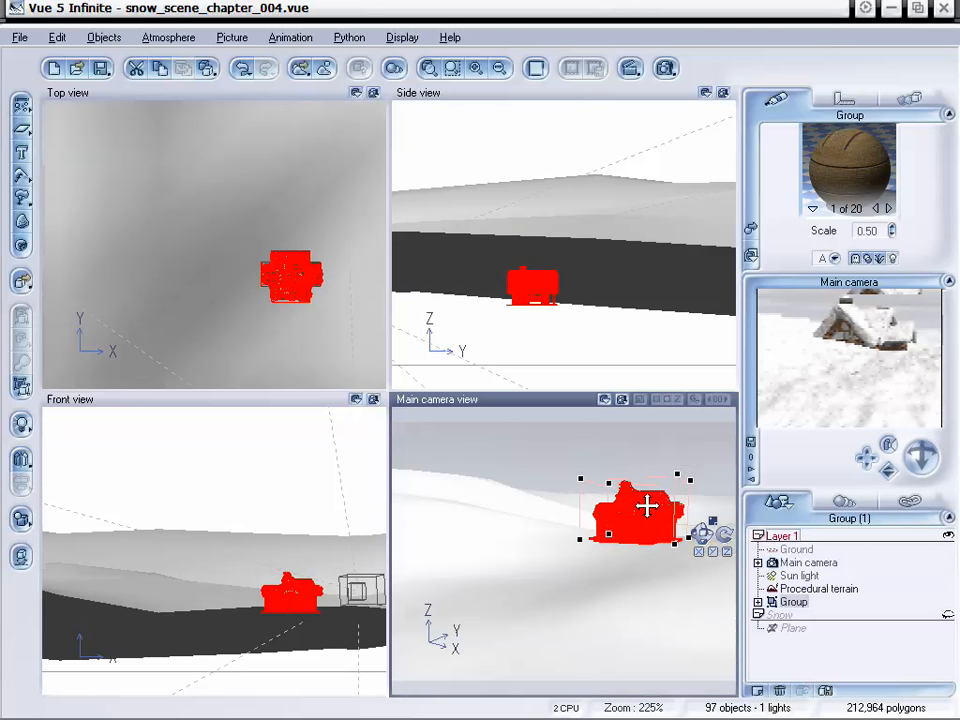
pyautogui.moveTo(647, 506); pyautogui.dragTo(648, 499)
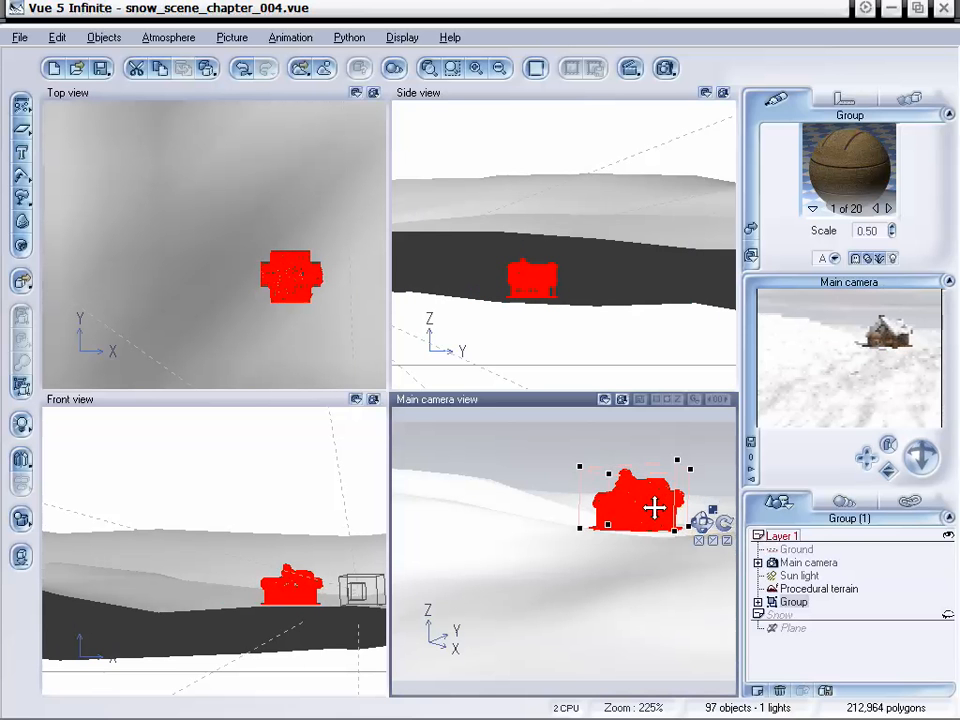
pyautogui.click(654, 509)
pyautogui.click(654, 510)
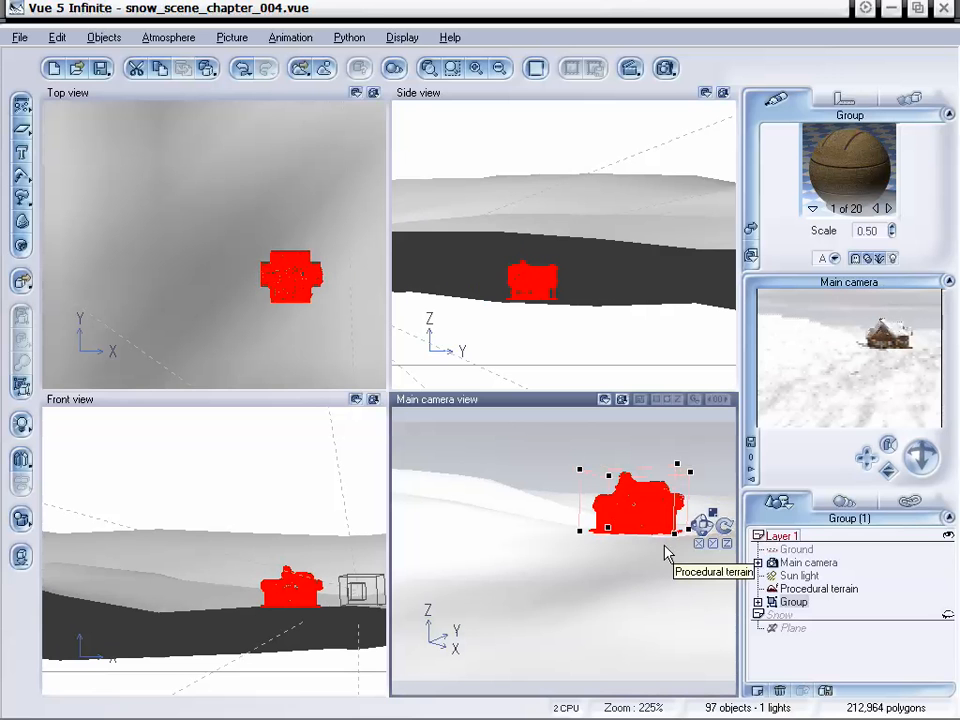
# Bring the house closer to the camera, seat it on the snowy slope and save the scene.
pyautogui.moveTo(288, 278); pyautogui.dragTo(320, 335)
pyautogui.moveTo(643, 514); pyautogui.dragTo(640, 521)
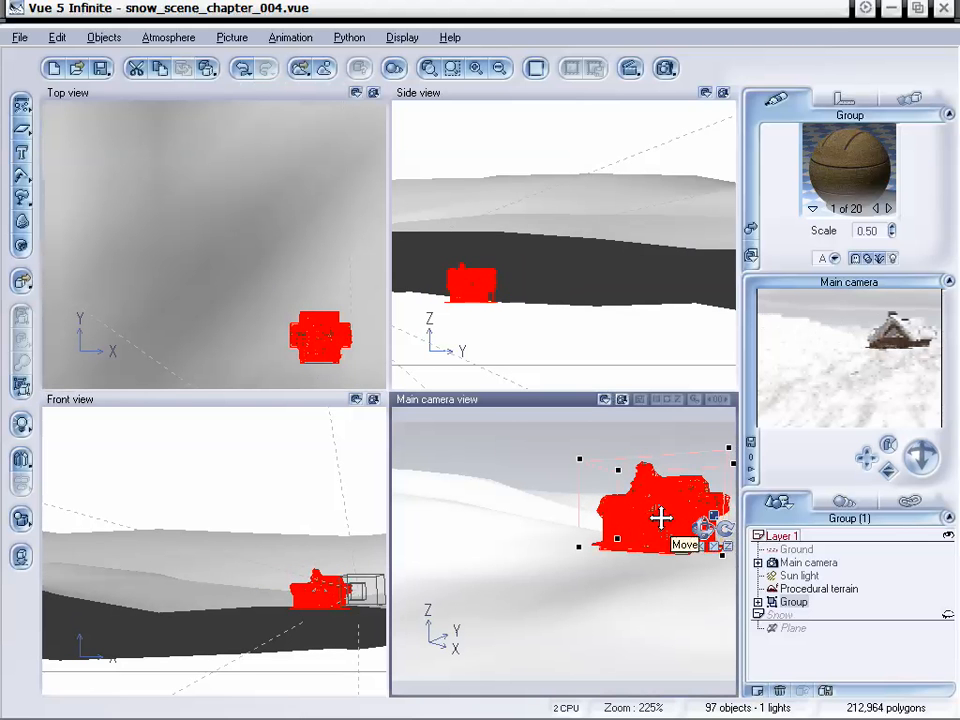
pyautogui.moveTo(660, 517); pyautogui.dragTo(660, 505)
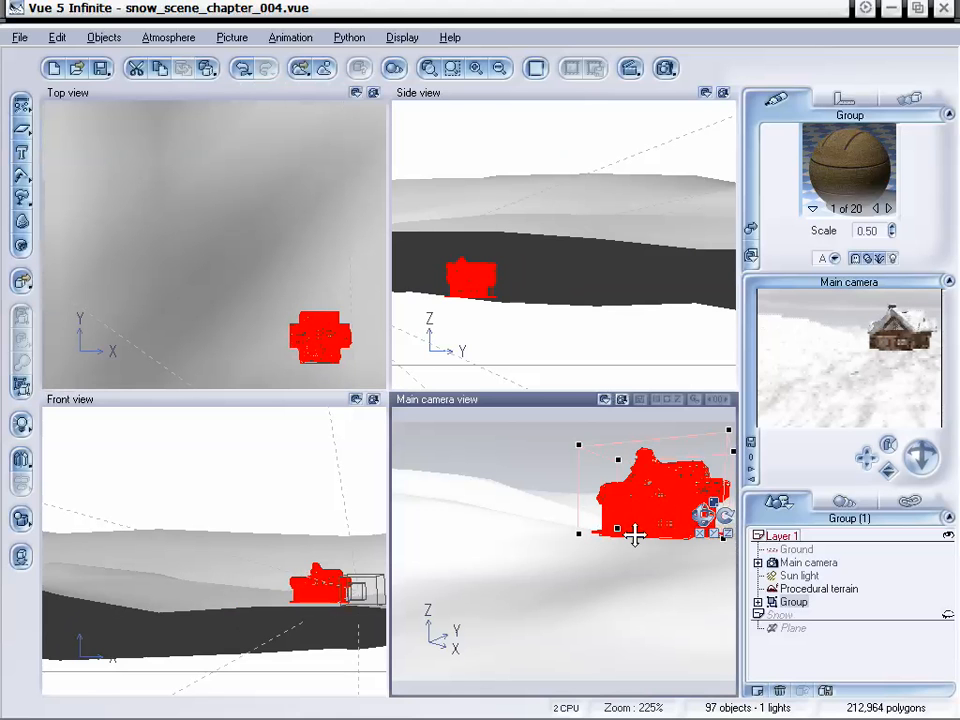
pyautogui.moveTo(636, 525); pyautogui.dragTo(637, 514)
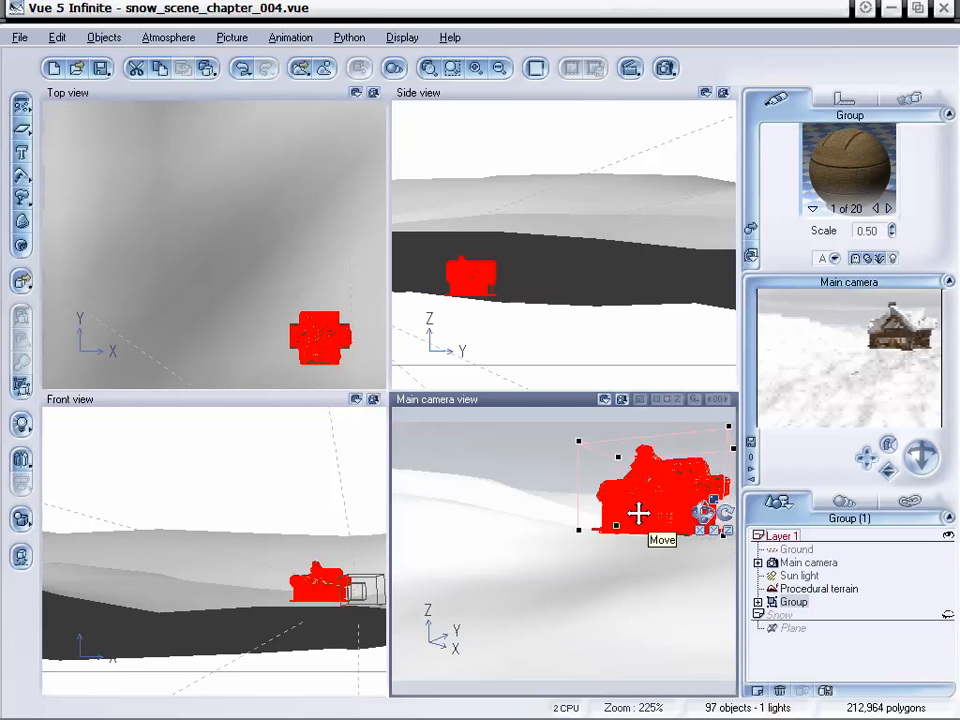
pyautogui.click(845, 651)
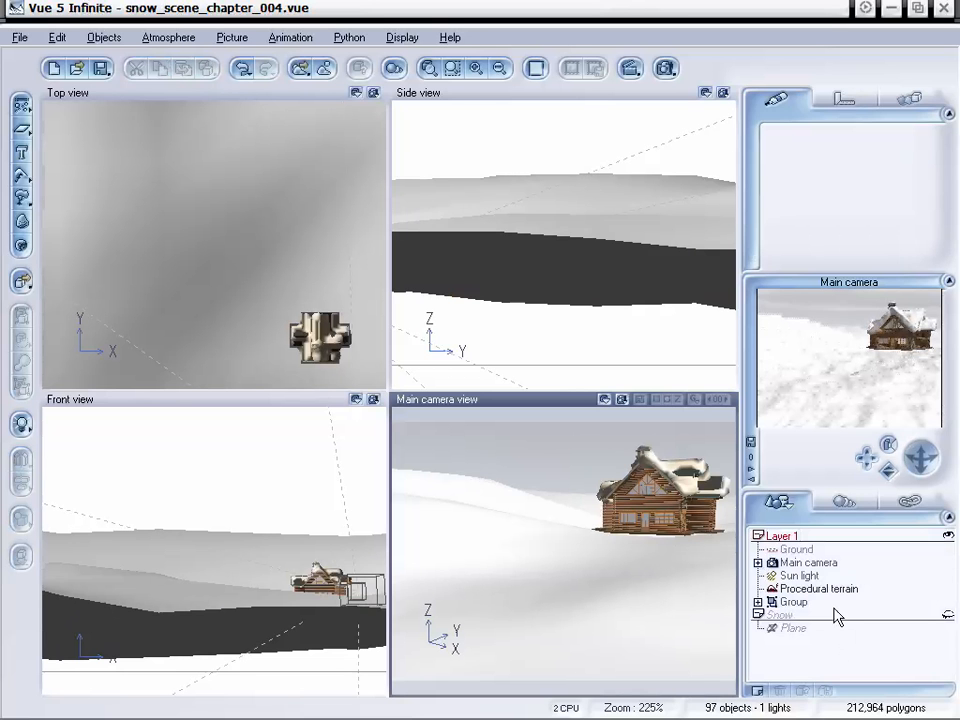
pyautogui.hotkey('ctrl', 's')
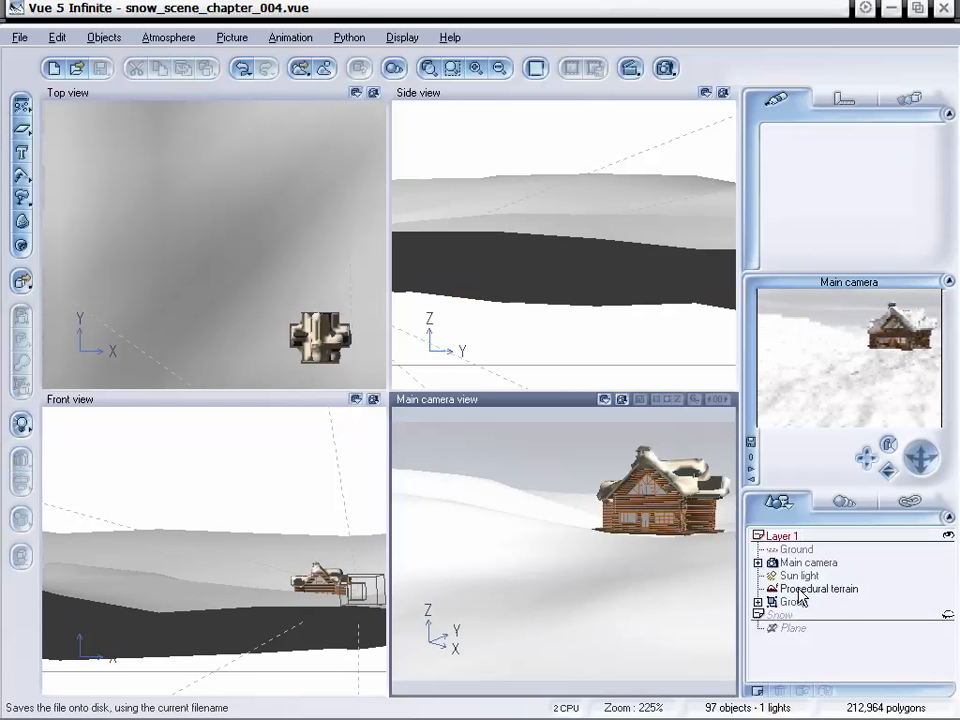
# Open the procedural terrain's Gray Clumps material and change its type to EcoSystem.
pyautogui.click(834, 592)
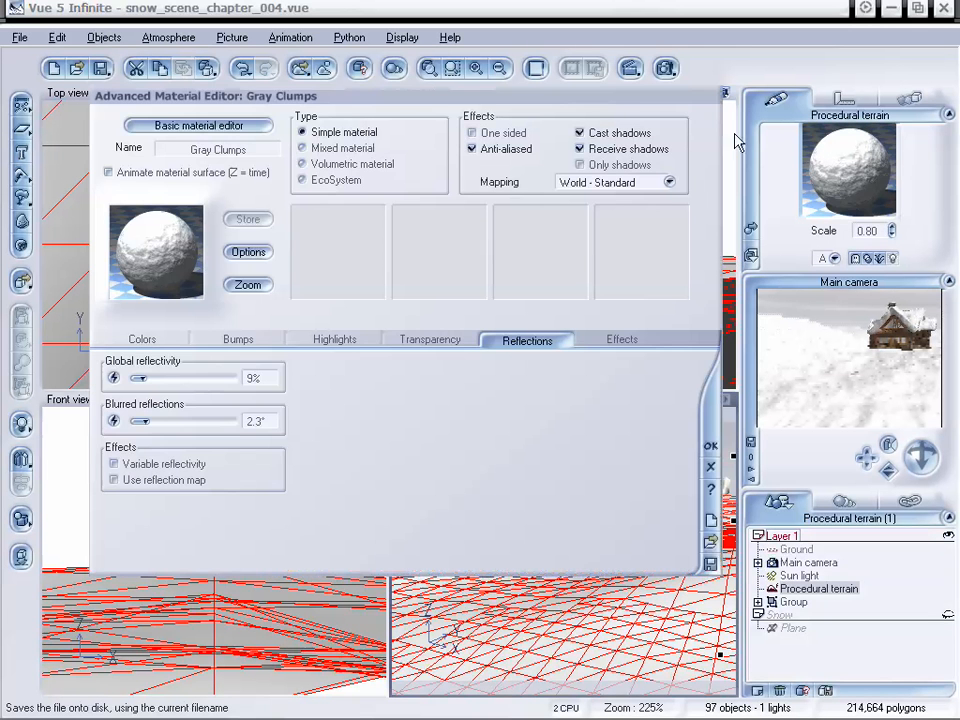
pyautogui.moveTo(626, 100); pyautogui.dragTo(635, 109)
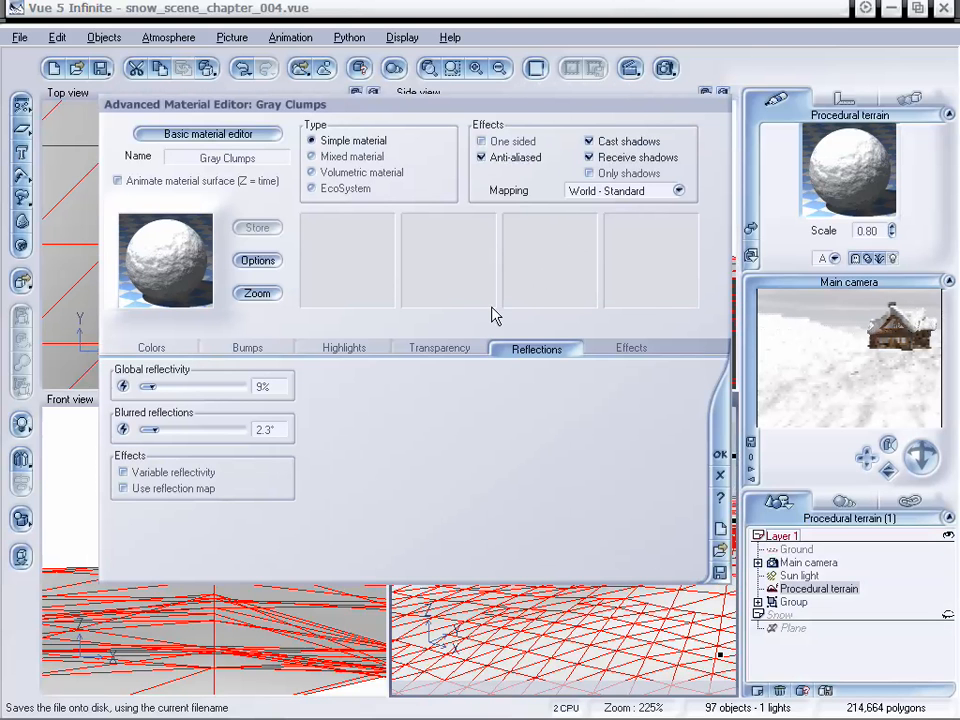
pyautogui.click(184, 350)
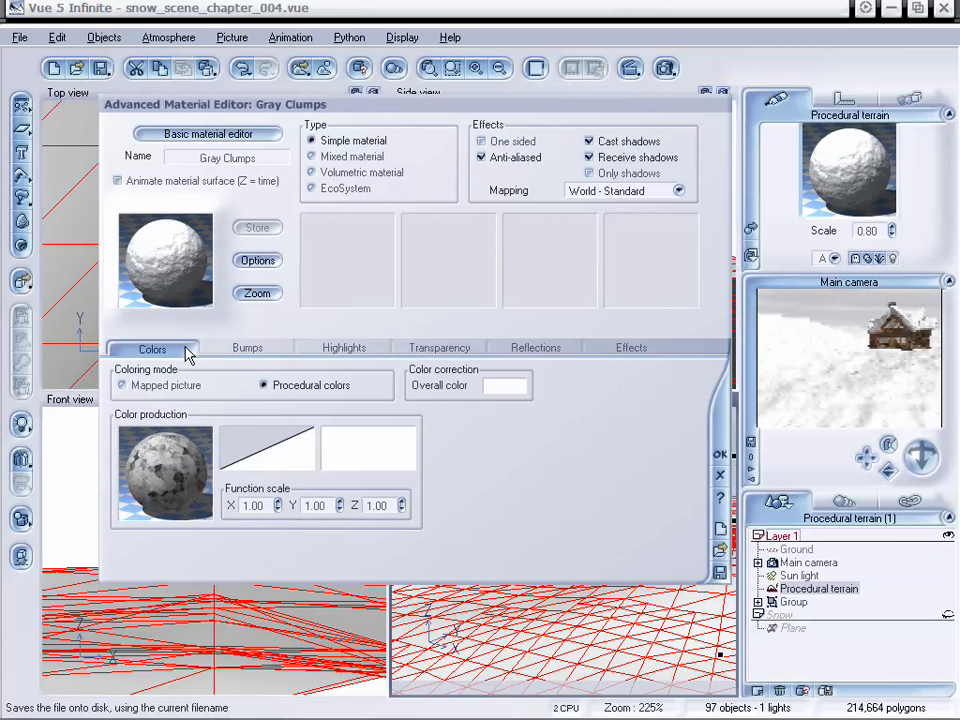
pyautogui.click(311, 189)
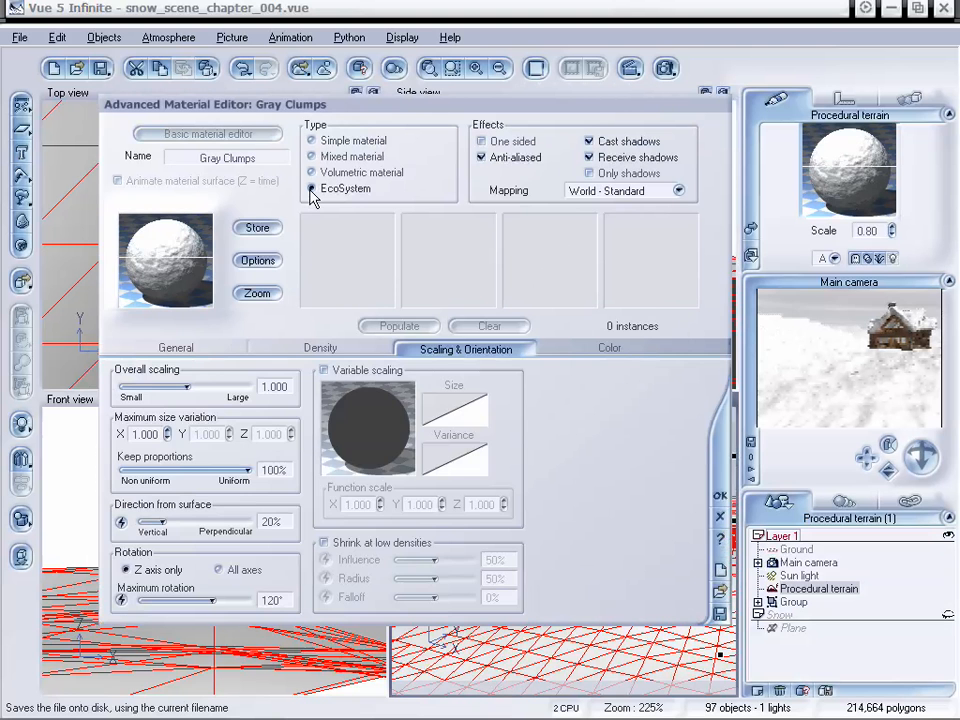
pyautogui.click(200, 350)
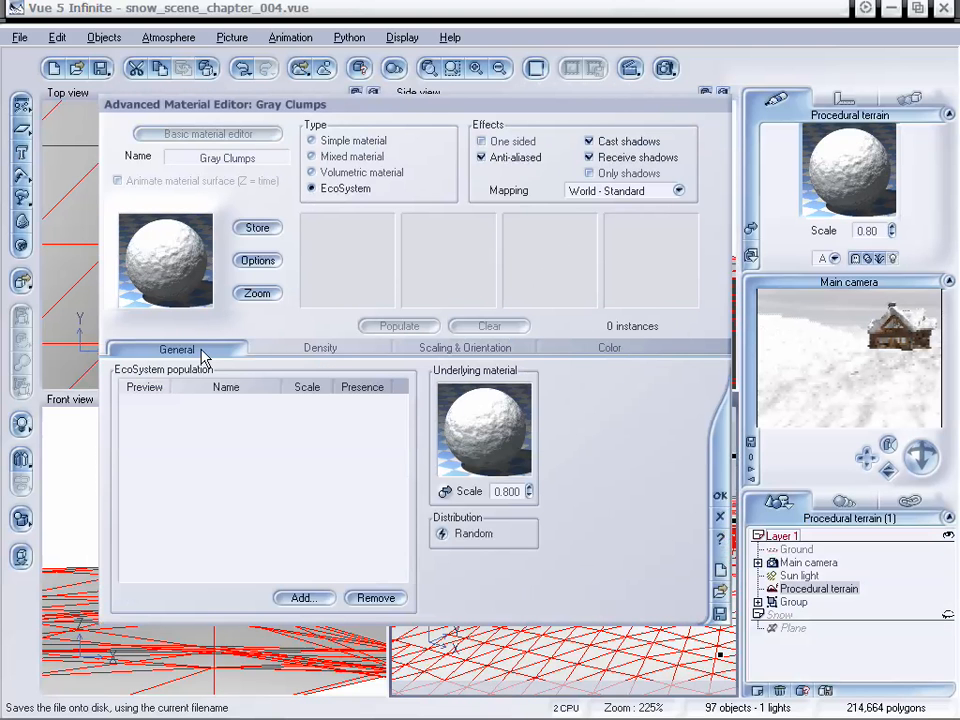
# Add the snowy tree object Tree_Snow_02.vob from Personal Objects to the EcoSystem population.
pyautogui.click(304, 599)
pyautogui.click(333, 640)
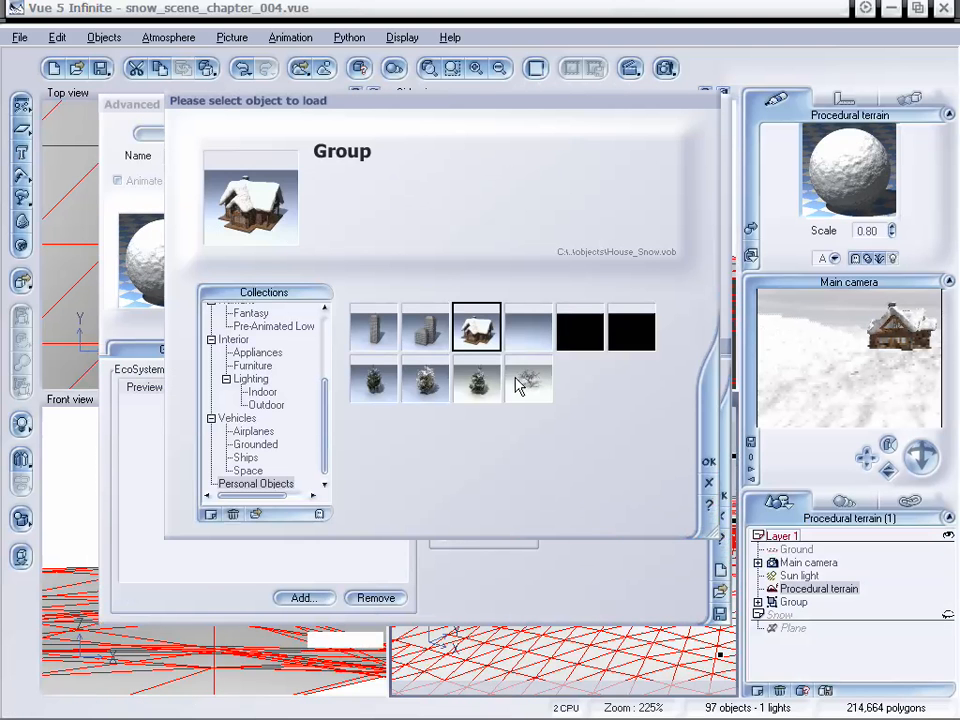
pyautogui.click(426, 380)
pyautogui.click(388, 388)
pyautogui.click(426, 380)
pyautogui.click(476, 380)
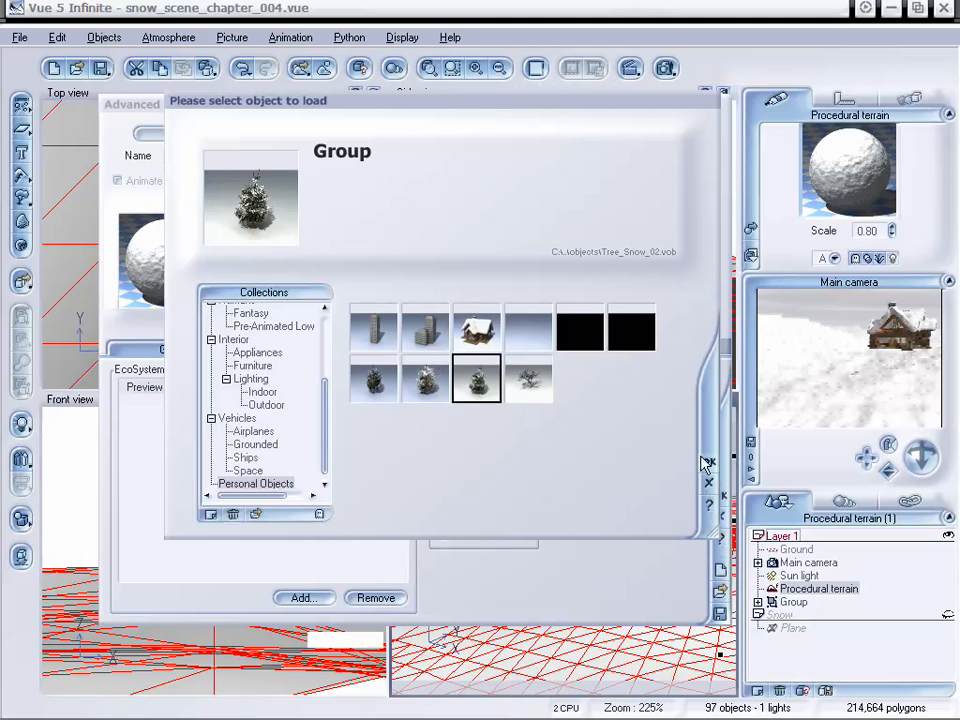
pyautogui.click(545, 390)
pyautogui.click(489, 394)
pyautogui.click(370, 380)
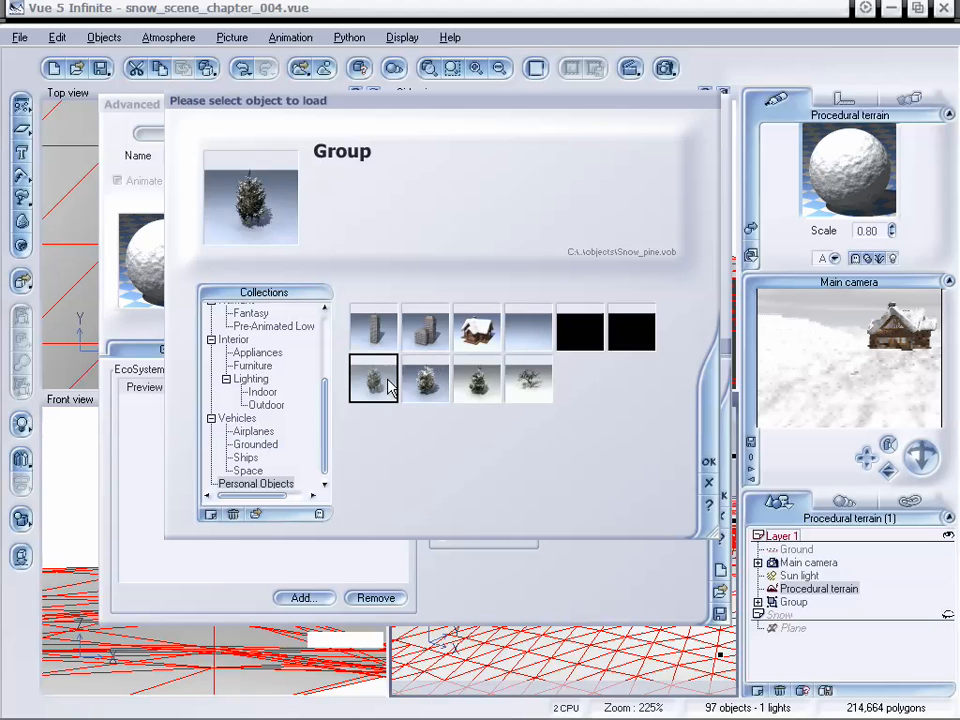
pyautogui.click(440, 390)
pyautogui.click(480, 388)
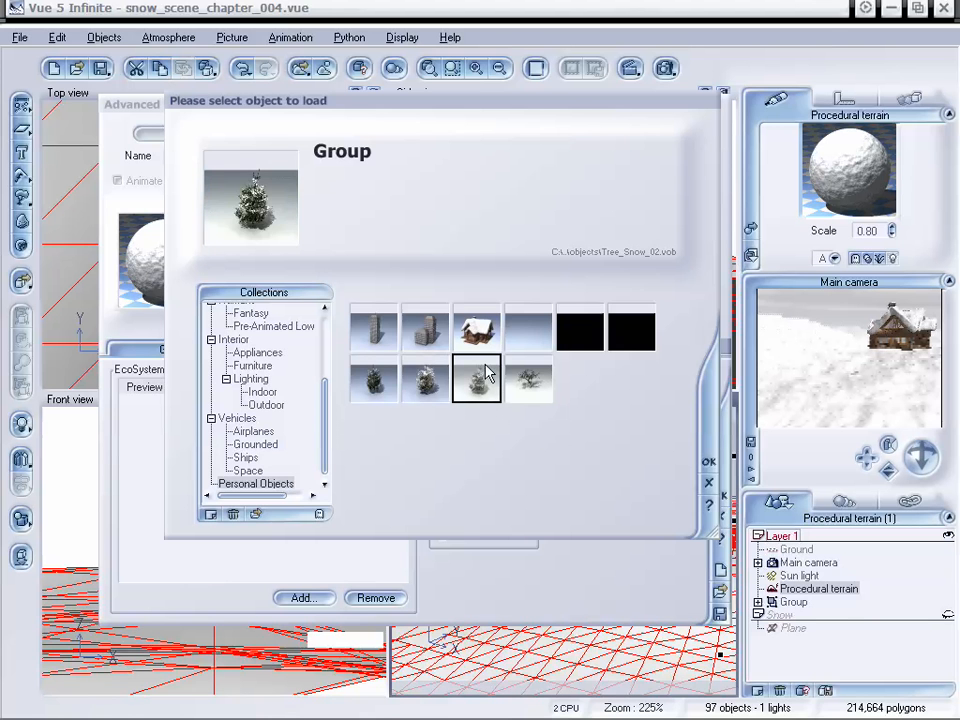
pyautogui.click(707, 466)
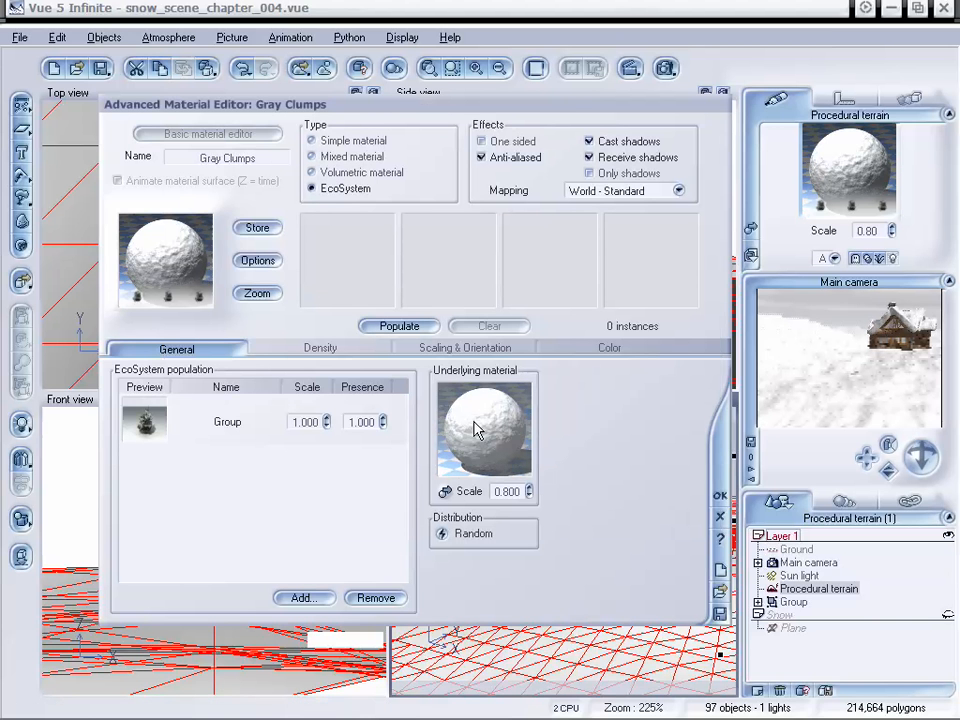
# Set the tree's population scale to 0.5 and populate the terrain.
pyautogui.click(308, 422)
pyautogui.doubleClick(306, 422)
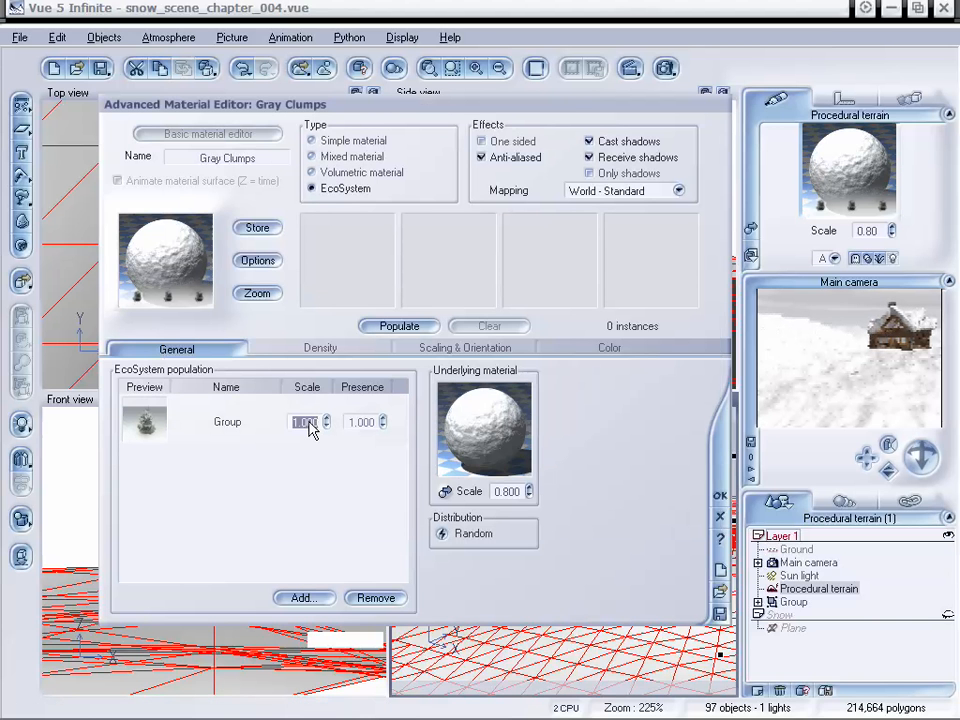
pyautogui.press('BackSpace')
pyautogui.click(410, 327)
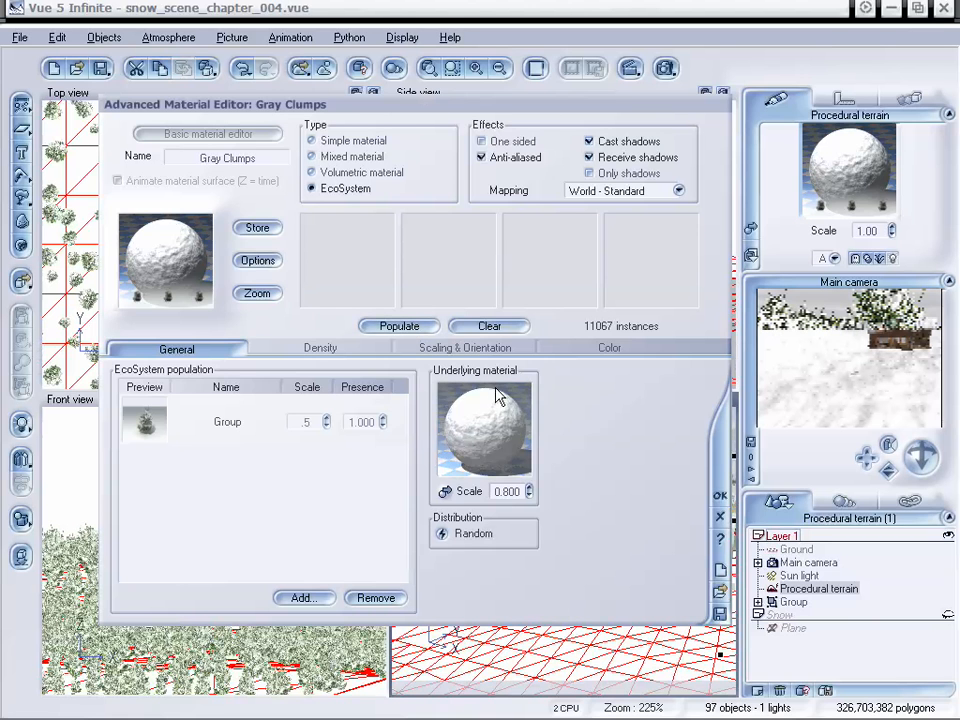
# Reduce the EcoSystem's overall density to 7%.
pyautogui.moveTo(404, 108); pyautogui.dragTo(371, 103)
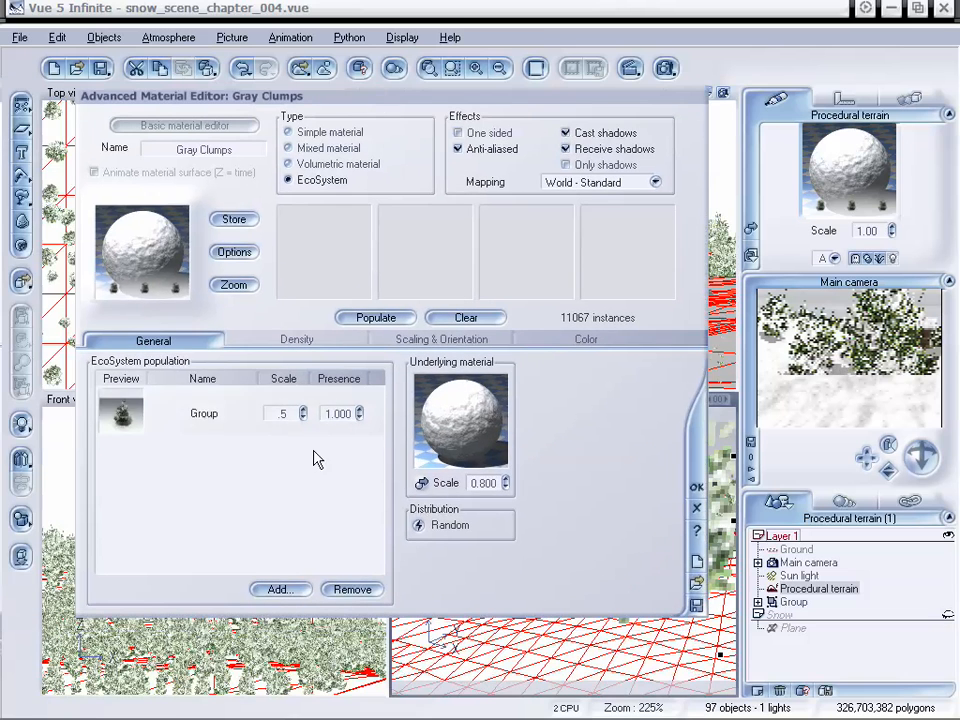
pyautogui.click(282, 413)
pyautogui.click(285, 340)
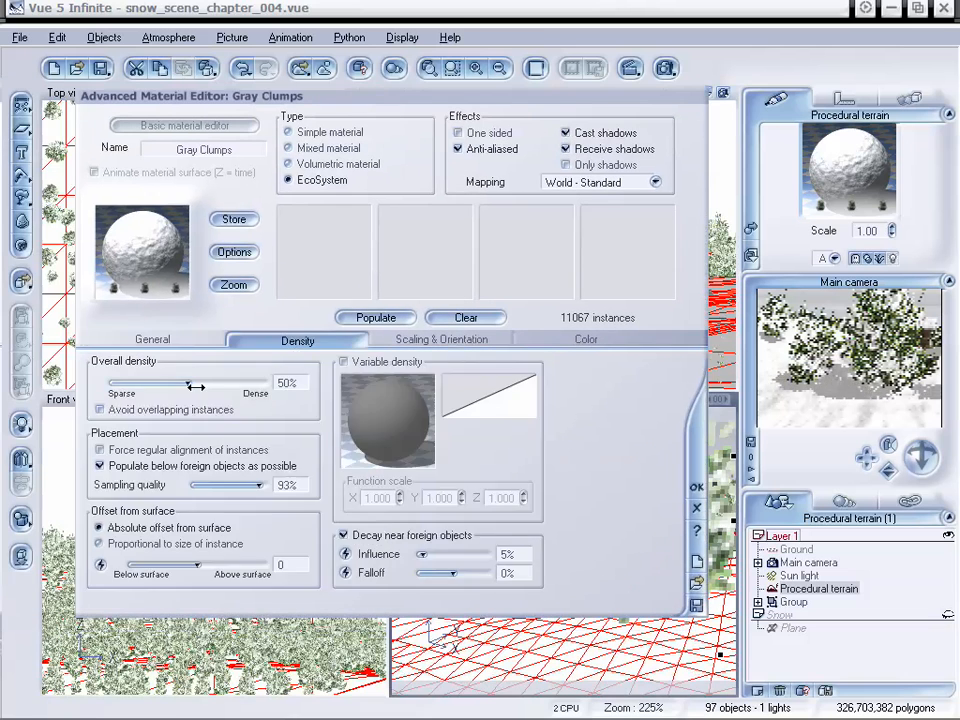
pyautogui.moveTo(190, 384); pyautogui.dragTo(120, 386)
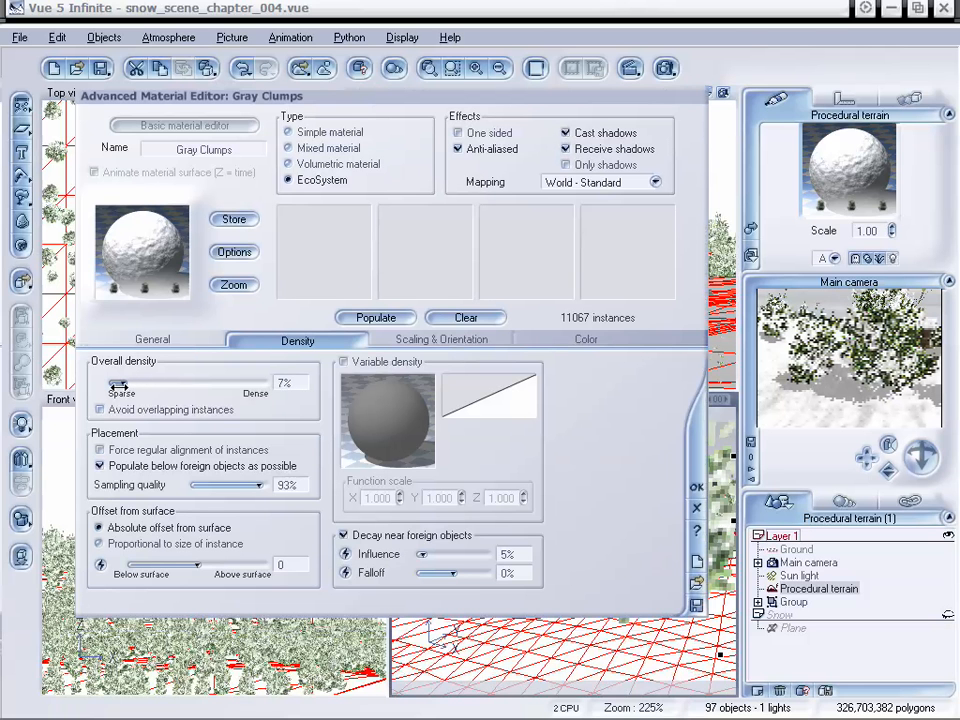
# Set the tree's population scale to 0.200 and repopulate the terrain.
pyautogui.click(180, 341)
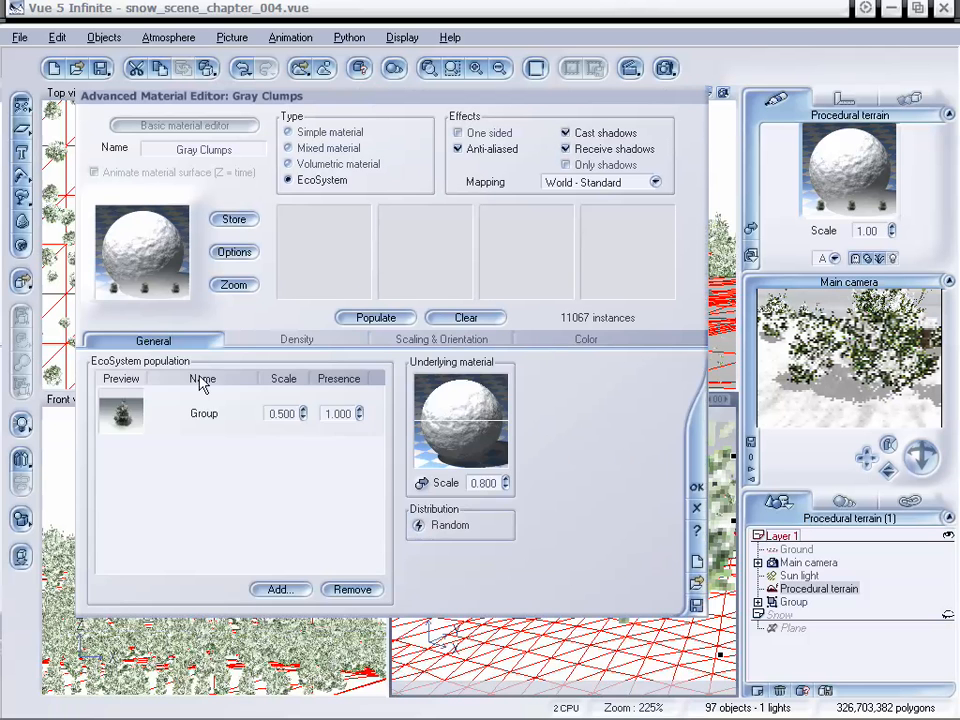
pyautogui.click(303, 417)
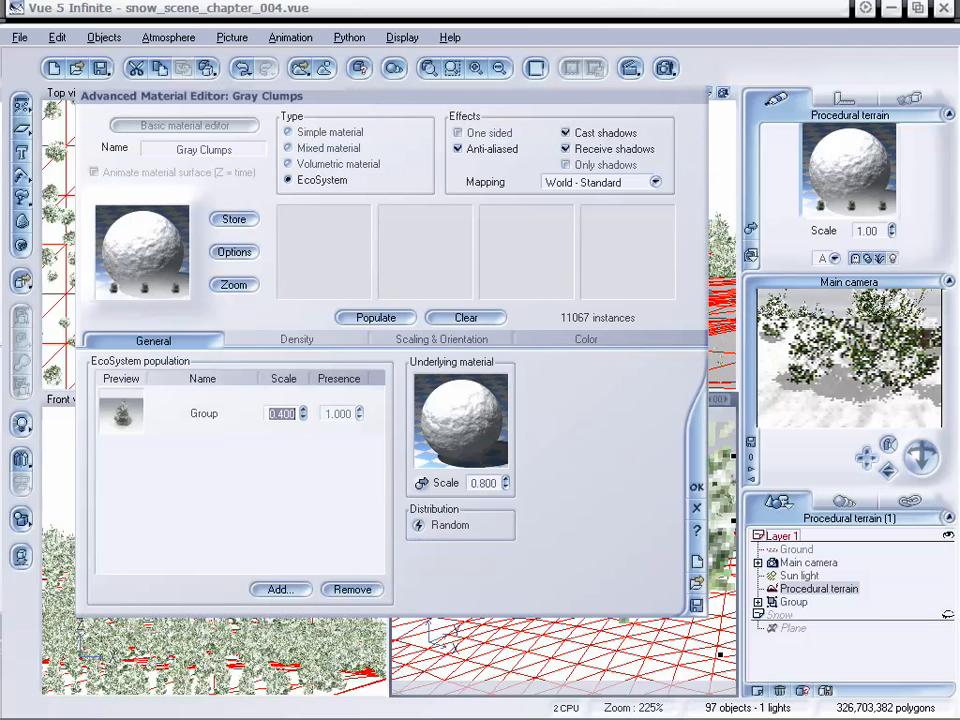
pyautogui.click(377, 318)
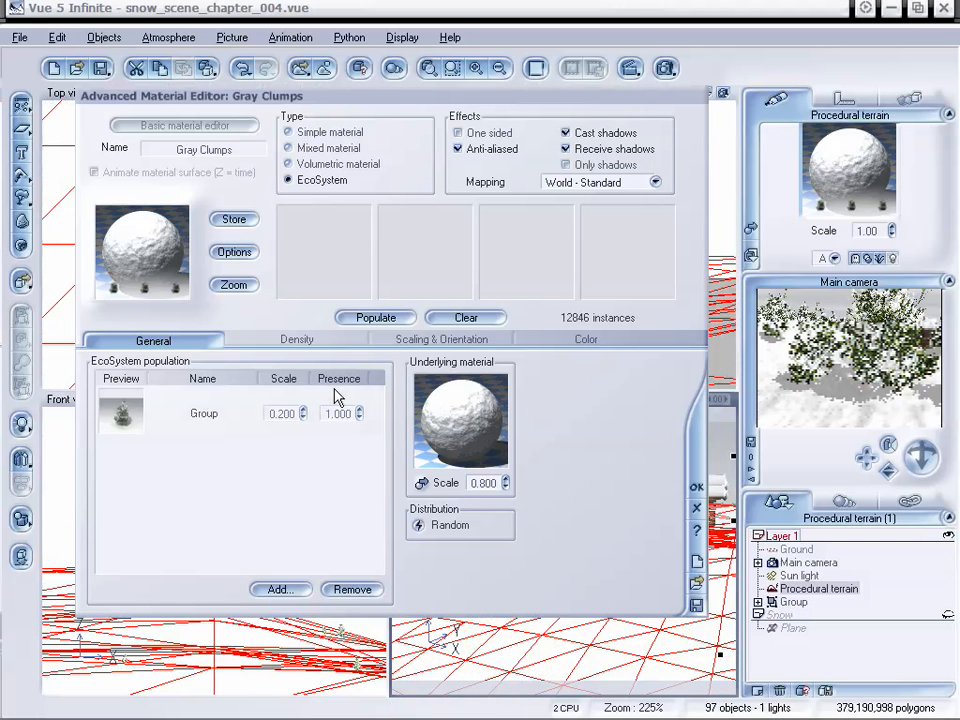
pyautogui.moveTo(560, 97); pyautogui.dragTo(585, 118)
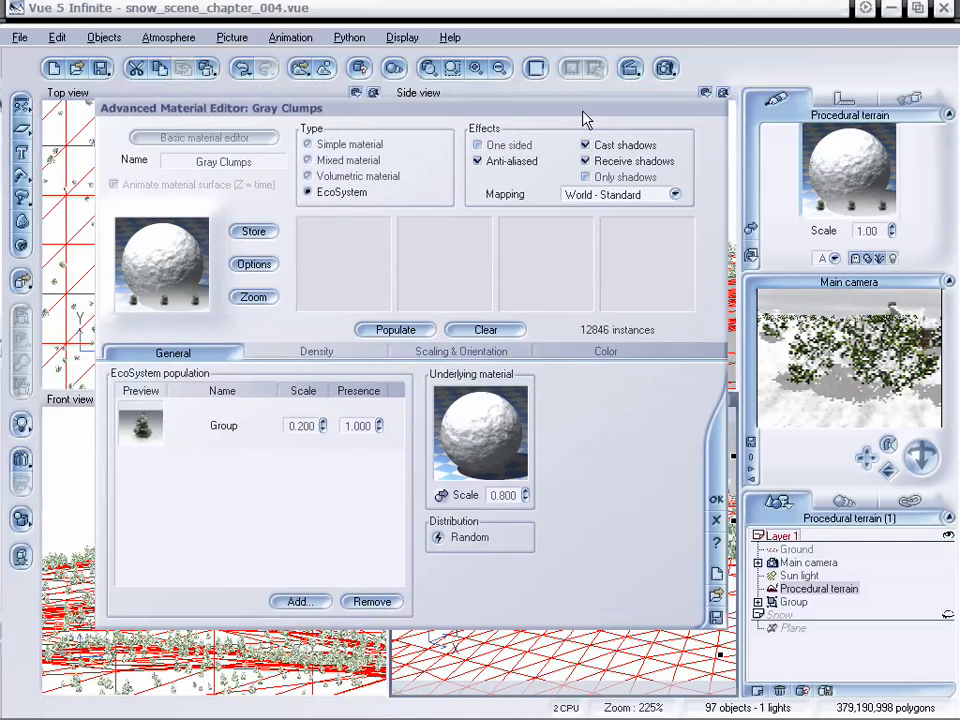
# Set the tree's population scale to 0.400, repopulate the terrain and uncover the camera view to check the trees.
pyautogui.click(323, 421)
pyautogui.click(323, 421)
pyautogui.click(414, 332)
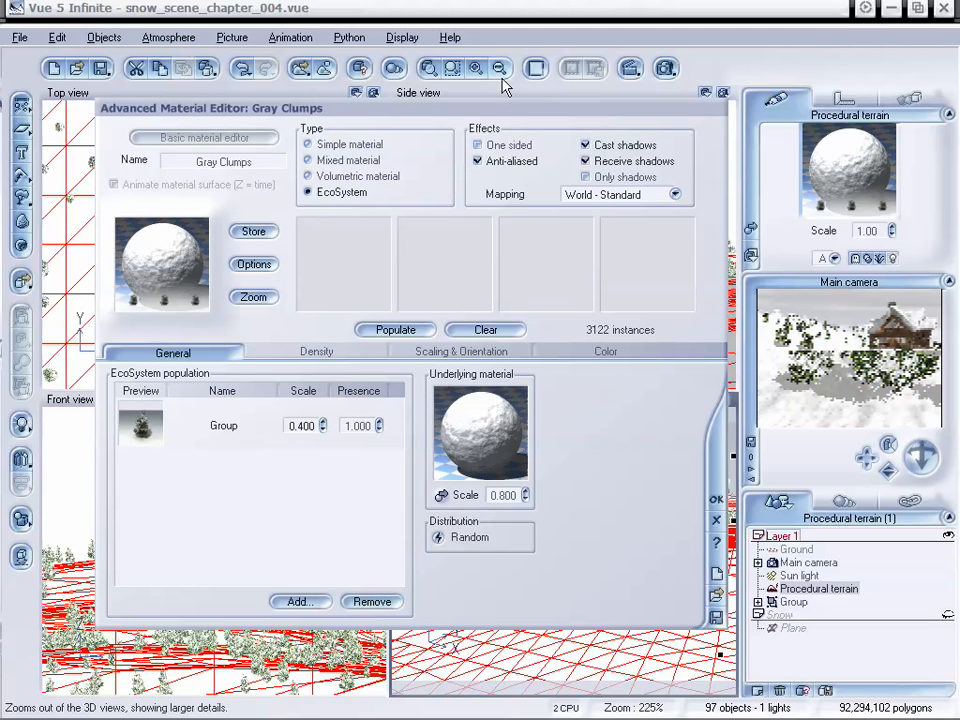
pyautogui.moveTo(493, 111); pyautogui.dragTo(165, 143)
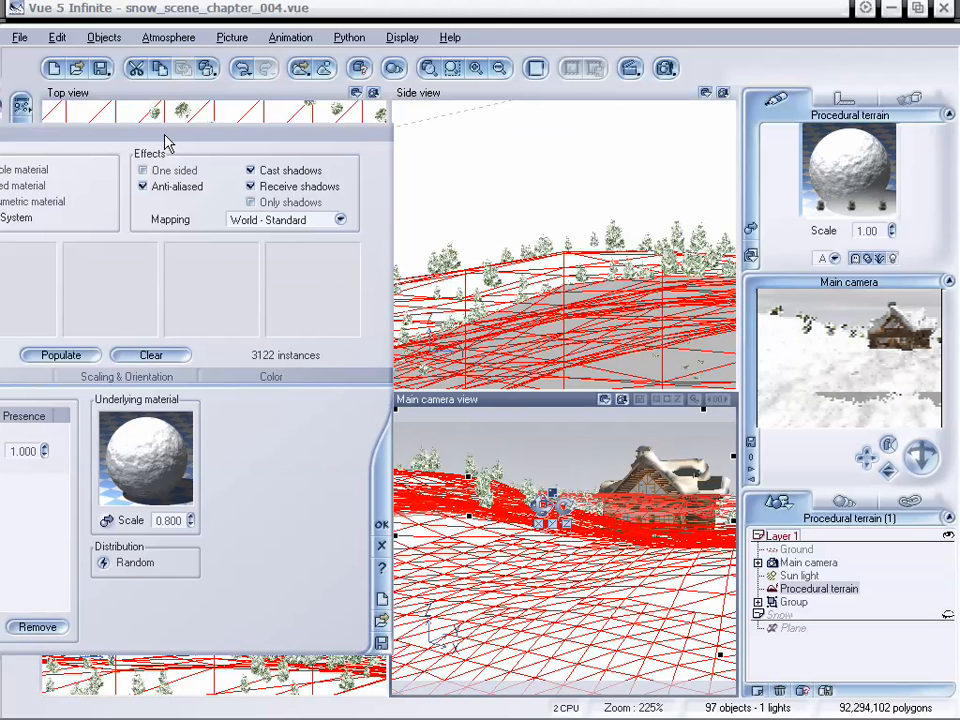
# Set the tree's population scale to 0.700 in the terrain's EcoSystem material and accept the material.
pyautogui.moveTo(166, 138); pyautogui.dragTo(514, 114)
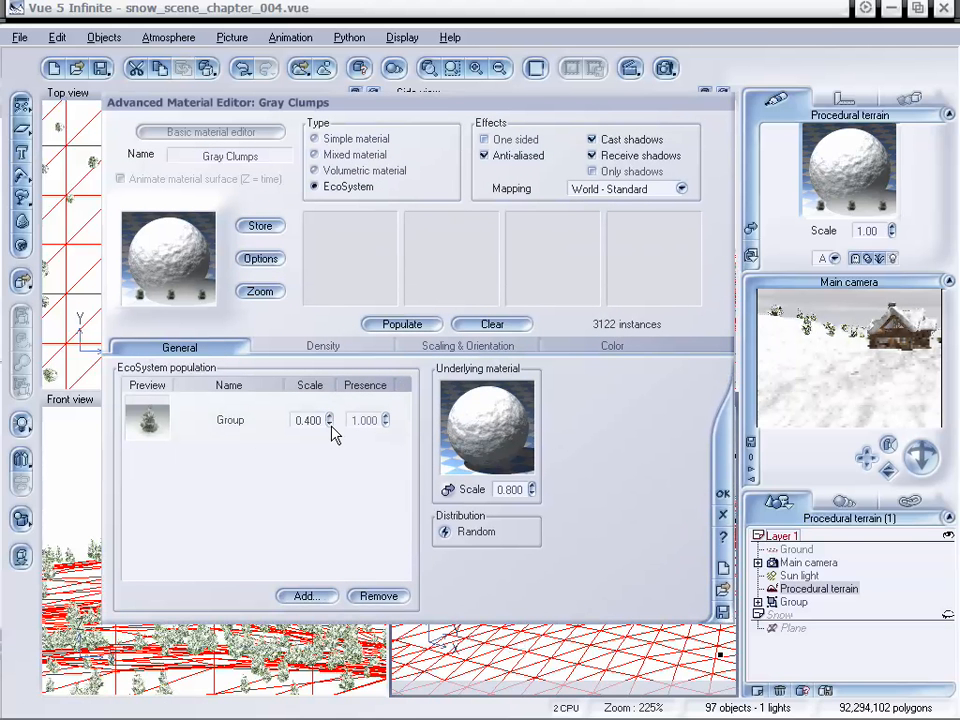
pyautogui.click(331, 421)
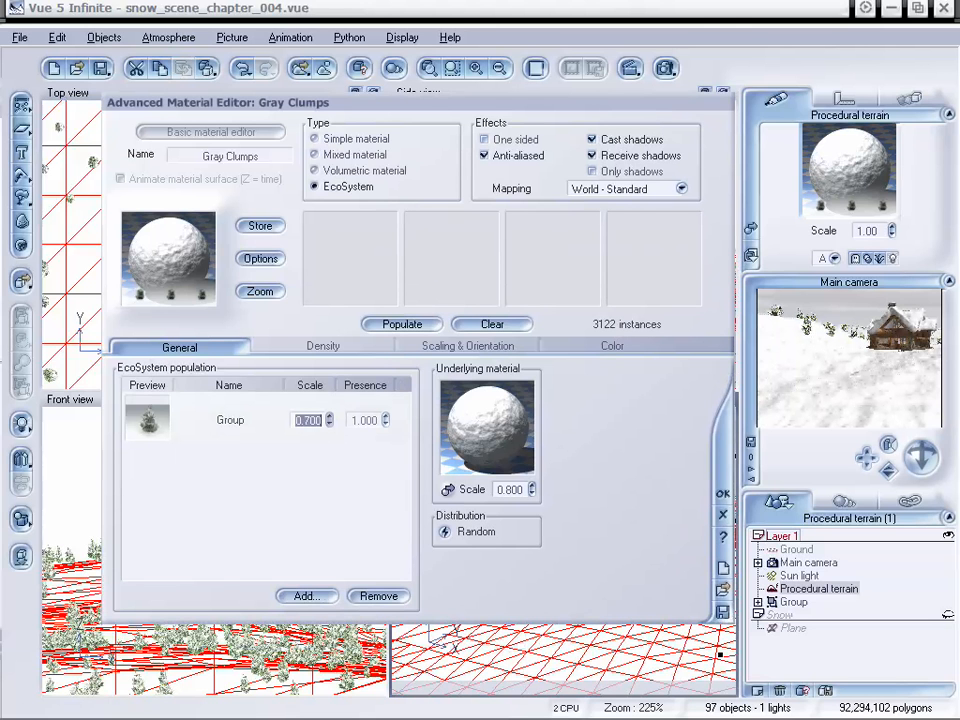
pyautogui.click(721, 494)
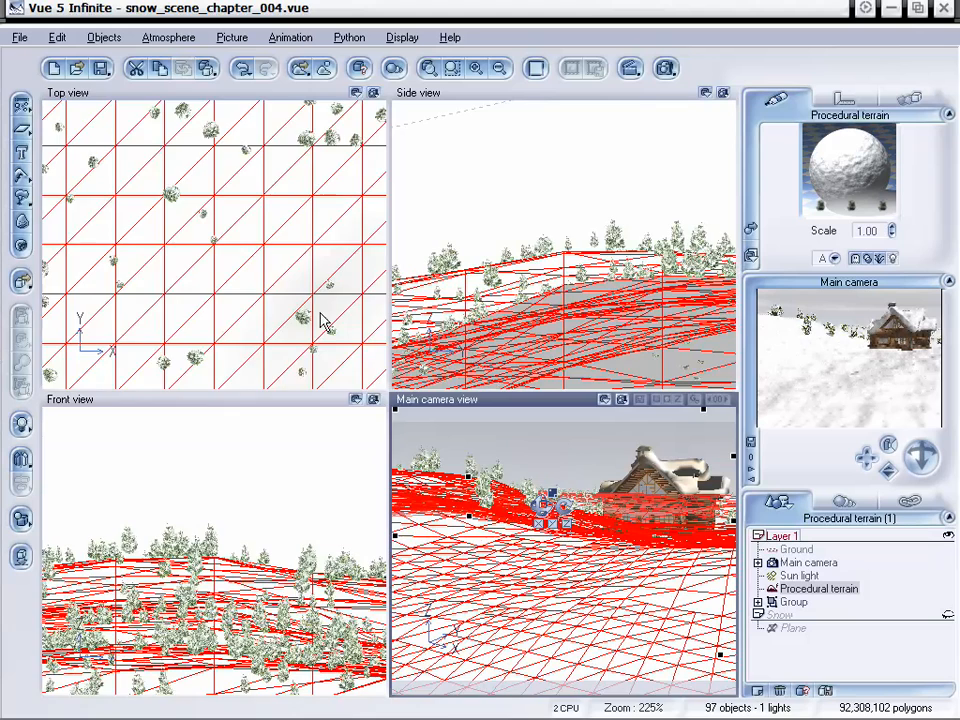
# Create a sphere and place it over the main camera in the top view.
pyautogui.moveTo(318, 312); pyautogui.dragTo(291, 214, button='right')
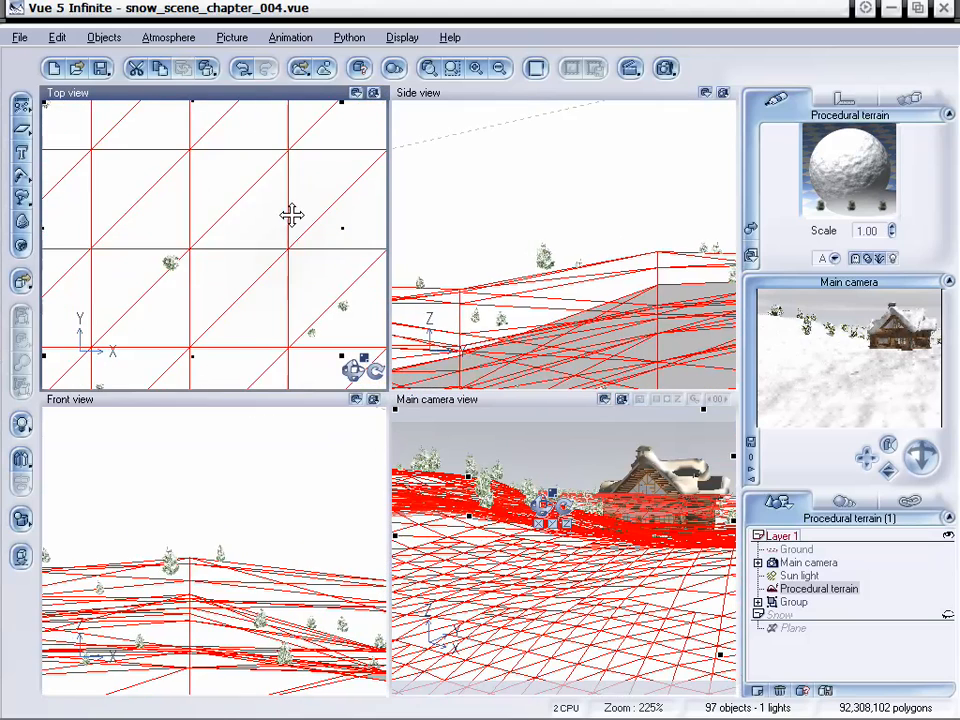
pyautogui.click(498, 69)
pyautogui.click(498, 69)
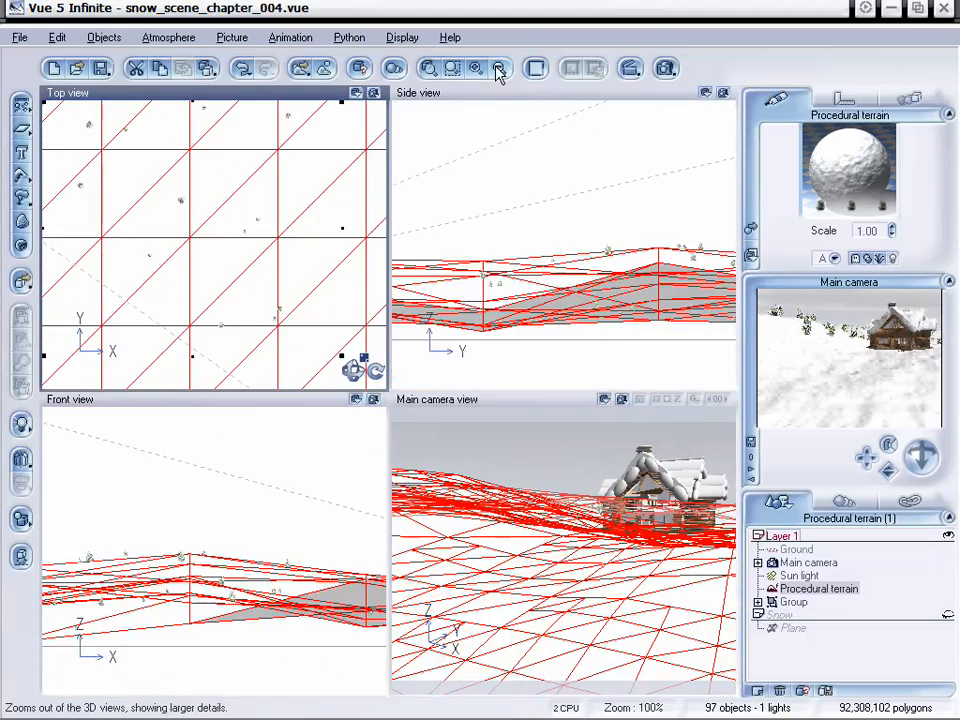
pyautogui.click(498, 69)
pyautogui.click(498, 69)
pyautogui.click(498, 69)
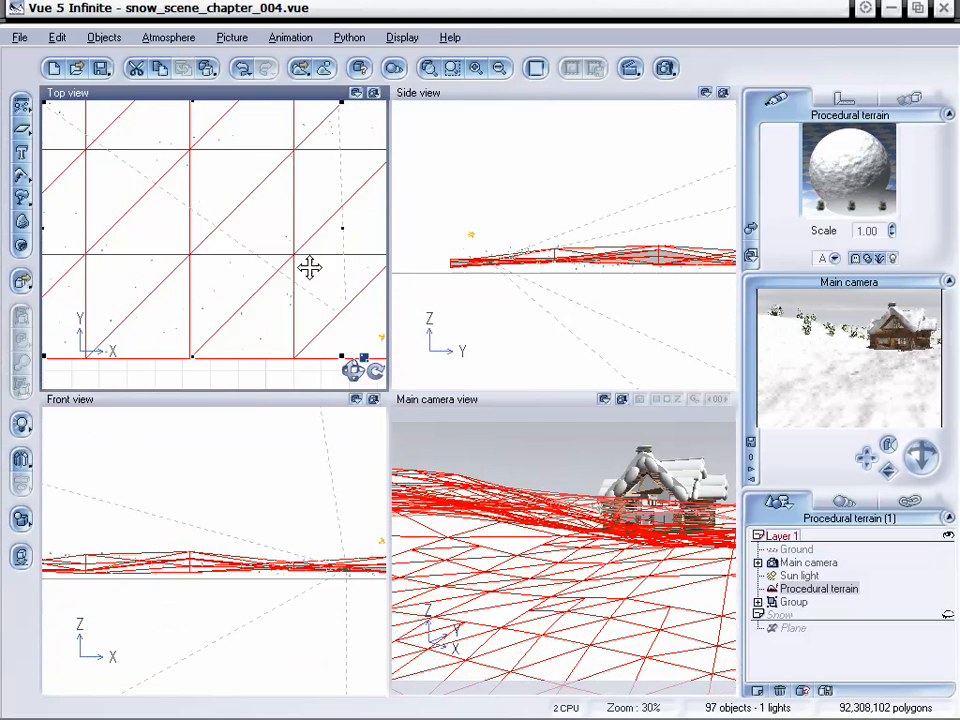
pyautogui.moveTo(309, 266); pyautogui.dragTo(216, 207, button='right')
pyautogui.click(476, 68)
pyautogui.click(476, 68)
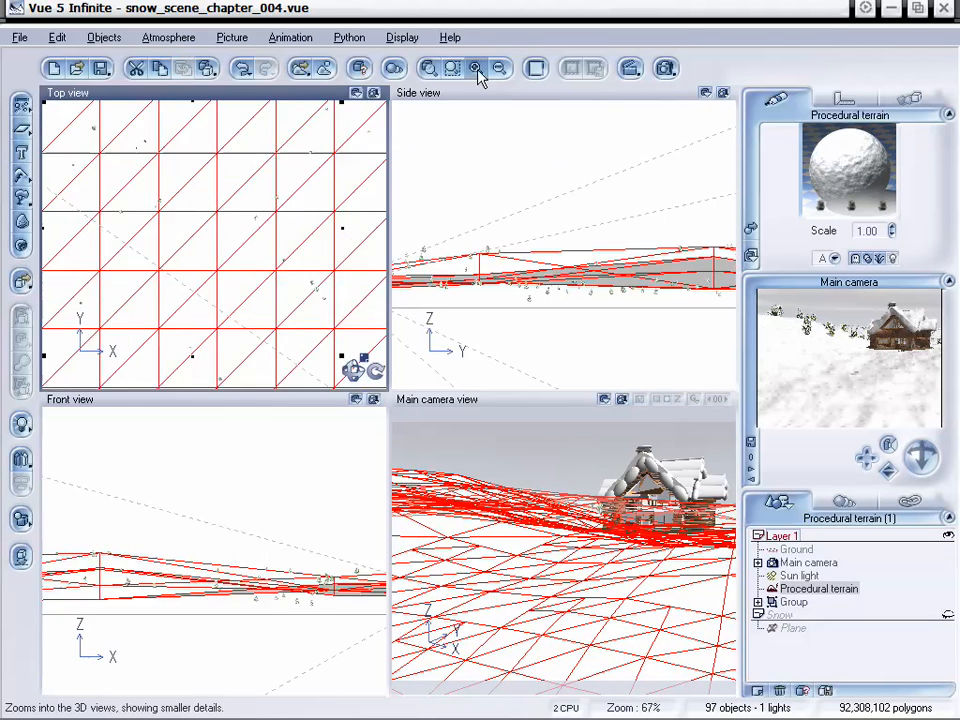
pyautogui.click(476, 68)
pyautogui.moveTo(256, 244); pyautogui.dragTo(107, 216, button='right')
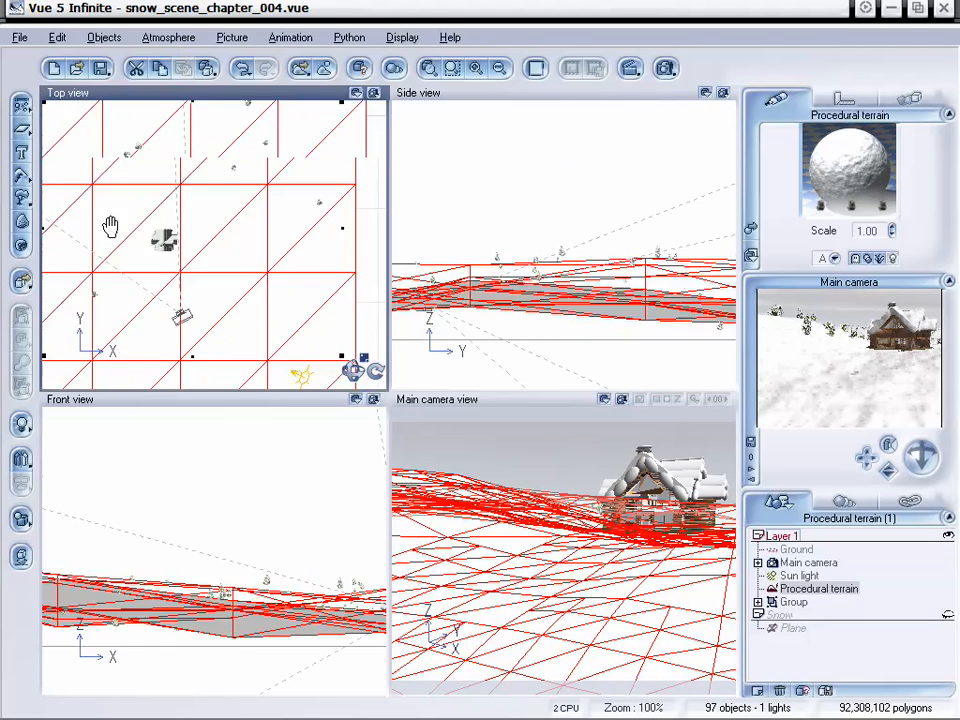
pyautogui.moveTo(287, 317); pyautogui.dragTo(388, 274, button='right')
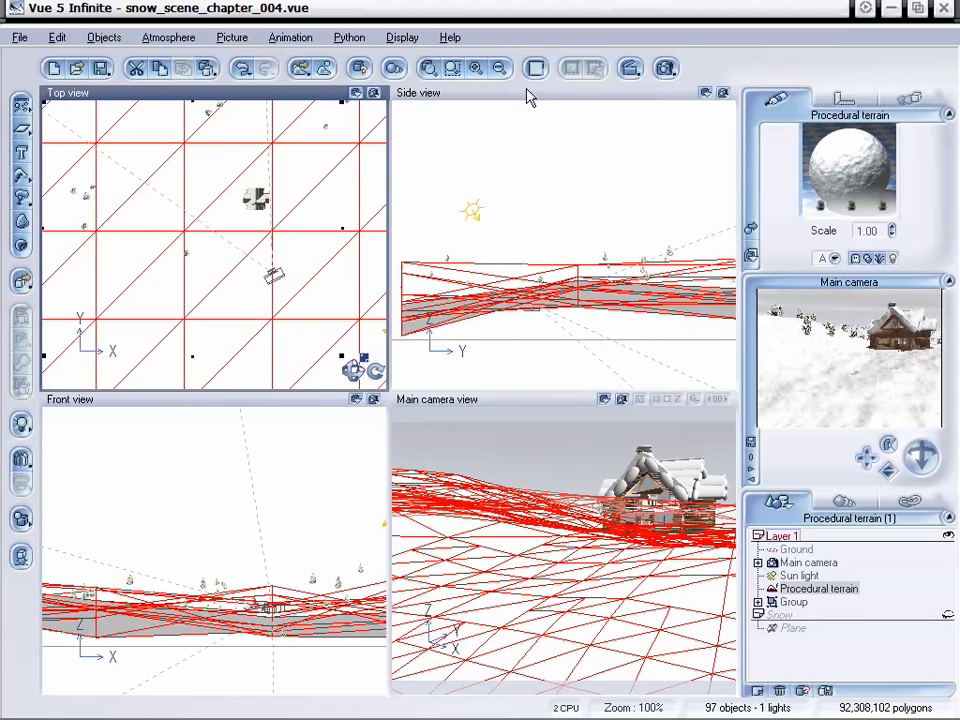
pyautogui.click(478, 71)
pyautogui.click(478, 71)
pyautogui.moveTo(268, 216); pyautogui.dragTo(305, 236, button='right')
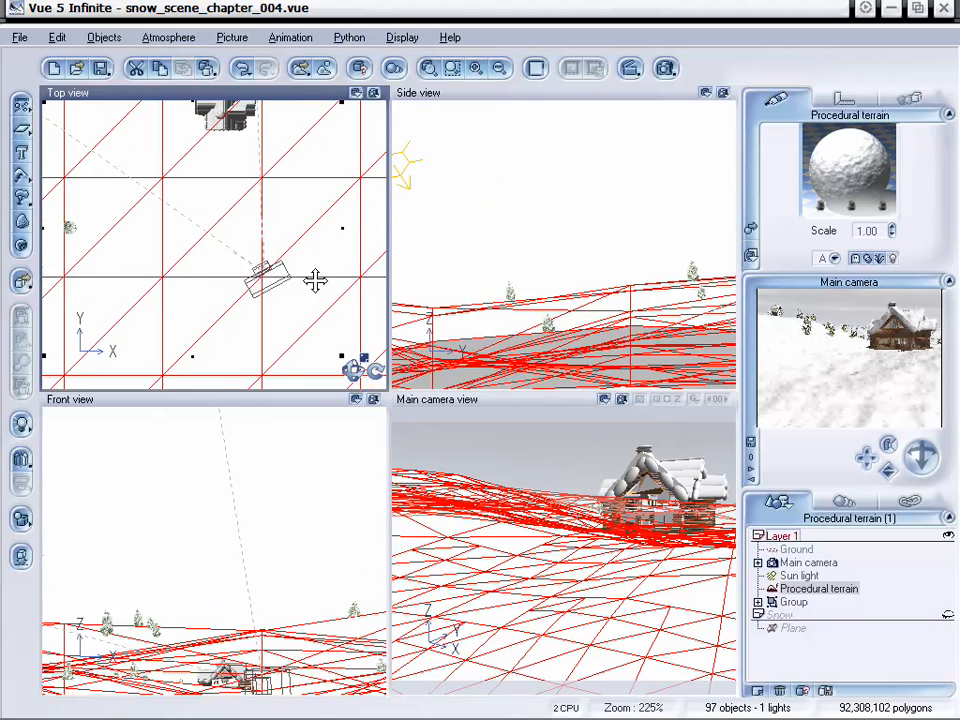
pyautogui.moveTo(24, 140); pyautogui.dragTo(36, 133)
pyautogui.moveTo(213, 220); pyautogui.dragTo(275, 255)
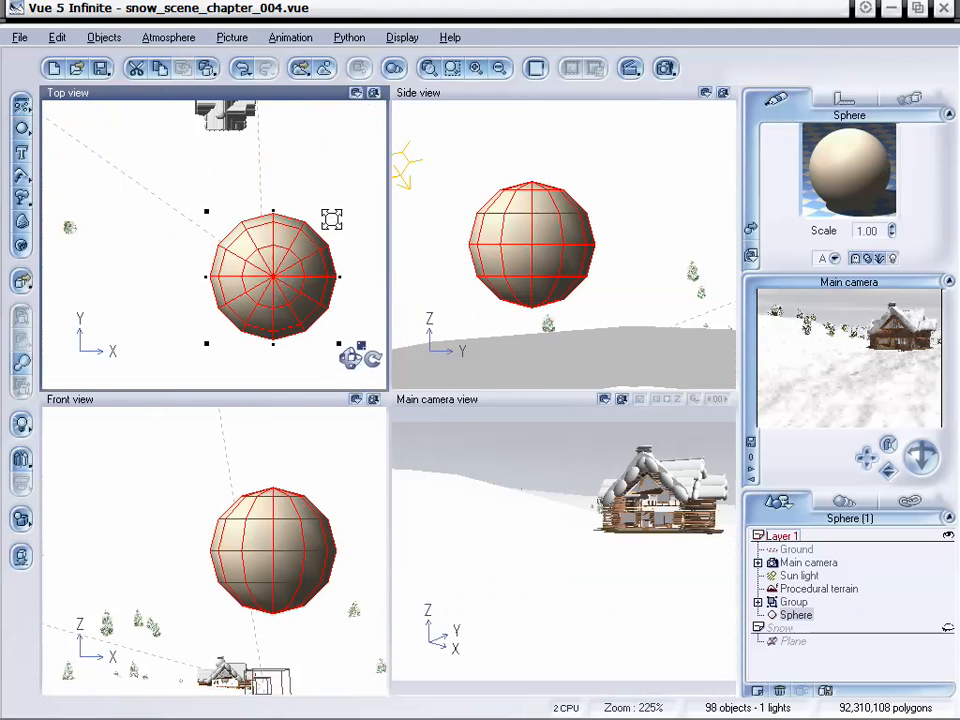
# Shrink the sphere to about the camera's size and lower it beneath the camera to the level of the terrain.
pyautogui.moveTo(332, 216); pyautogui.dragTo(274, 274)
pyautogui.moveTo(266, 550); pyautogui.dragTo(266, 665)
pyautogui.moveTo(287, 576); pyautogui.dragTo(285, 474, button='right')
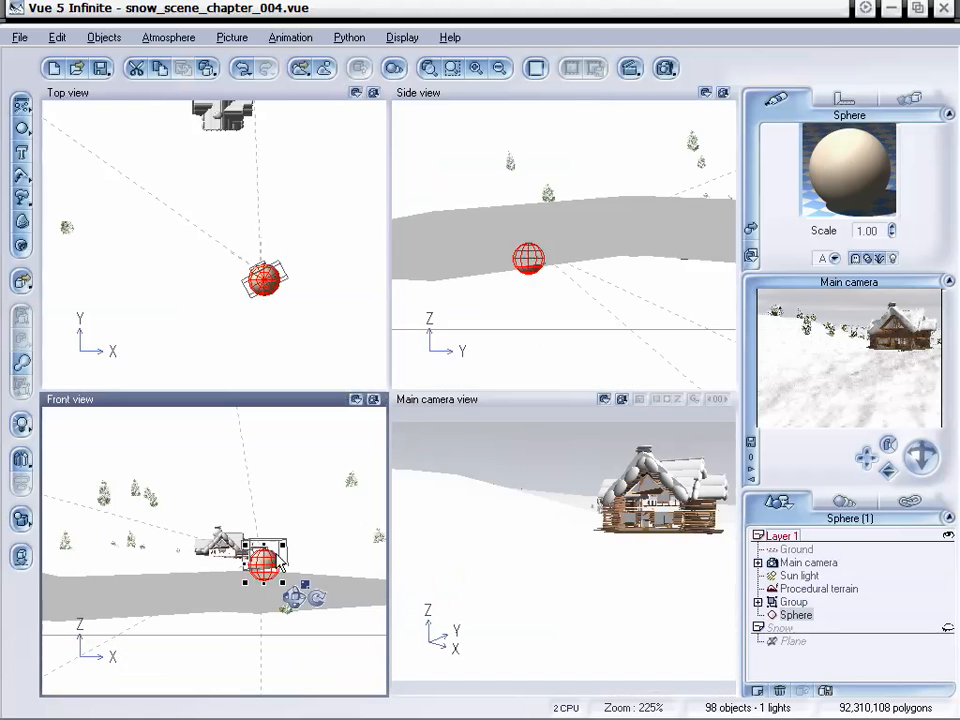
pyautogui.moveTo(263, 567); pyautogui.dragTo(263, 590)
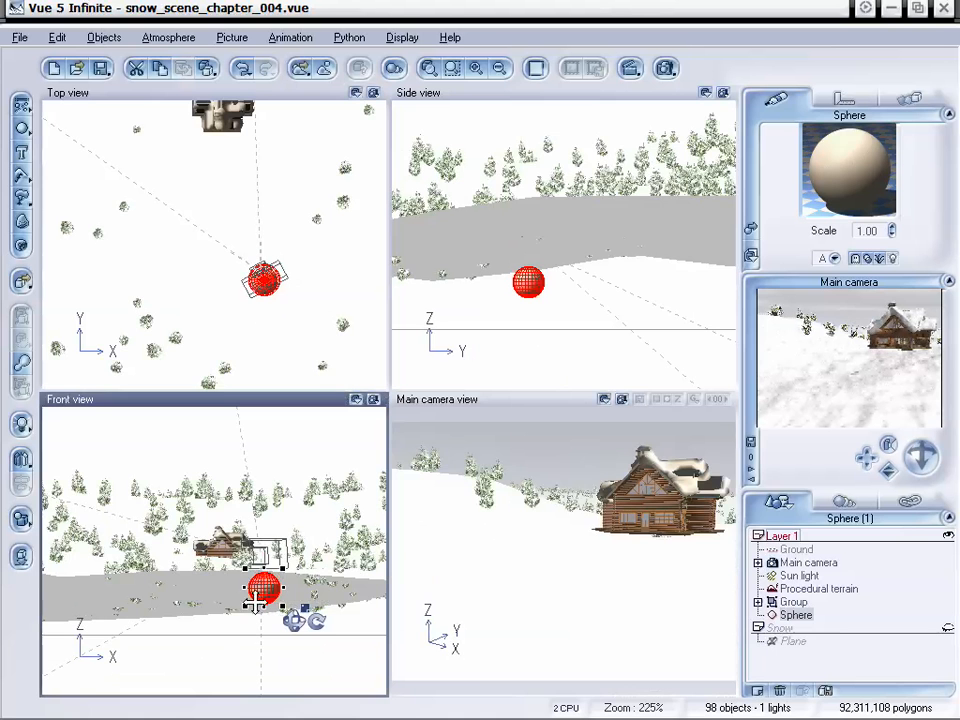
pyautogui.moveTo(262, 588); pyautogui.dragTo(263, 580)
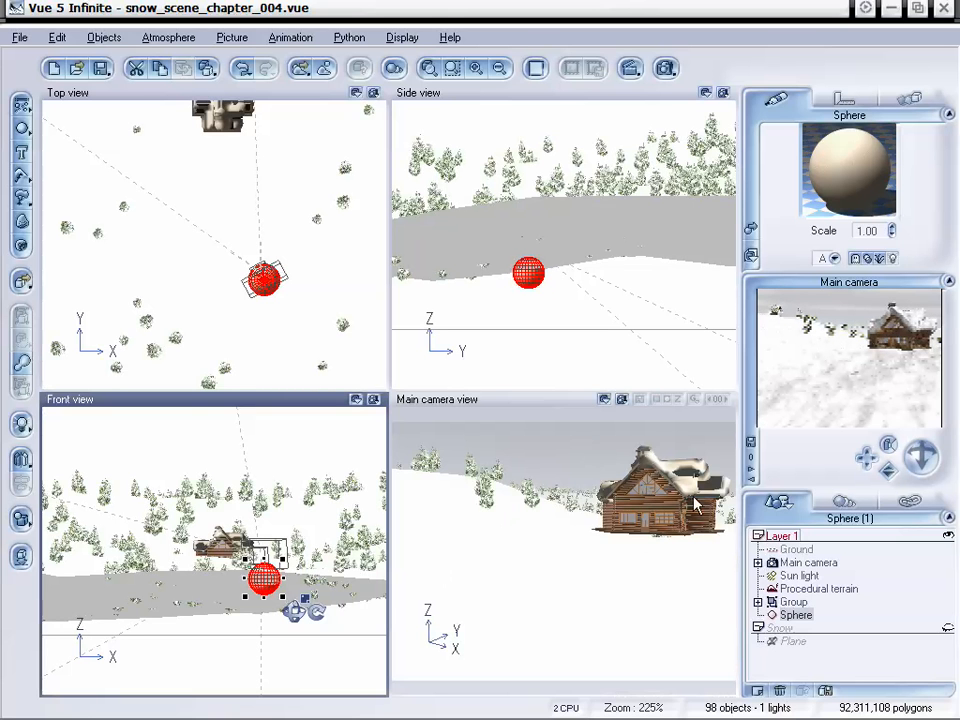
# Reopen the procedural terrain's EcoSystem material and repopulate it with the sphere in place.
pyautogui.click(811, 590)
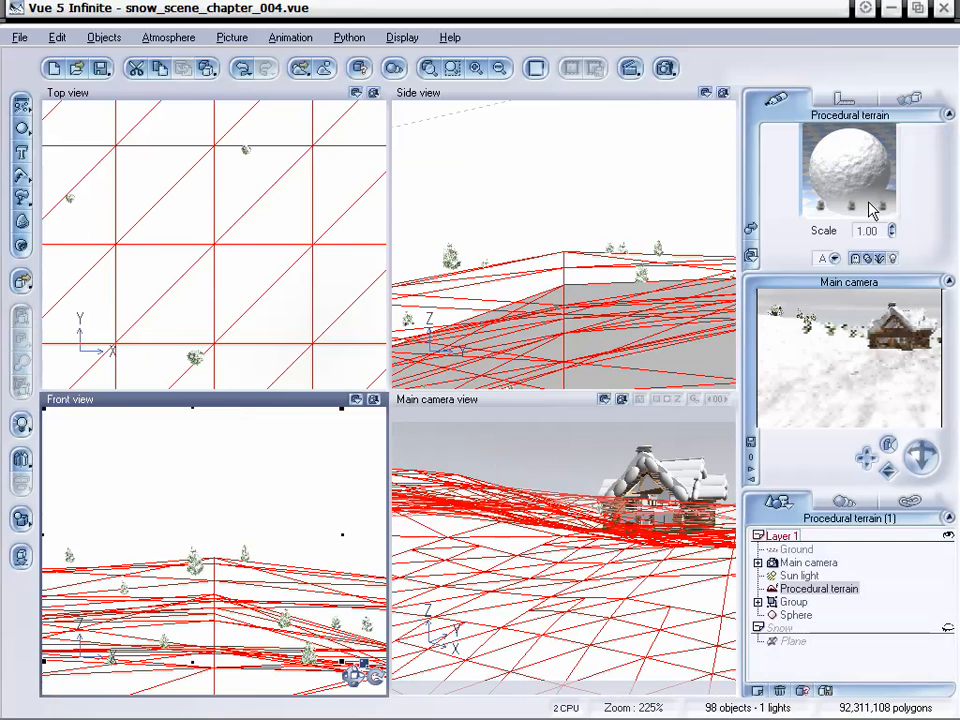
pyautogui.doubleClick(855, 178)
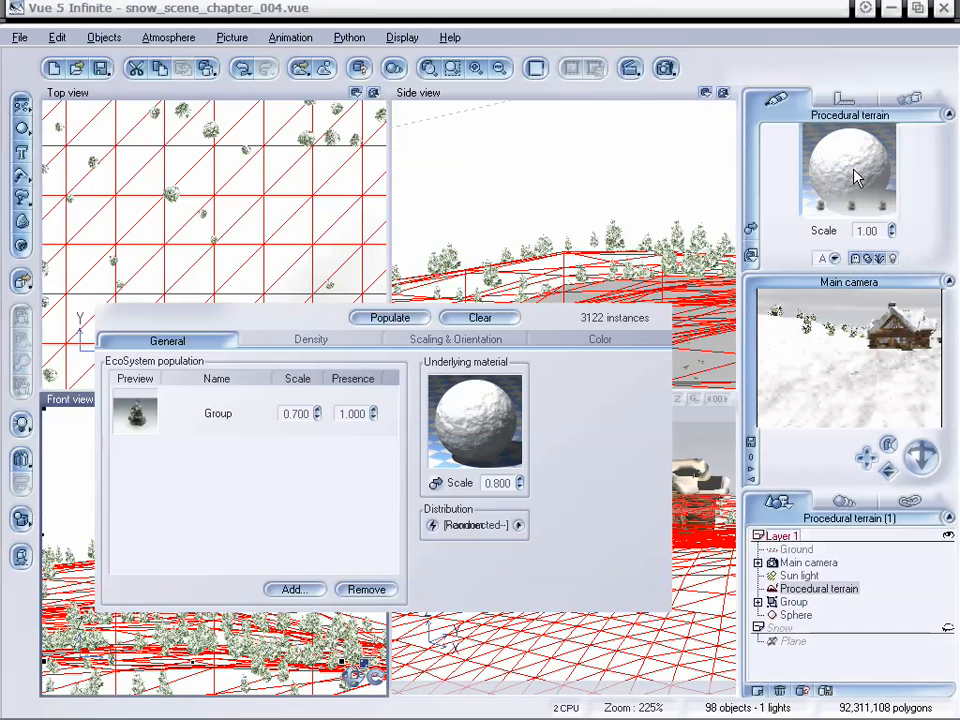
pyautogui.click(400, 322)
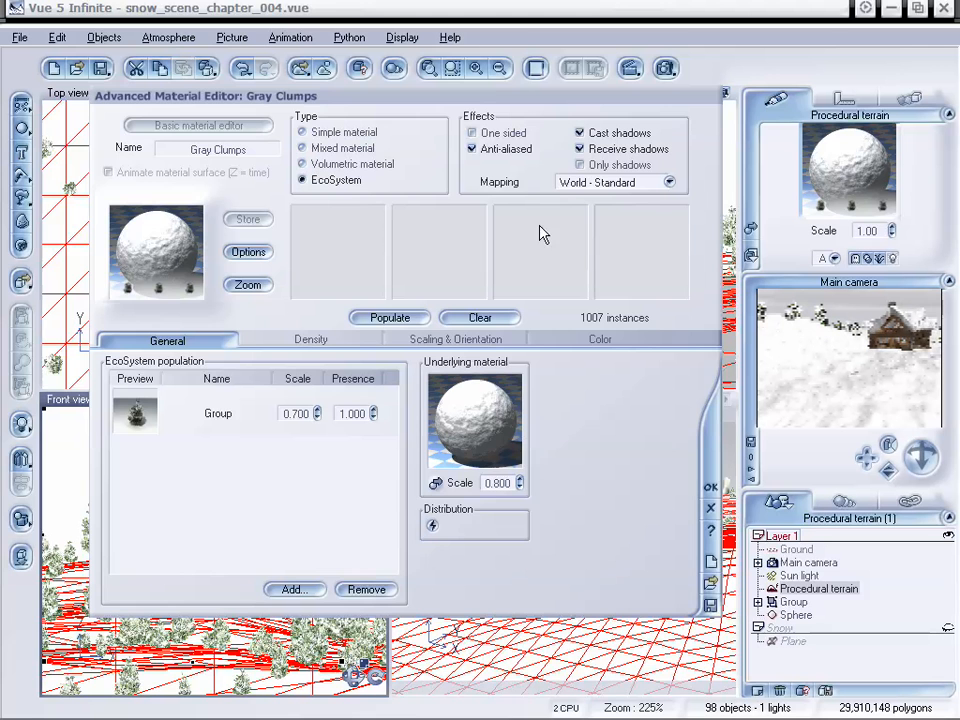
# Set the tree's population scale to 0.900 and repopulate the terrain.
pyautogui.moveTo(538, 101); pyautogui.dragTo(444, 378)
pyautogui.moveTo(445, 386); pyautogui.dragTo(539, 166)
pyautogui.click(316, 465)
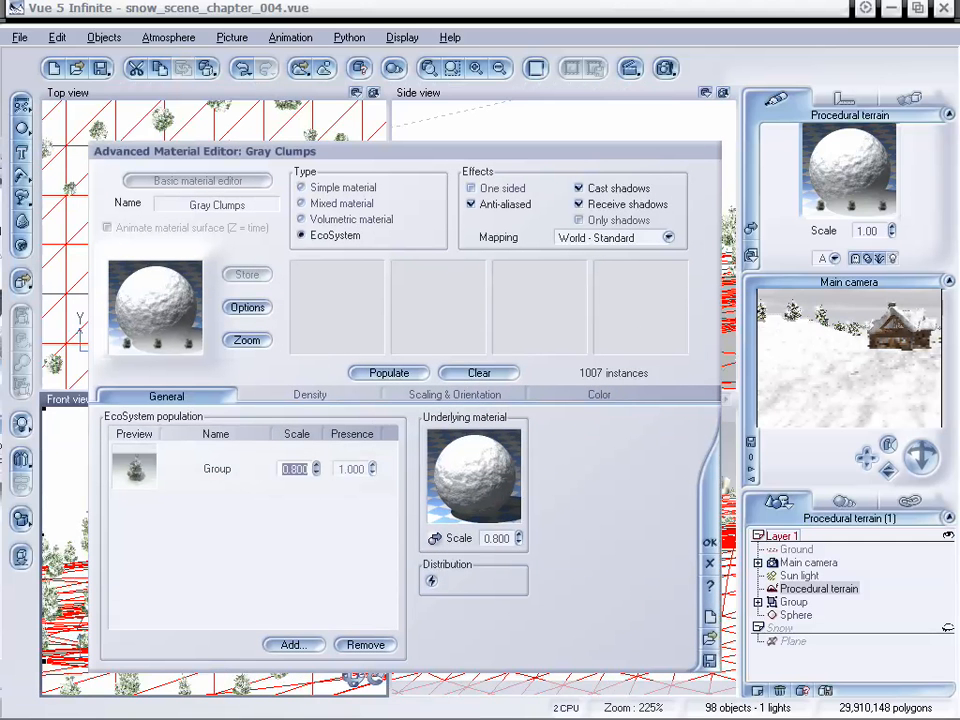
pyautogui.click(405, 376)
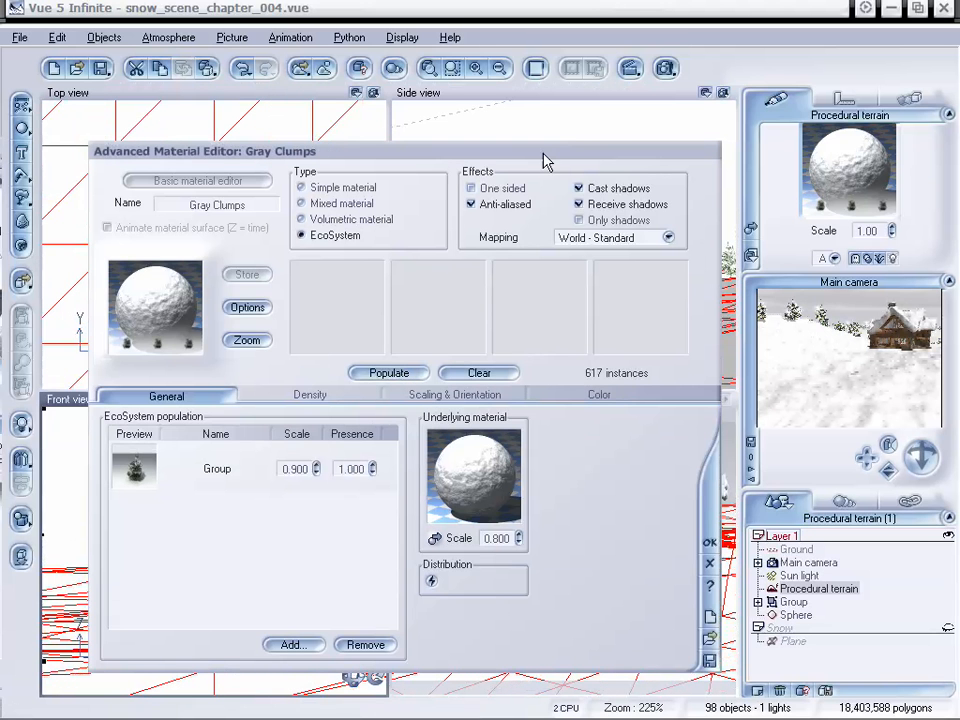
# Set the EcoSystem's overall density to 35% and repopulate the terrain.
pyautogui.moveTo(548, 162); pyautogui.dragTo(516, 117)
pyautogui.click(276, 350)
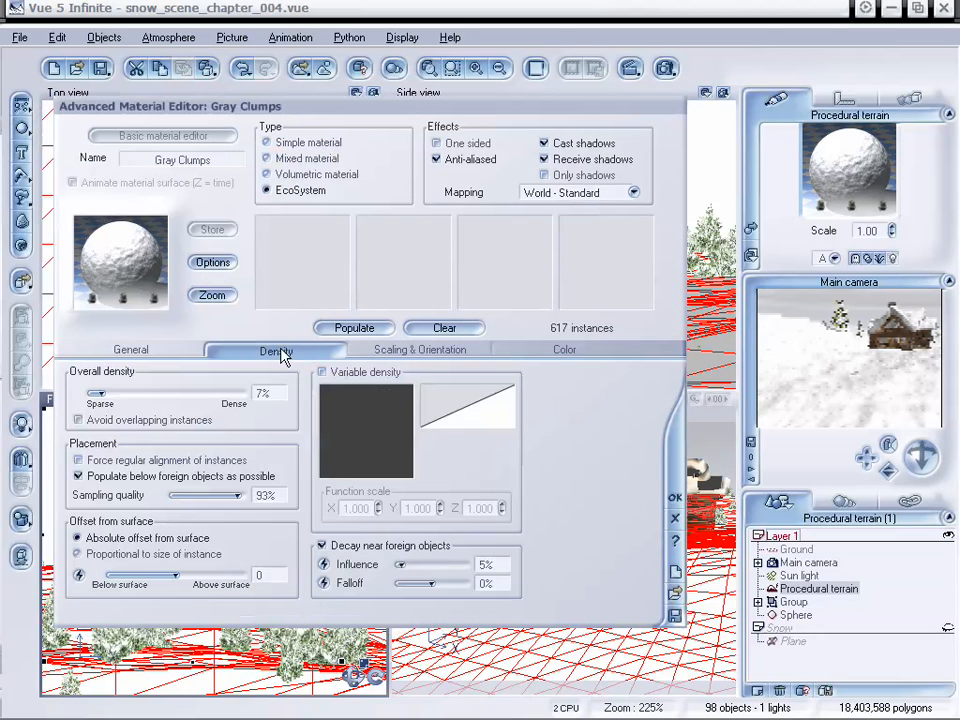
pyautogui.moveTo(103, 397); pyautogui.dragTo(140, 396)
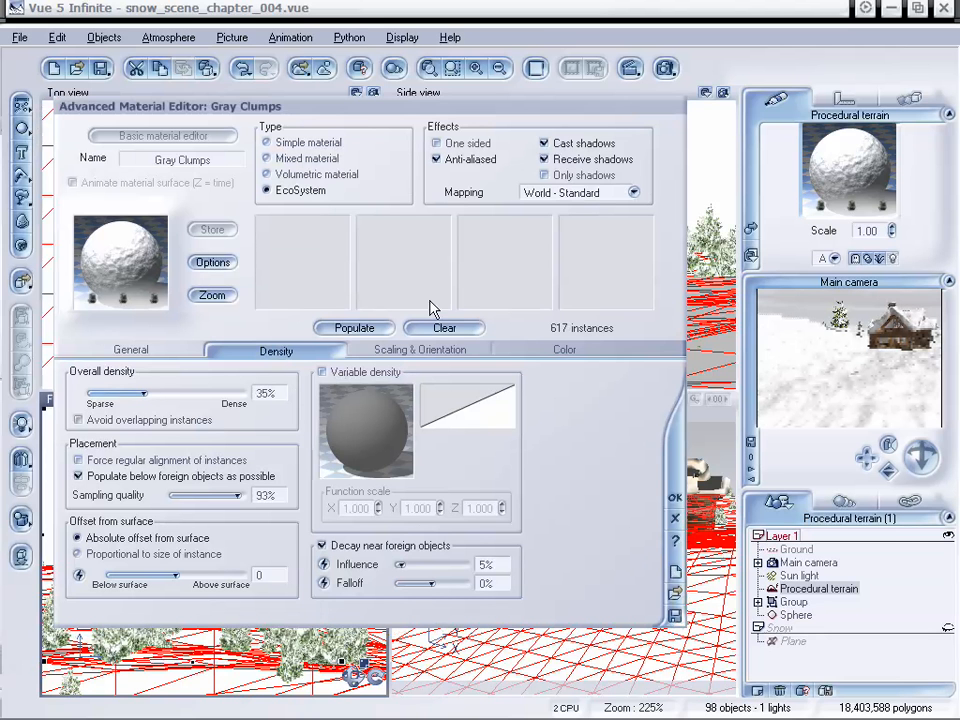
pyautogui.click(355, 328)
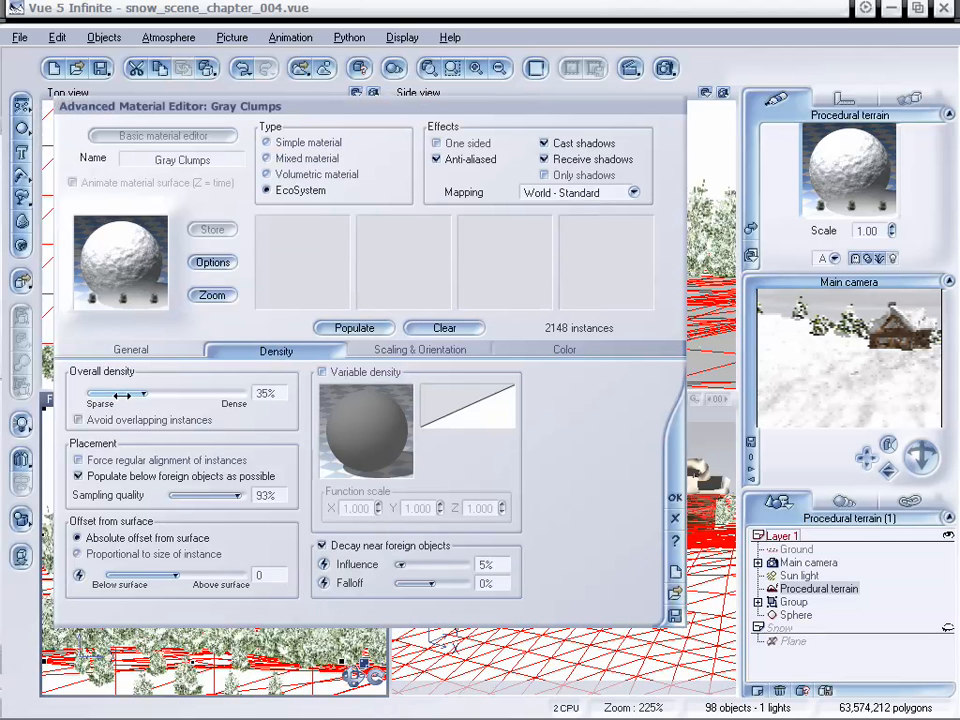
# Raise the EcoSystem's overall density to 72% and repopulate the terrain.
pyautogui.moveTo(144, 393); pyautogui.dragTo(199, 393)
pyautogui.click(322, 372)
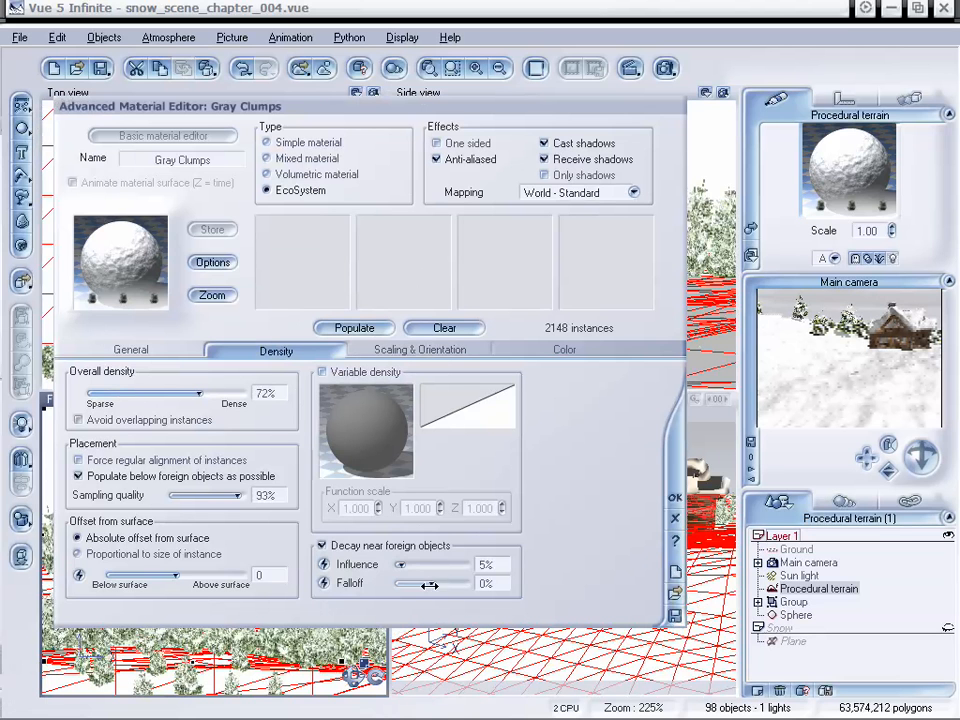
pyautogui.moveTo(484, 106); pyautogui.dragTo(411, 103)
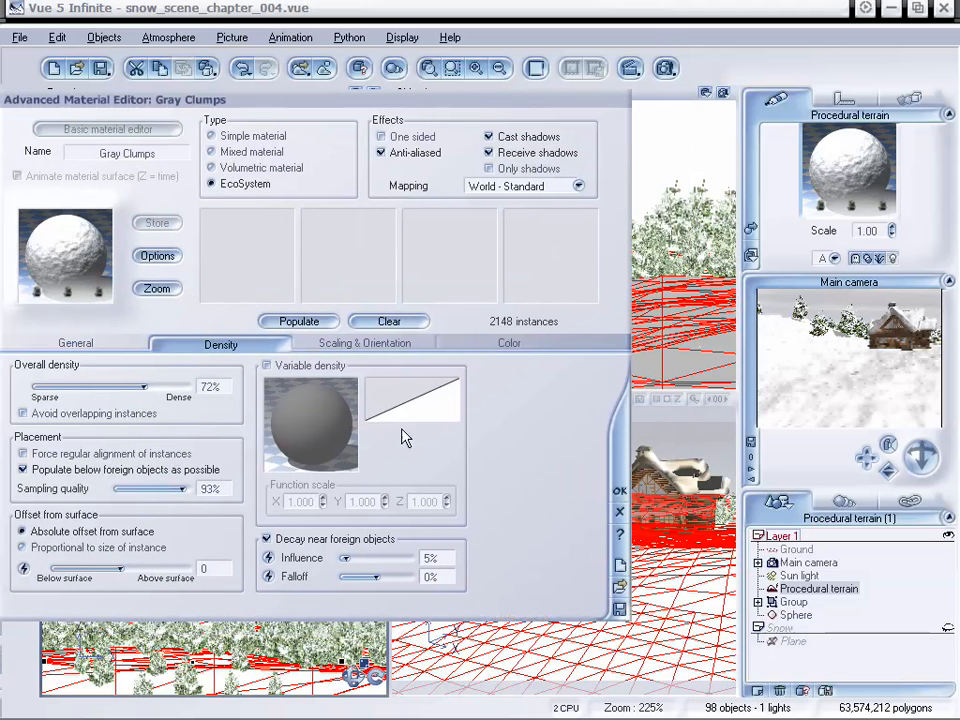
pyautogui.click(314, 321)
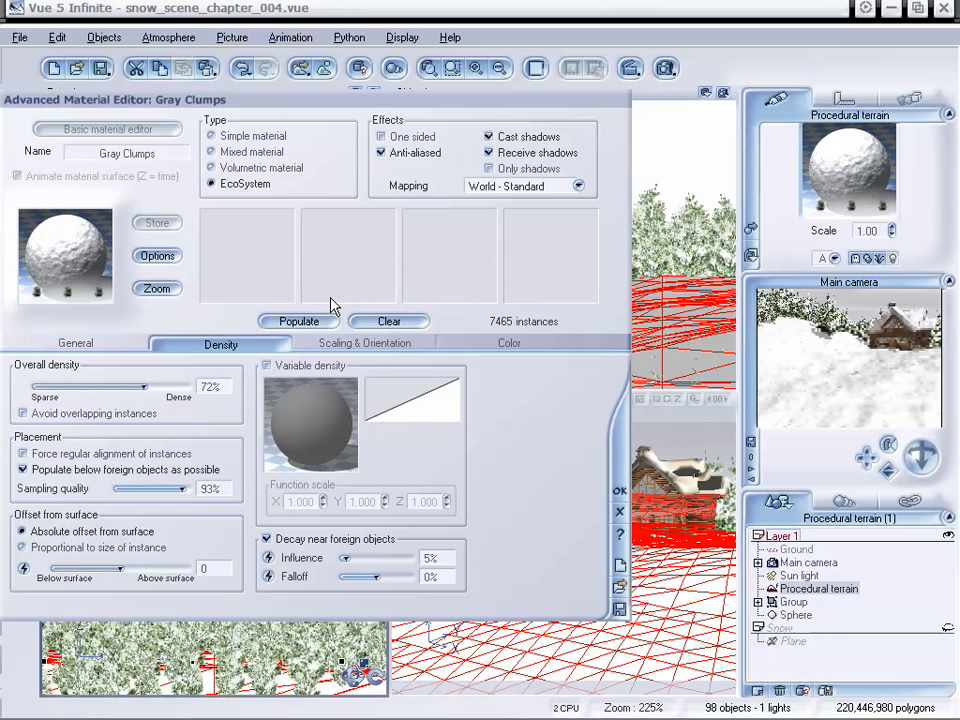
# Check the tree spacing around the house and camera, set the decay influence near foreign objects to 2% and repopulate the terrain.
pyautogui.moveTo(300, 110); pyautogui.dragTo(652, 230)
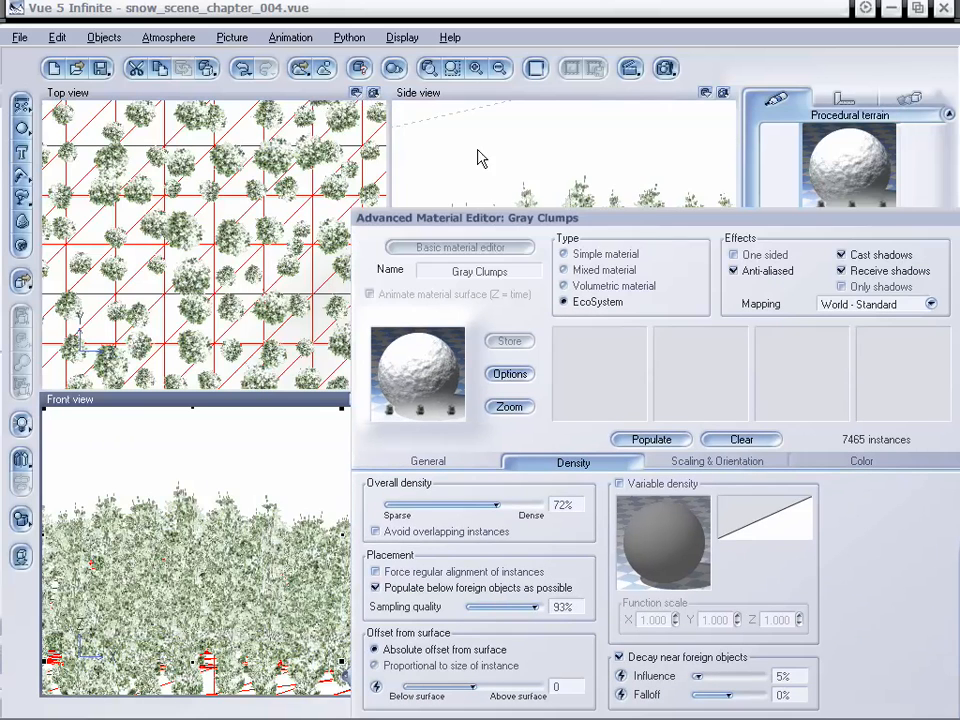
pyautogui.click(499, 68)
pyautogui.click(499, 70)
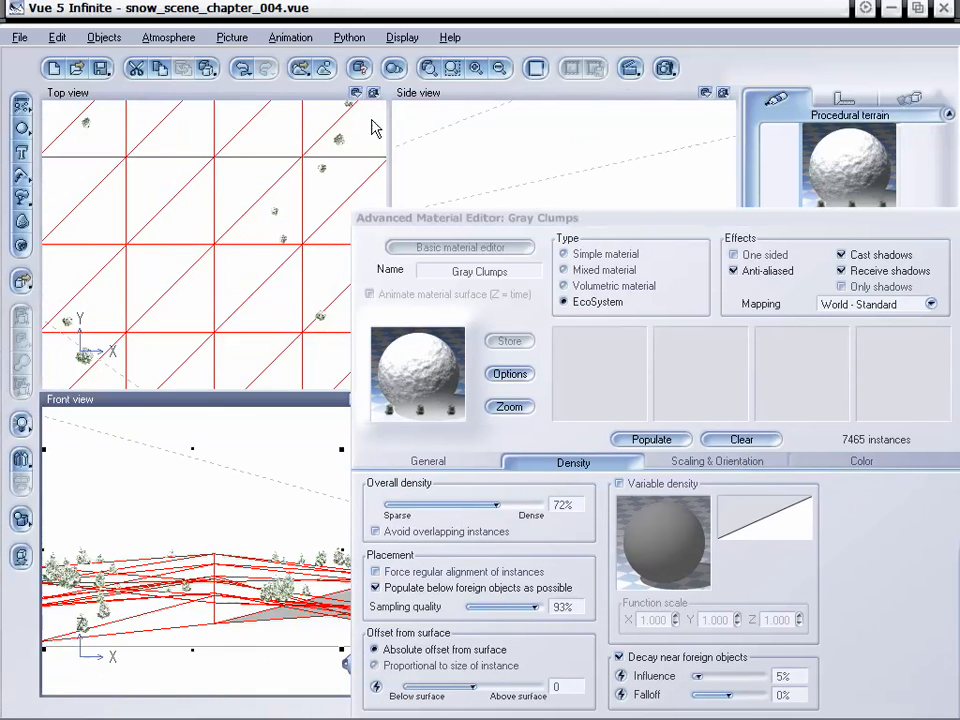
pyautogui.moveTo(262, 232); pyautogui.dragTo(107, 114, button='right')
pyautogui.moveTo(186, 268); pyautogui.dragTo(17, 141, button='right')
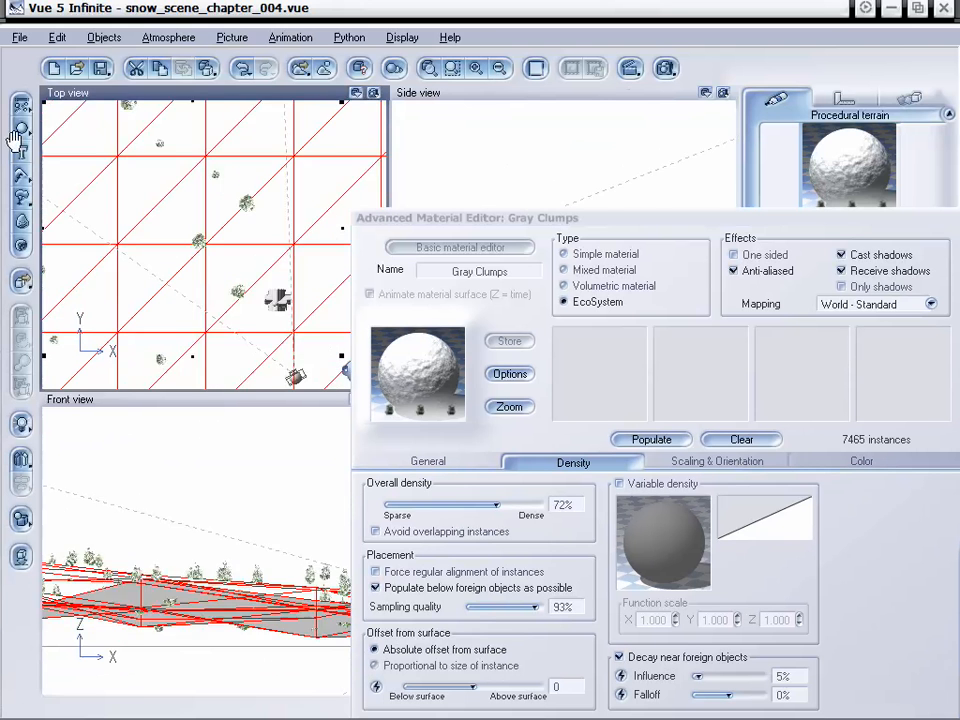
pyautogui.moveTo(246, 292); pyautogui.dragTo(250, 248, button='right')
pyautogui.scroll(-4, 262, 258)
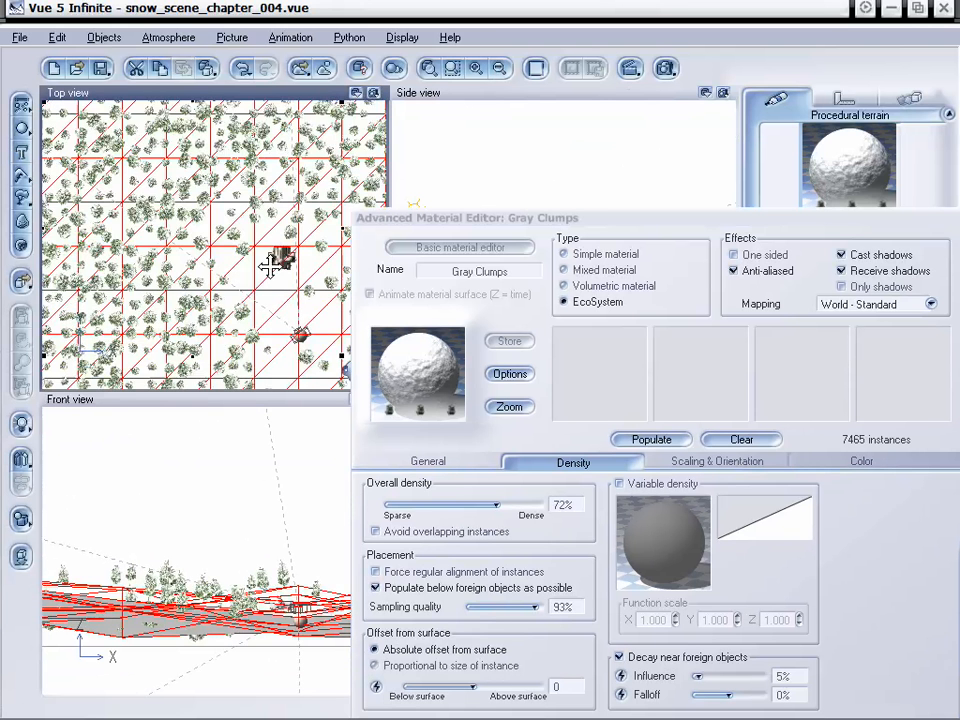
pyautogui.scroll(4, 264, 260)
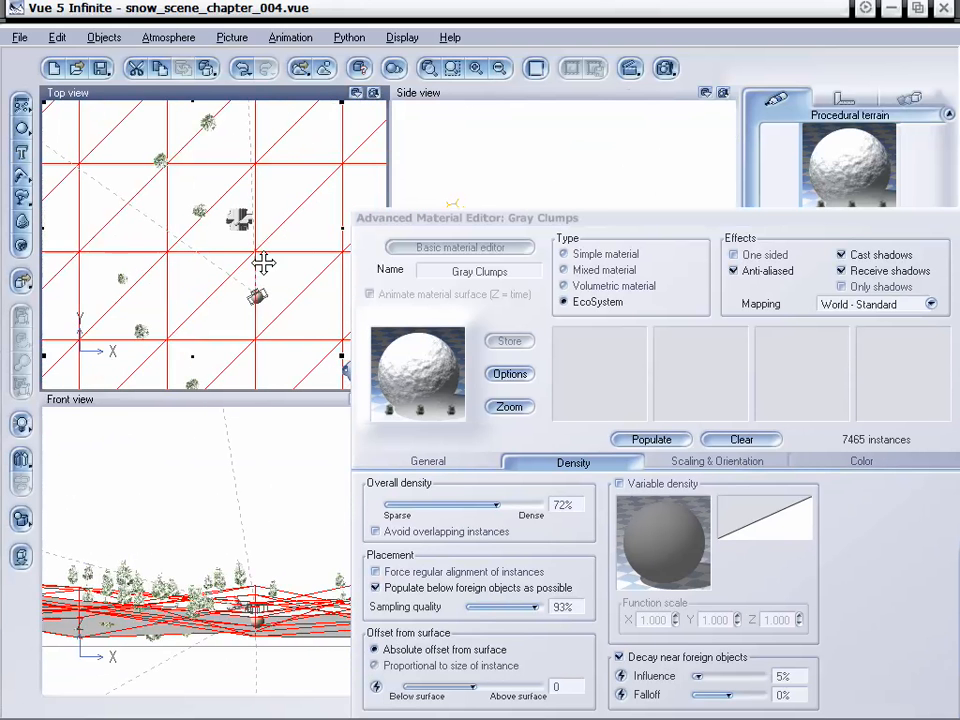
pyautogui.scroll(-2, 263, 262)
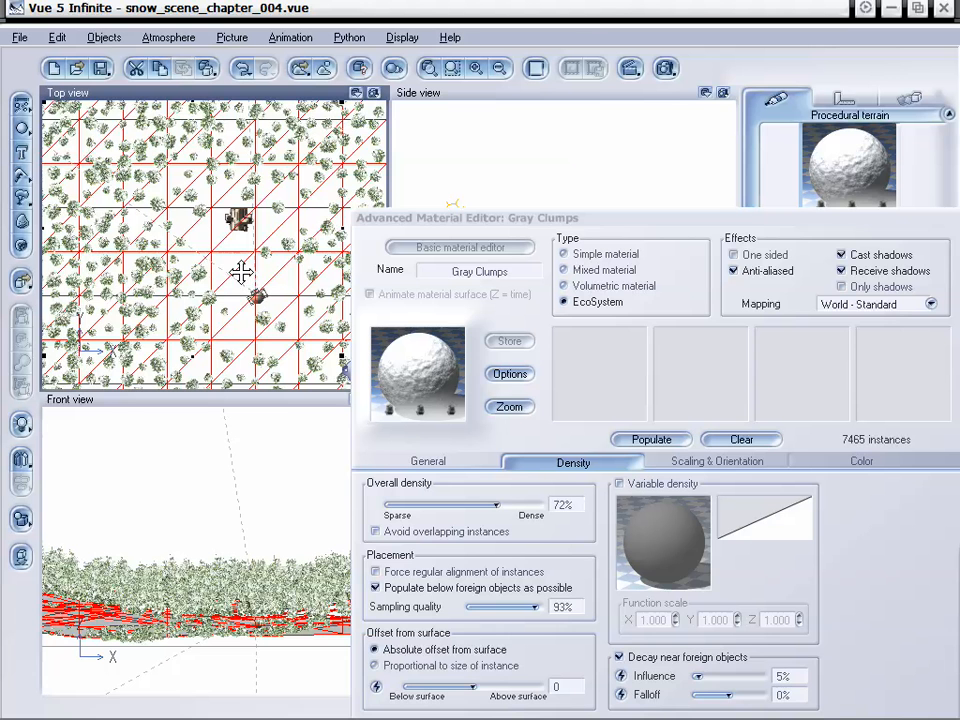
pyautogui.moveTo(438, 227); pyautogui.dragTo(351, 152)
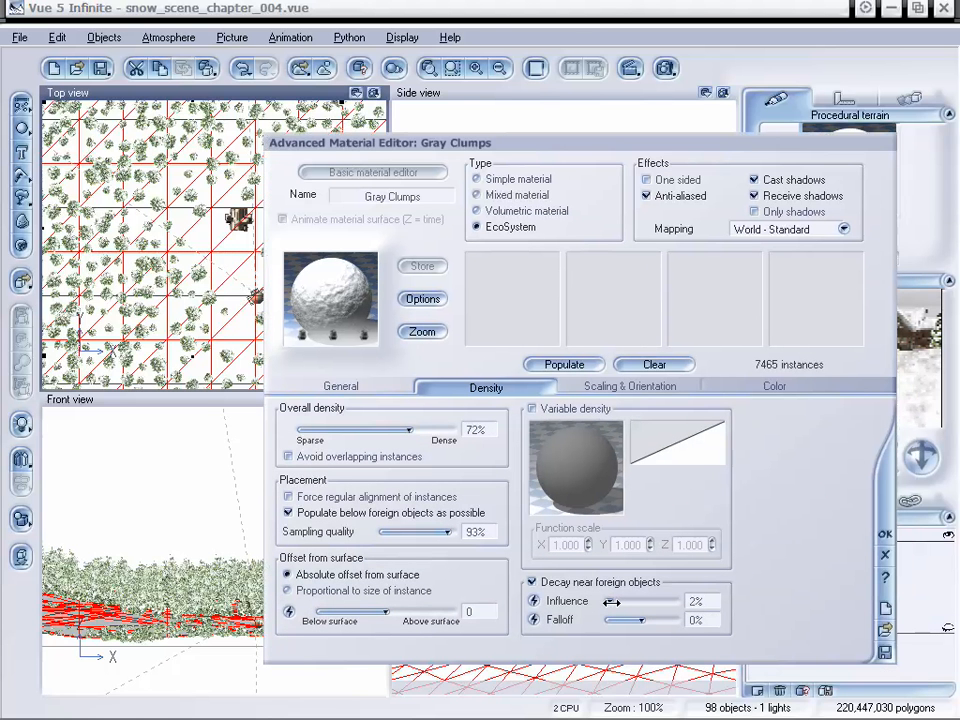
pyautogui.click(580, 364)
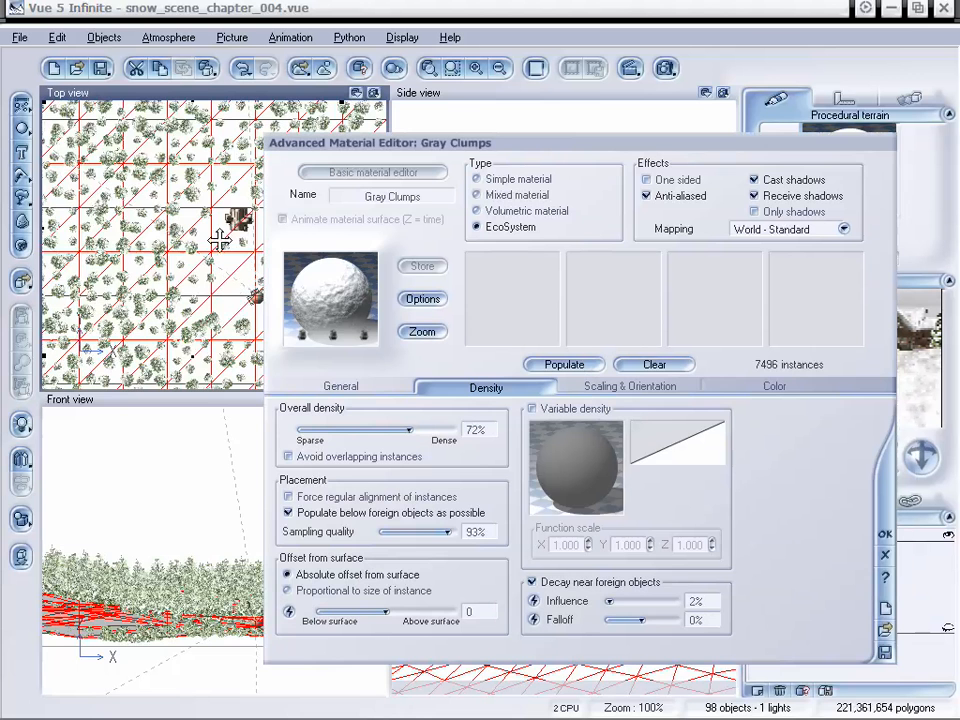
# Raise the main camera to look down over the house, close the material editor and deselect the terrain.
pyautogui.moveTo(514, 166); pyautogui.dragTo(177, 138)
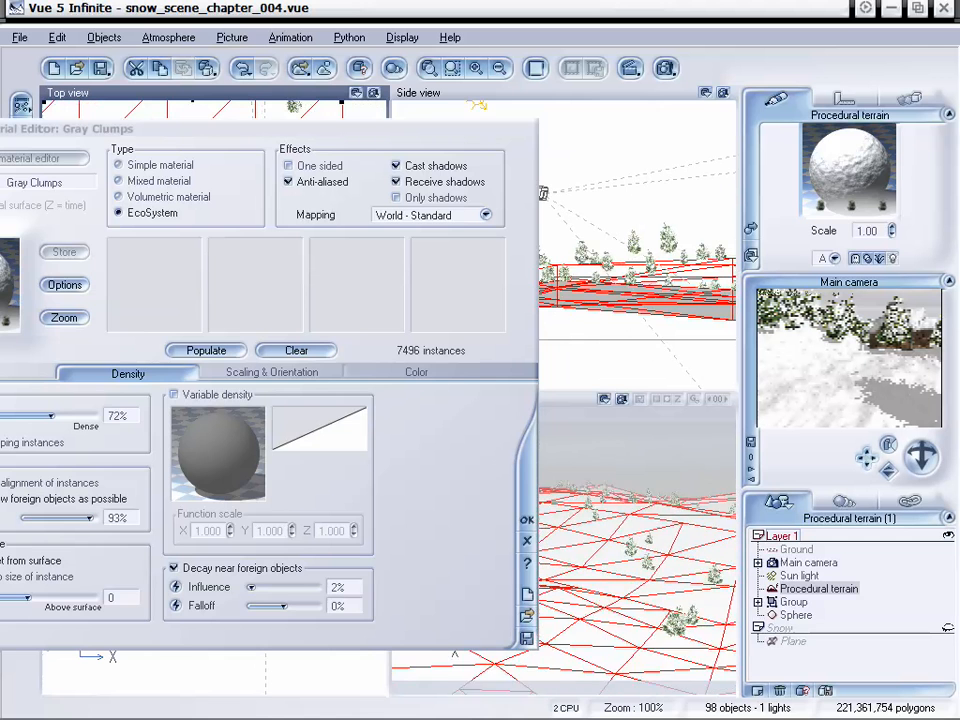
pyautogui.click(859, 677)
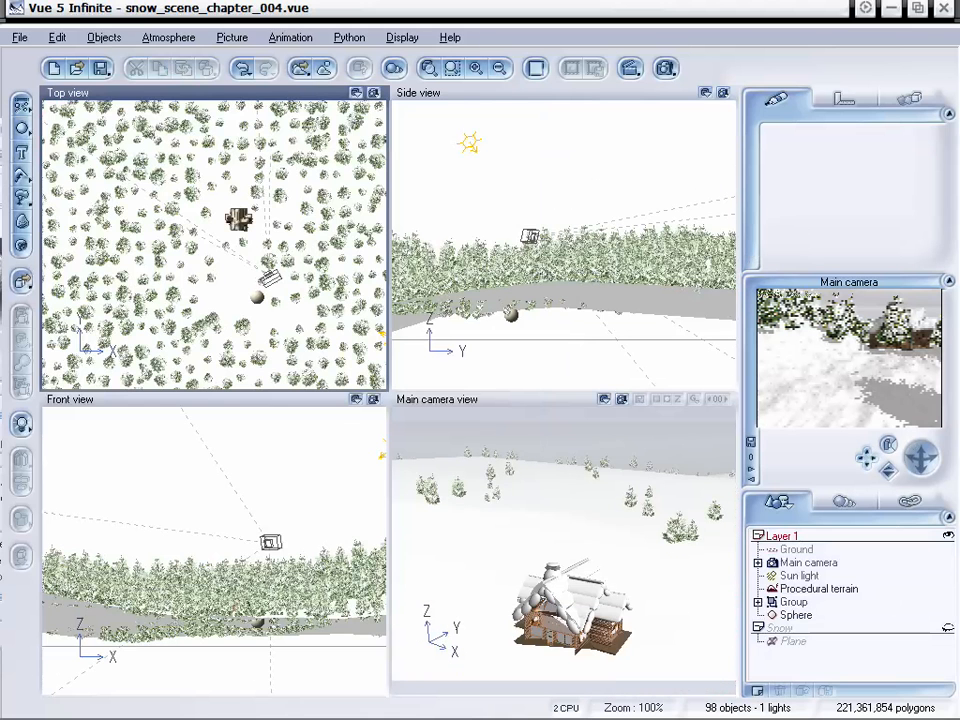
# Lower the main camera behind the sphere, set the terrain EcoSystem's decay influence near foreign objects to 4% and repopulate it.
pyautogui.moveTo(866, 457); pyautogui.dragTo(870, 455)
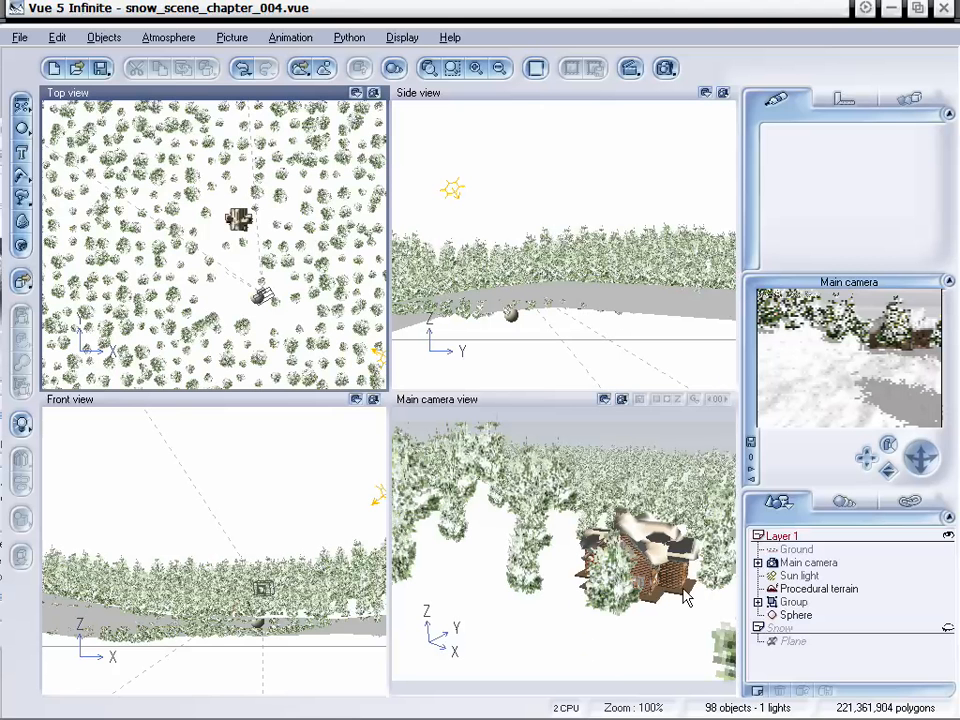
pyautogui.click(815, 589)
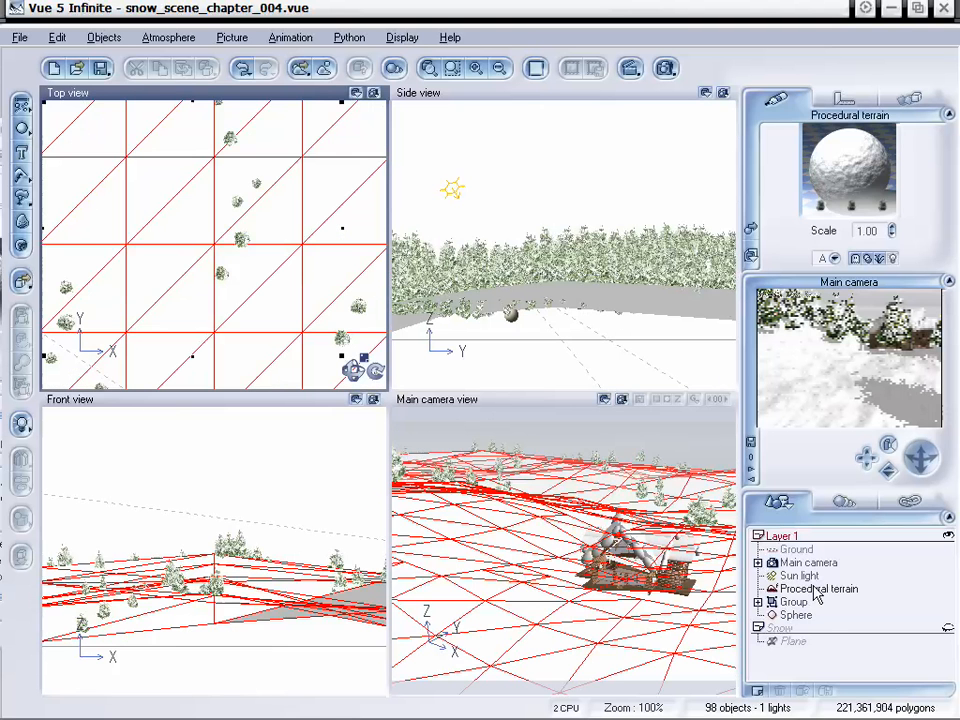
pyautogui.doubleClick(852, 180)
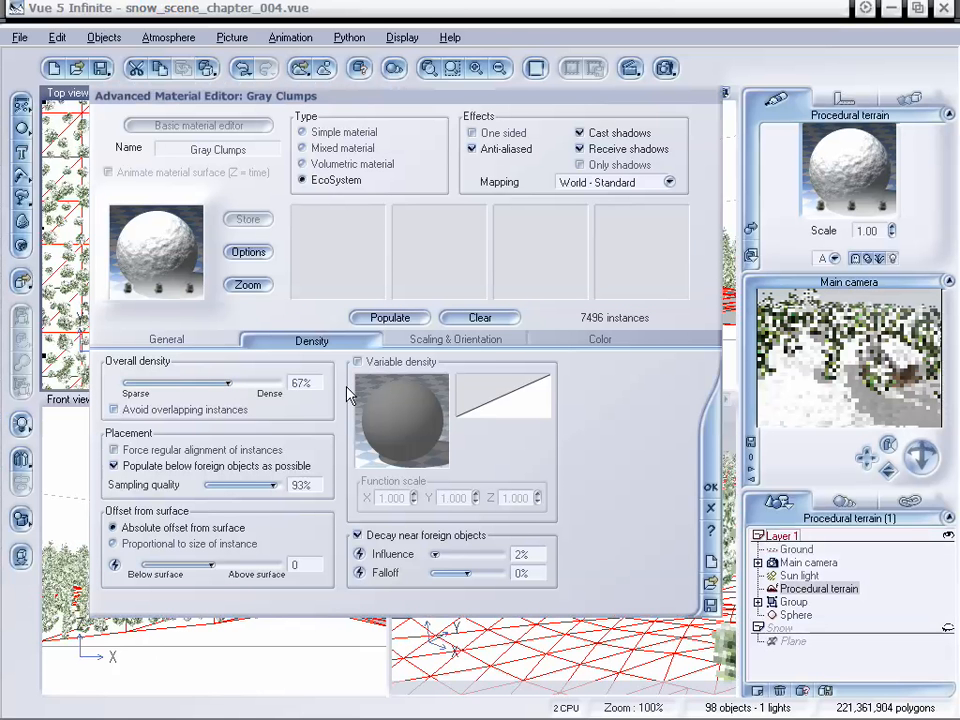
pyautogui.moveTo(434, 555); pyautogui.dragTo(440, 557)
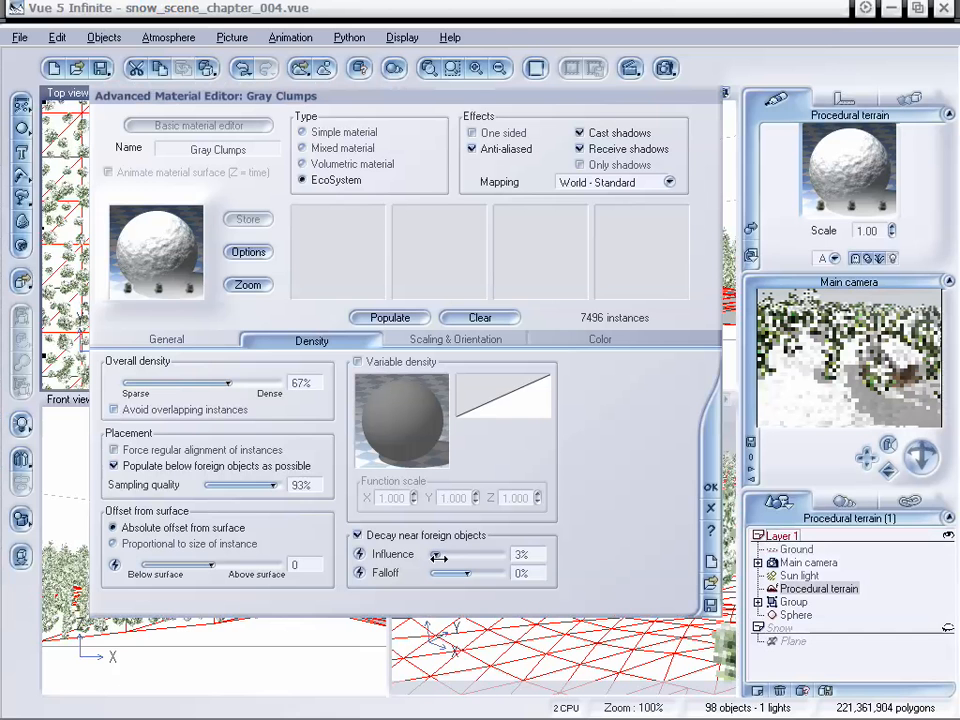
pyautogui.moveTo(439, 557); pyautogui.dragTo(441, 557)
pyautogui.doubleClick(527, 558)
pyautogui.write('4')
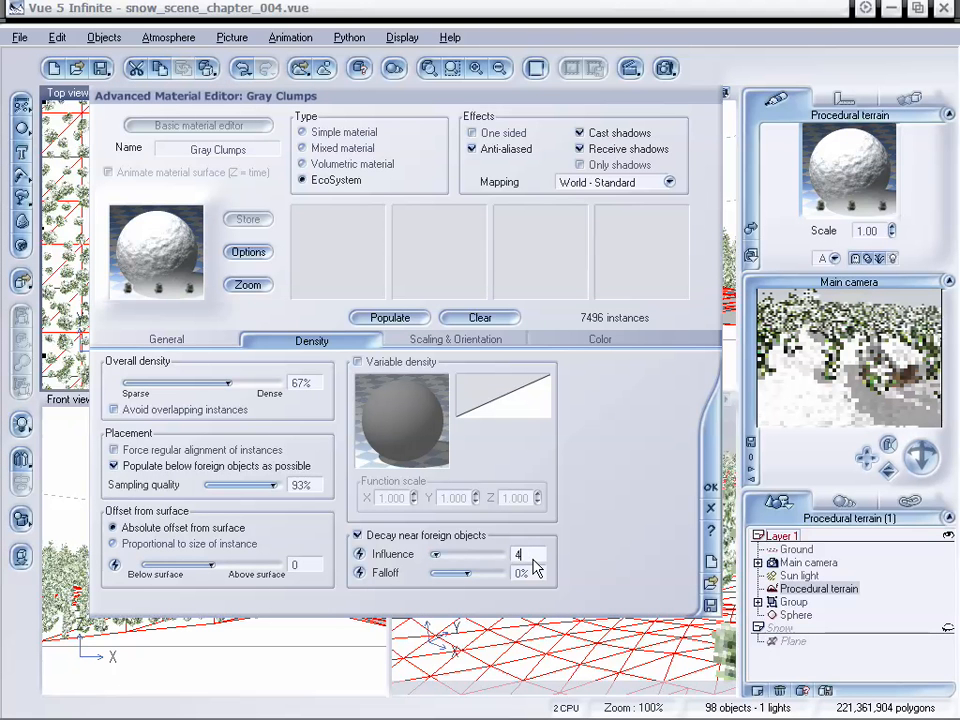
pyautogui.press('Tab')
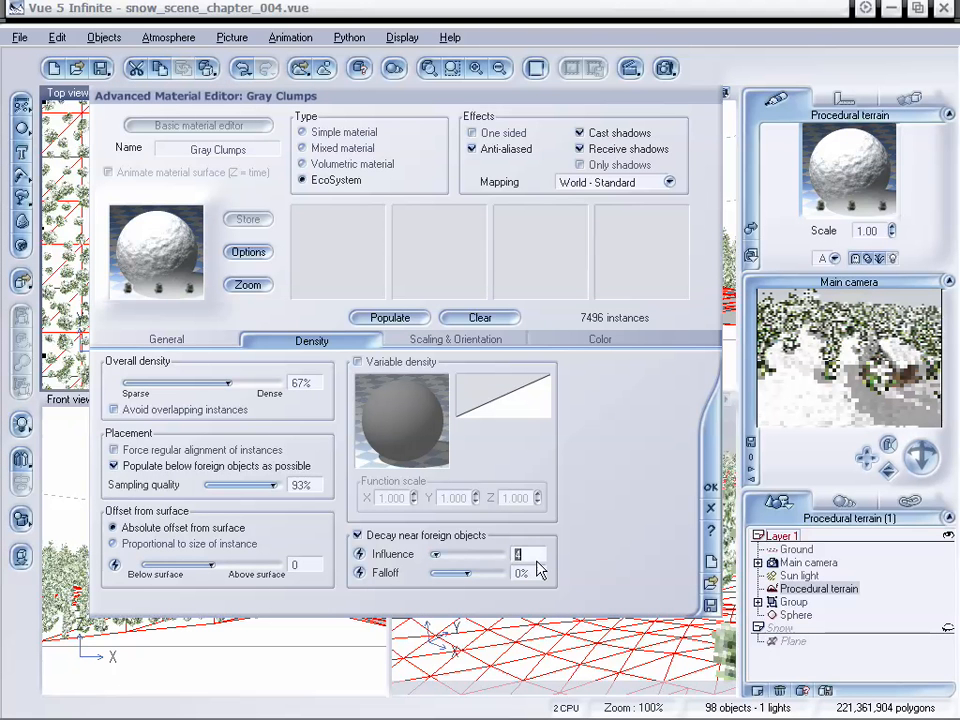
pyautogui.click(410, 317)
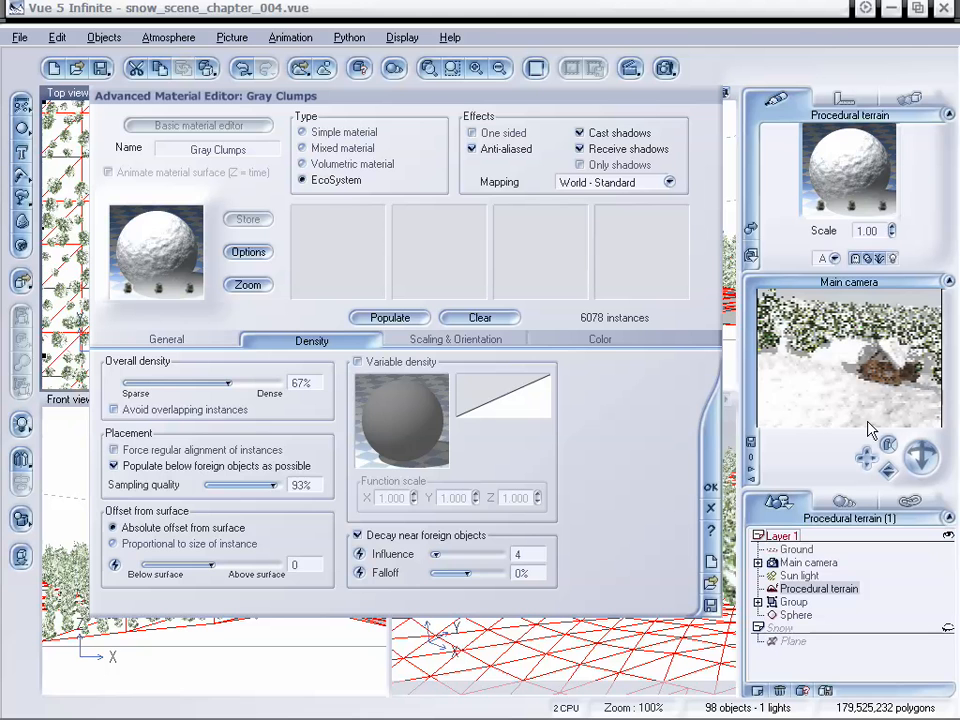
# Add the Tree_Snow object from Personal Objects to the EcoSystem population at scale 0.8 and repopulate the terrain.
pyautogui.click(163, 338)
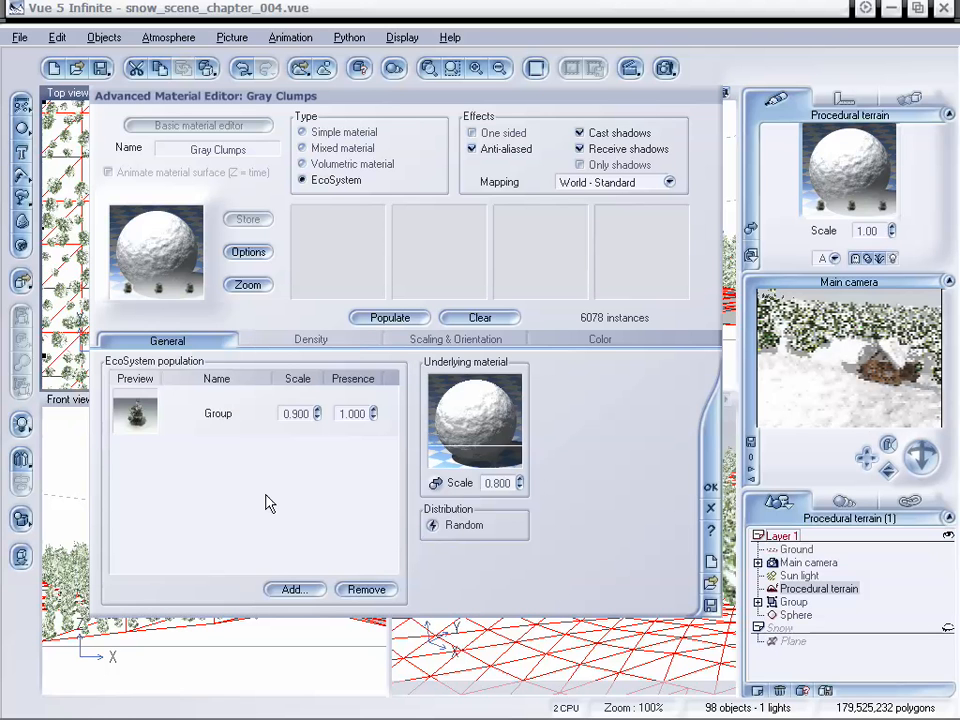
pyautogui.click(305, 598)
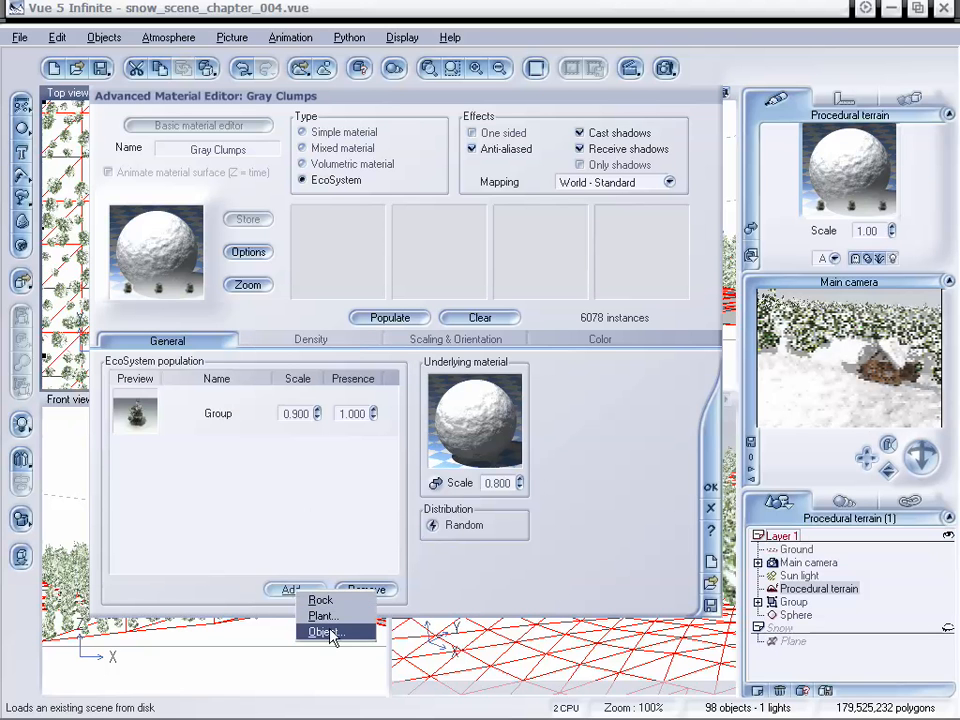
pyautogui.click(330, 633)
pyautogui.click(425, 378)
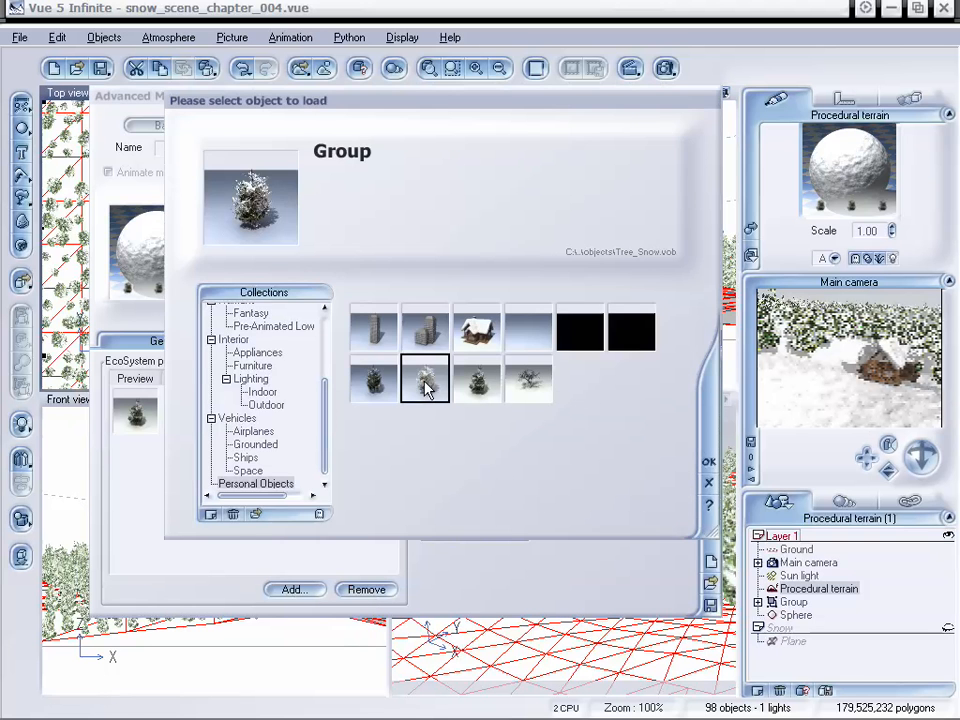
pyautogui.click(709, 464)
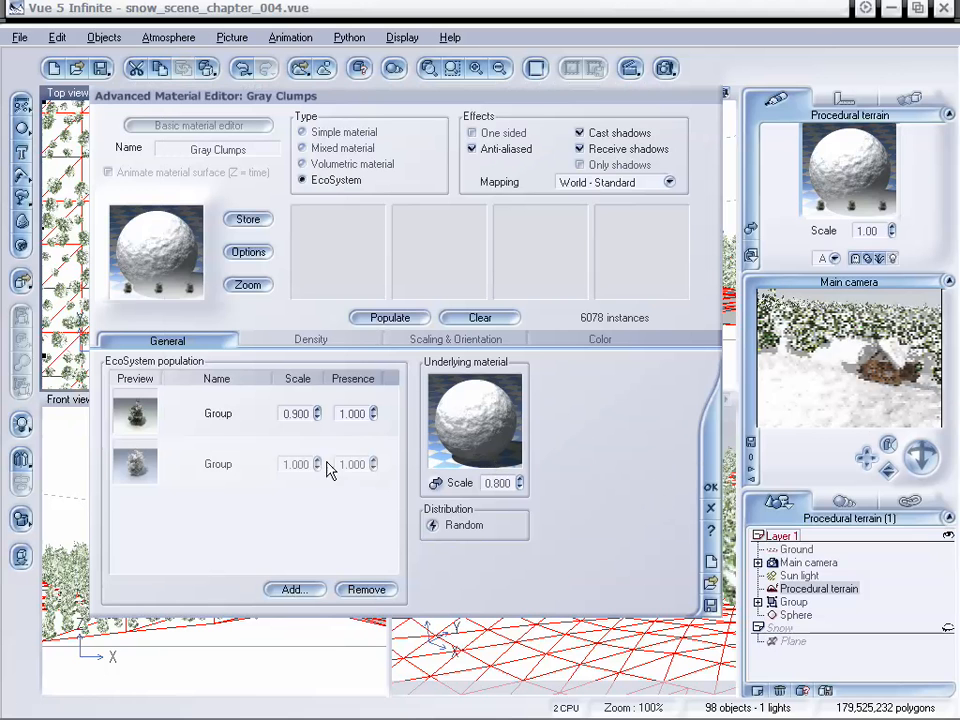
pyautogui.doubleClick(300, 464)
pyautogui.click(404, 319)
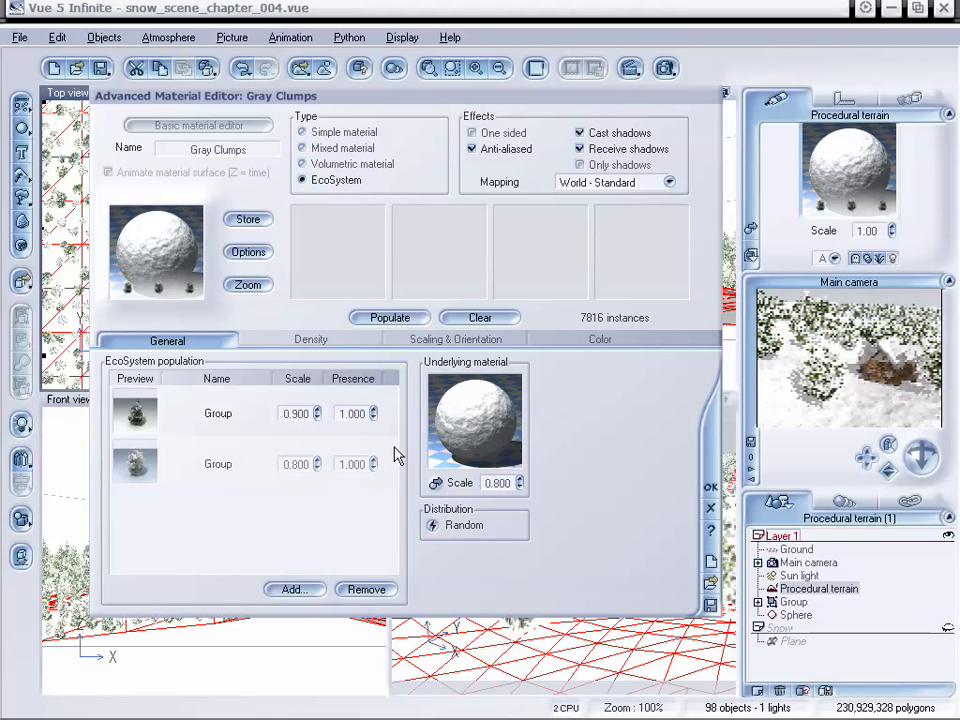
# Review the EcoSystem's density and population settings, save the scene and accept the terrain material.
pyautogui.click(311, 341)
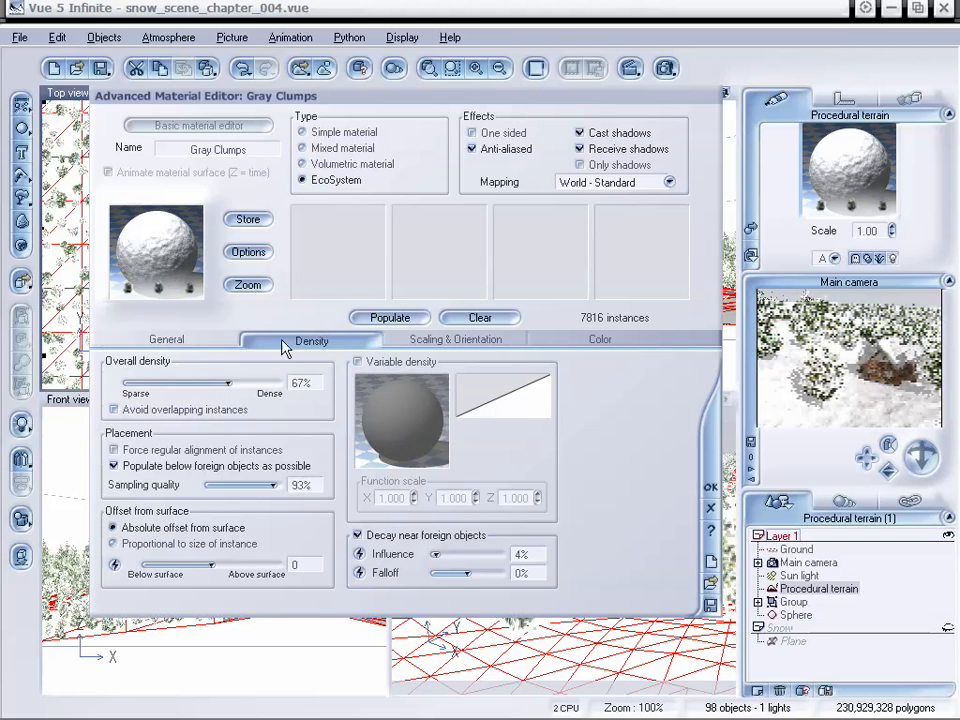
pyautogui.click(193, 341)
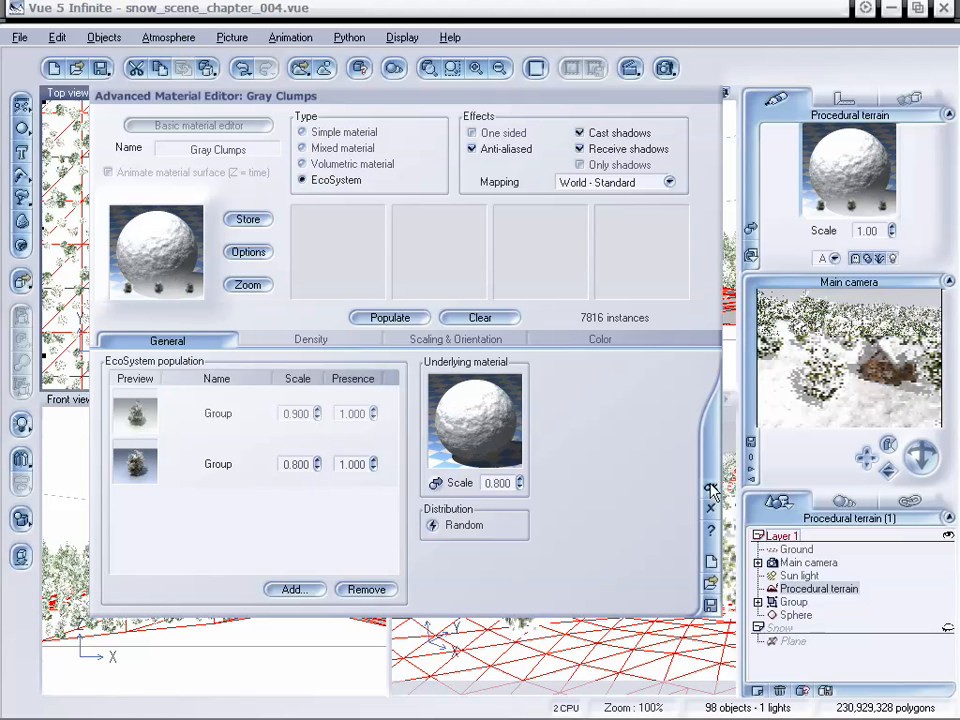
pyautogui.click(100, 68)
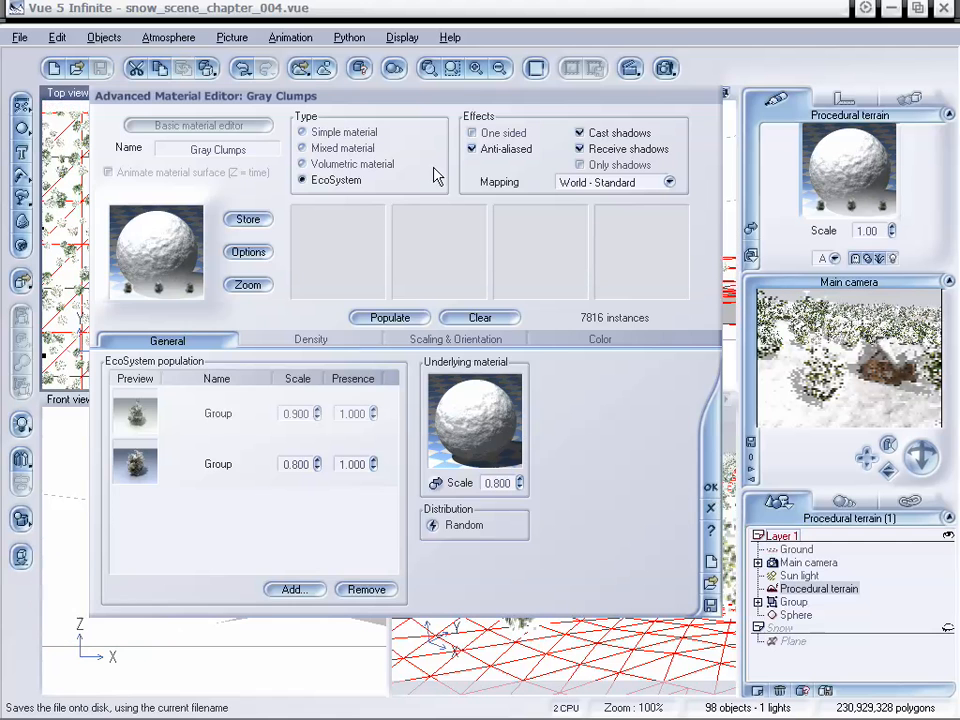
pyautogui.click(712, 489)
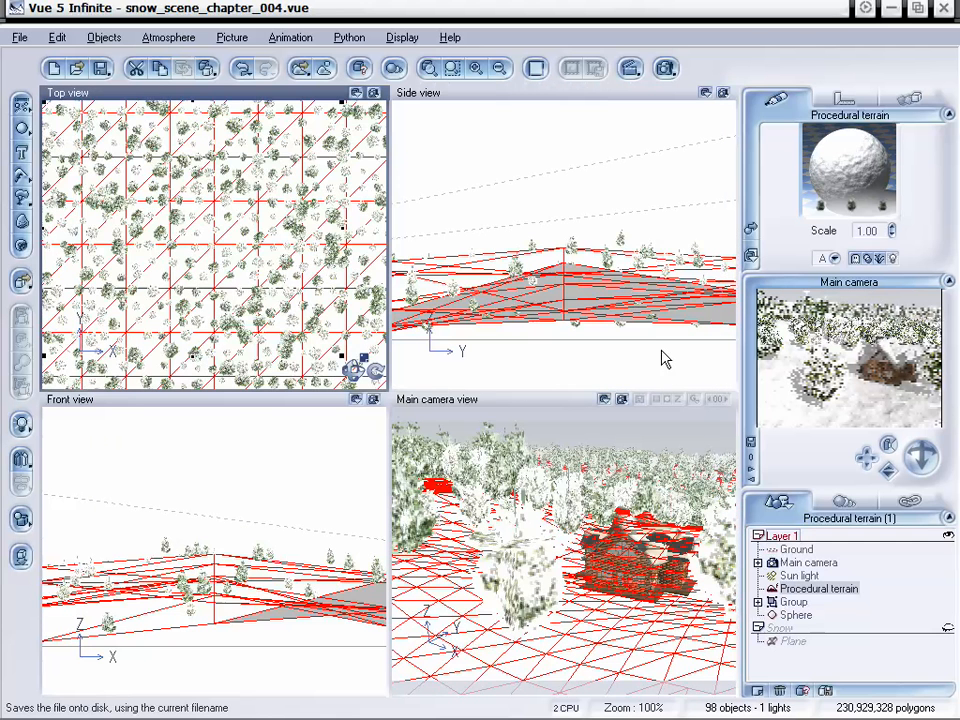
# Make the snow plane renderable again, show the Snow layer and check the falling snow in the camera preview.
pyautogui.click(794, 645)
pyautogui.rightClick(794, 645)
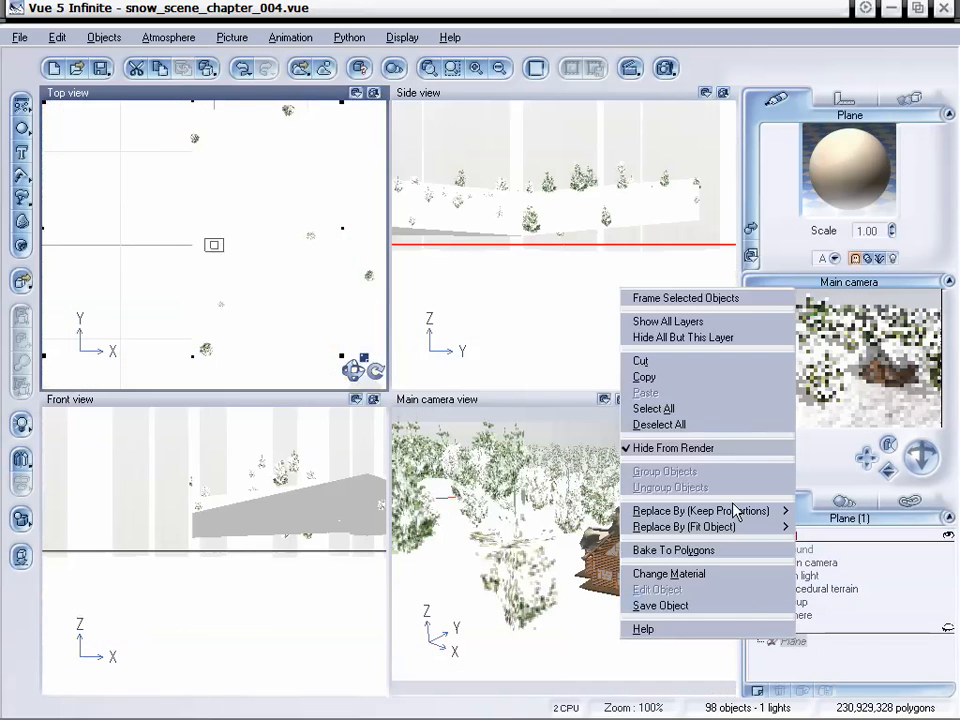
pyautogui.click(708, 449)
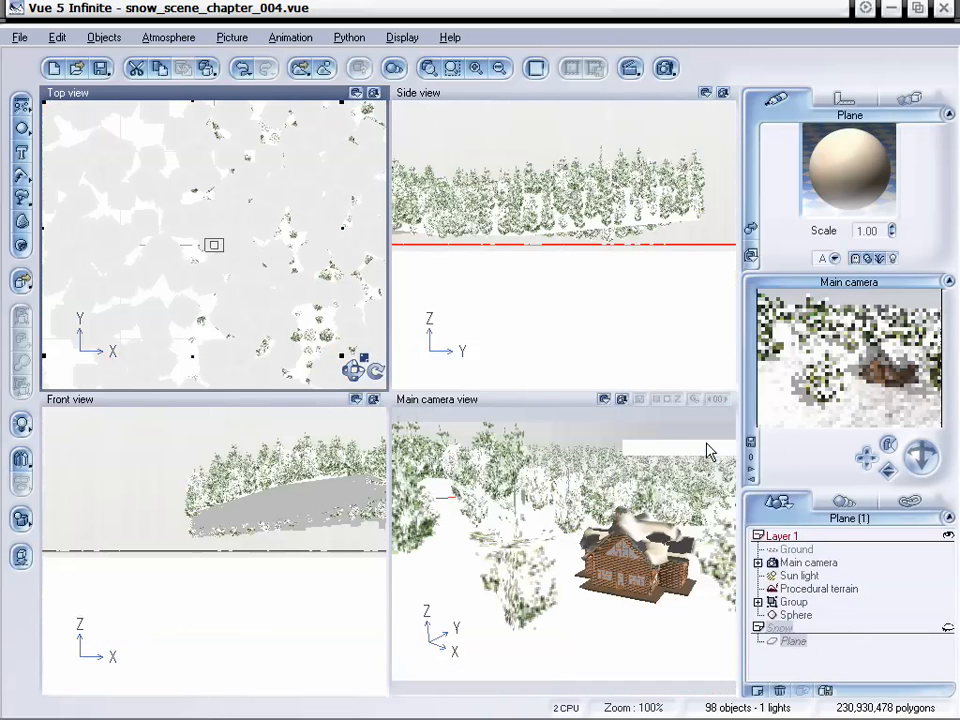
pyautogui.click(948, 630)
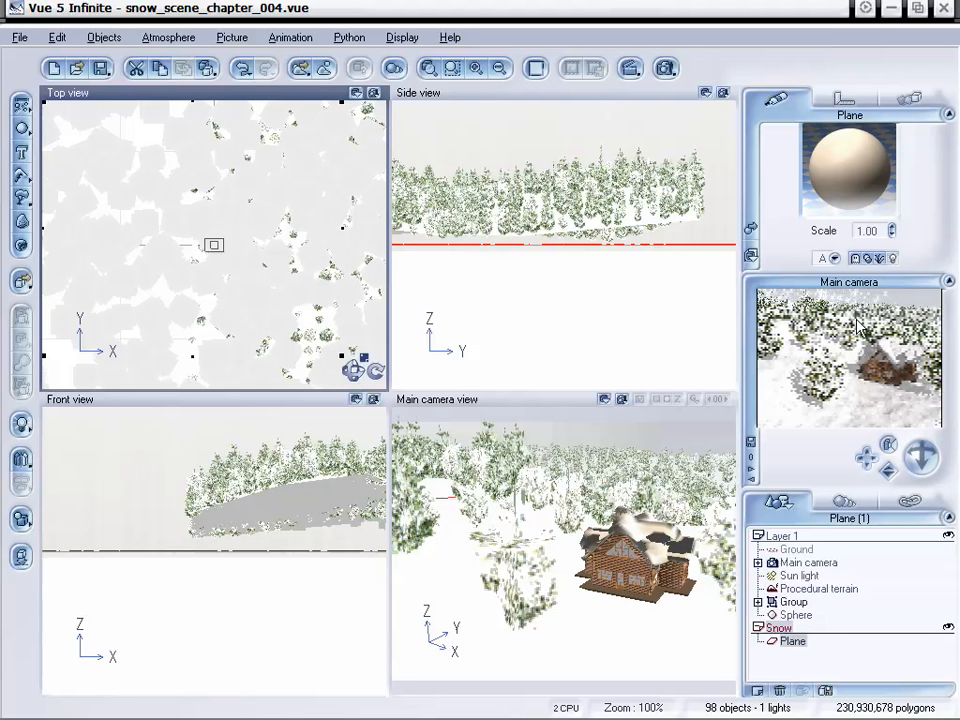
pyautogui.rightClick(845, 405)
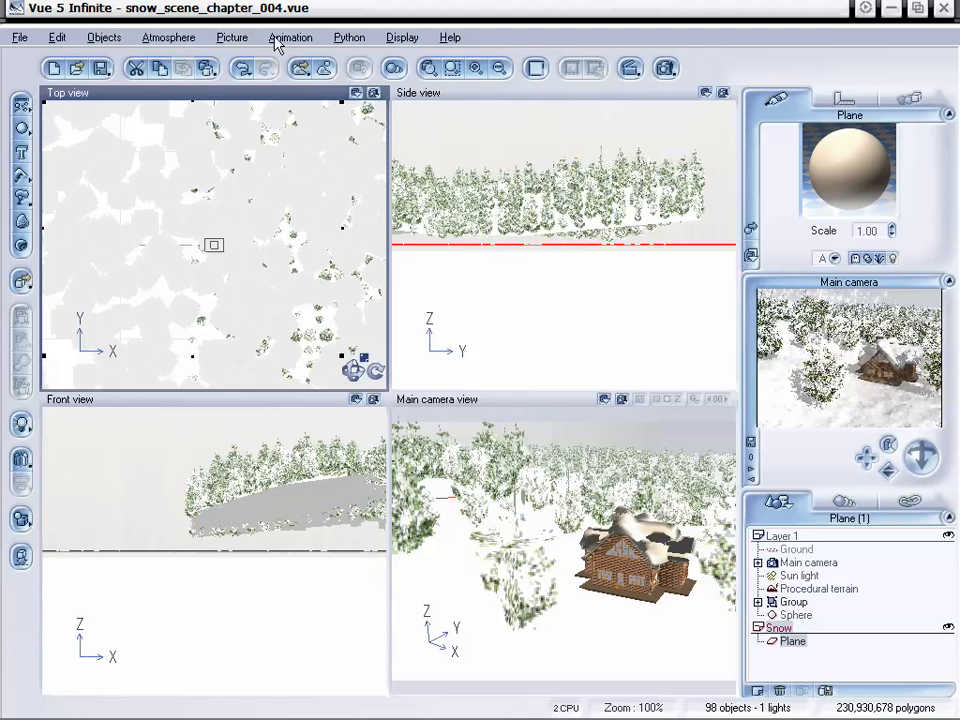
# Examine the atmosphere's fog and haze settings and its available lighting models without changing them.
pyautogui.click(168, 37)
pyautogui.click(185, 94)
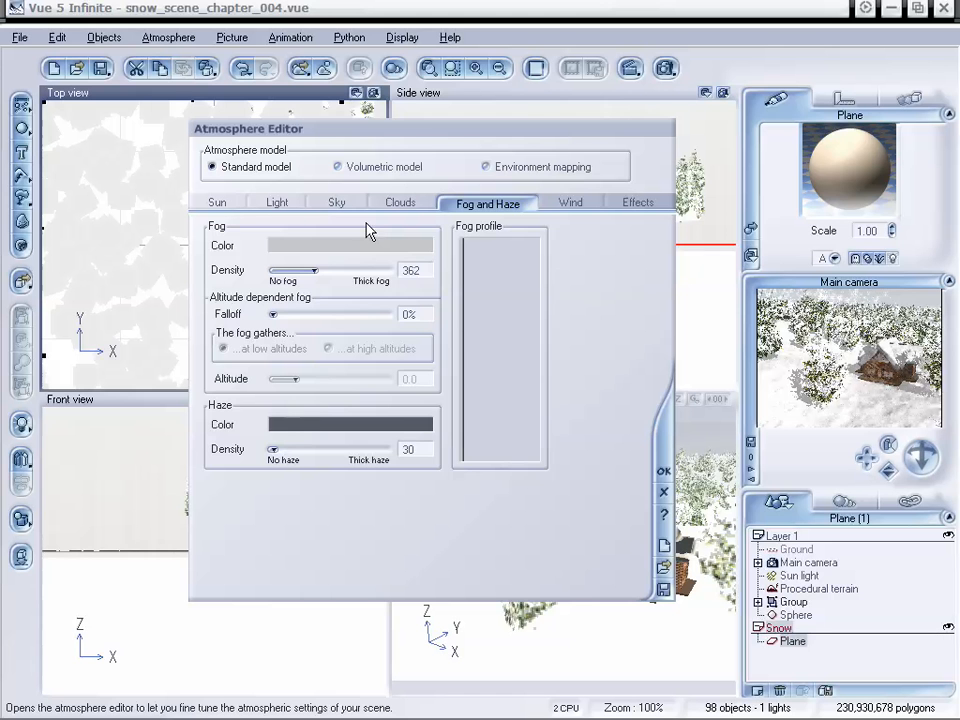
pyautogui.click(278, 203)
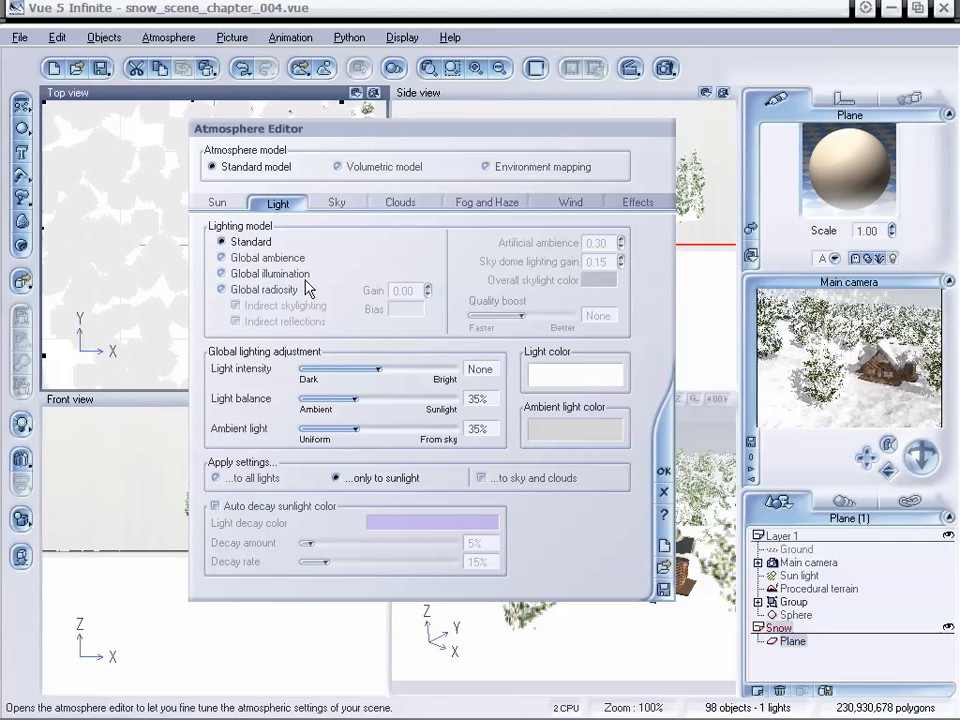
pyautogui.click(666, 498)
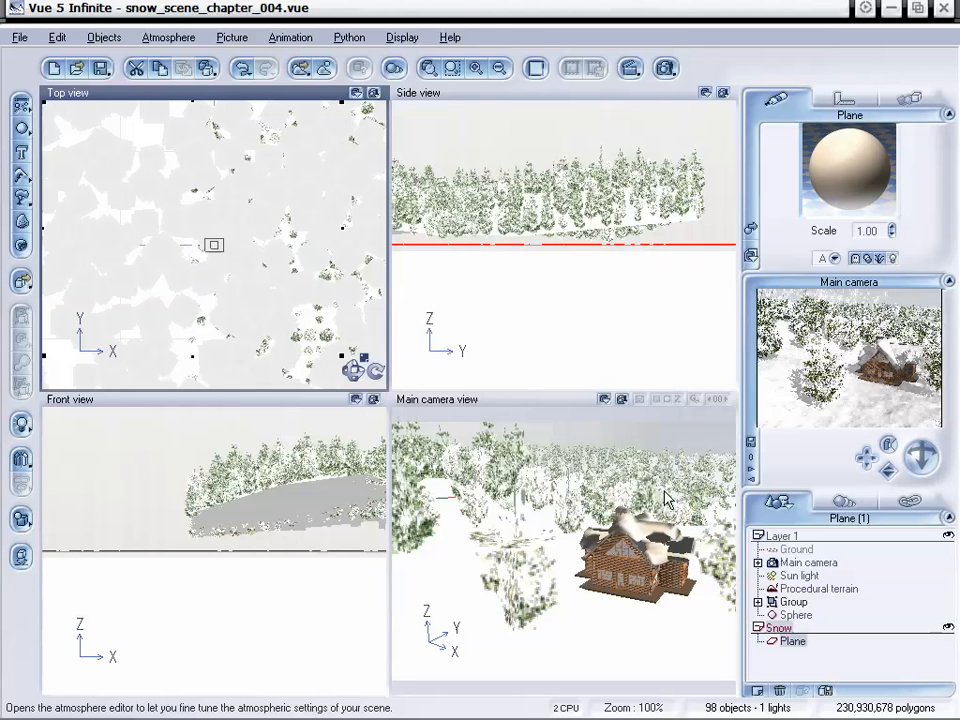
# Check the motion blur length in the main camera's advanced options and leave them unchanged.
pyautogui.click(786, 562)
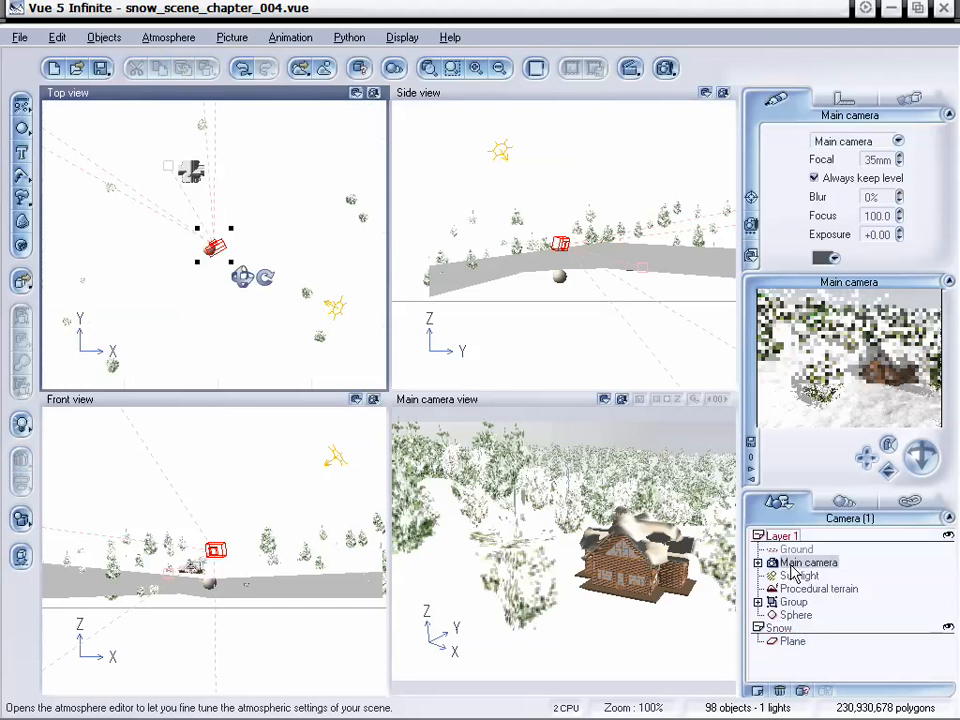
pyautogui.doubleClick(796, 566)
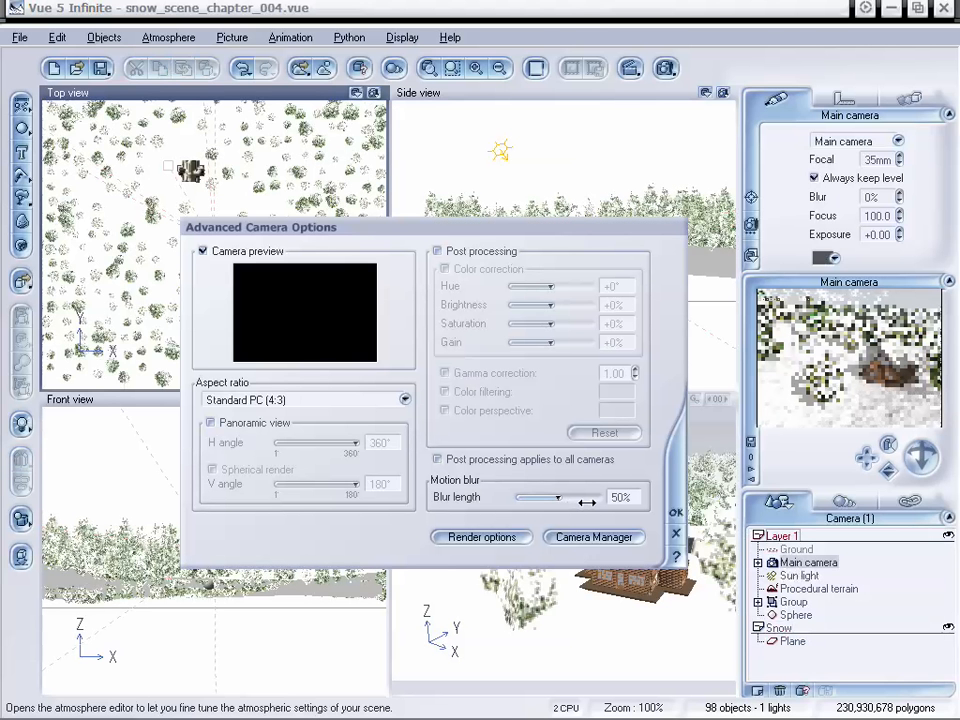
pyautogui.click(679, 533)
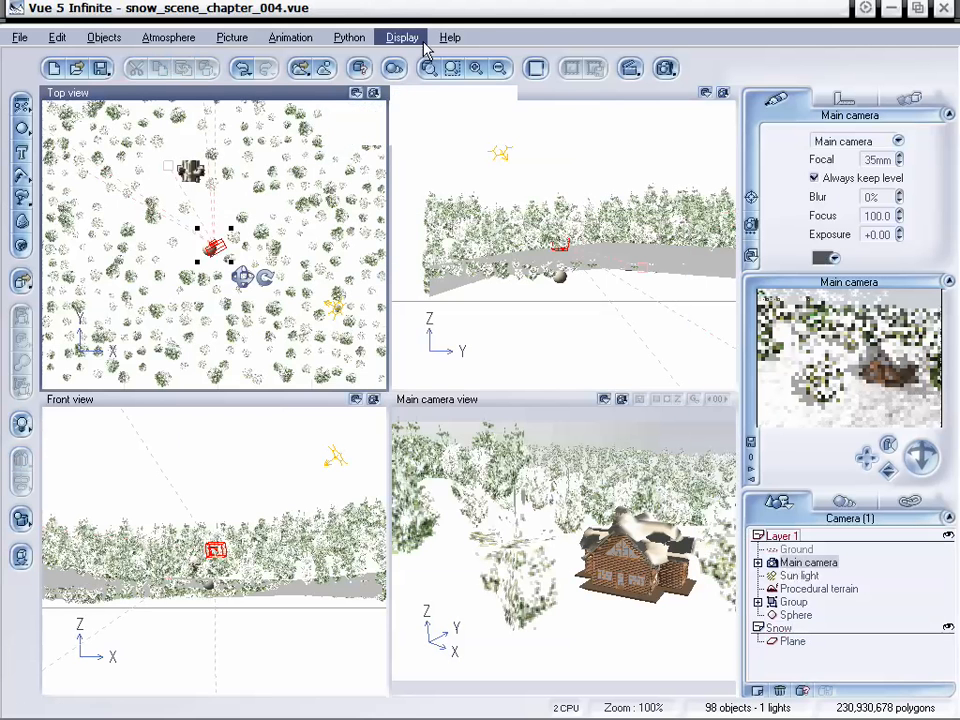
# Compare motion blurring across the Final, Broadcast and User settings render presets, set the quality to Broadcast and accept the render options.
pyautogui.click(402, 37)
pyautogui.click(666, 68)
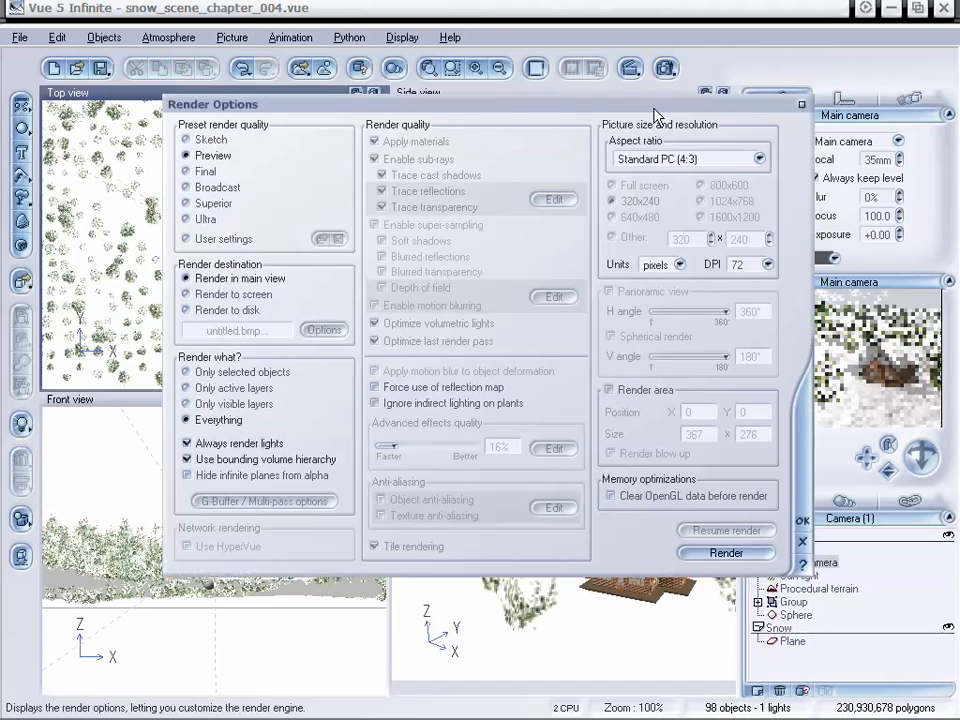
pyautogui.moveTo(652, 108)
pyautogui.mouseDown()
pyautogui.moveTo(641, 123)
pyautogui.moveTo(608, 118)
pyautogui.mouseUp()
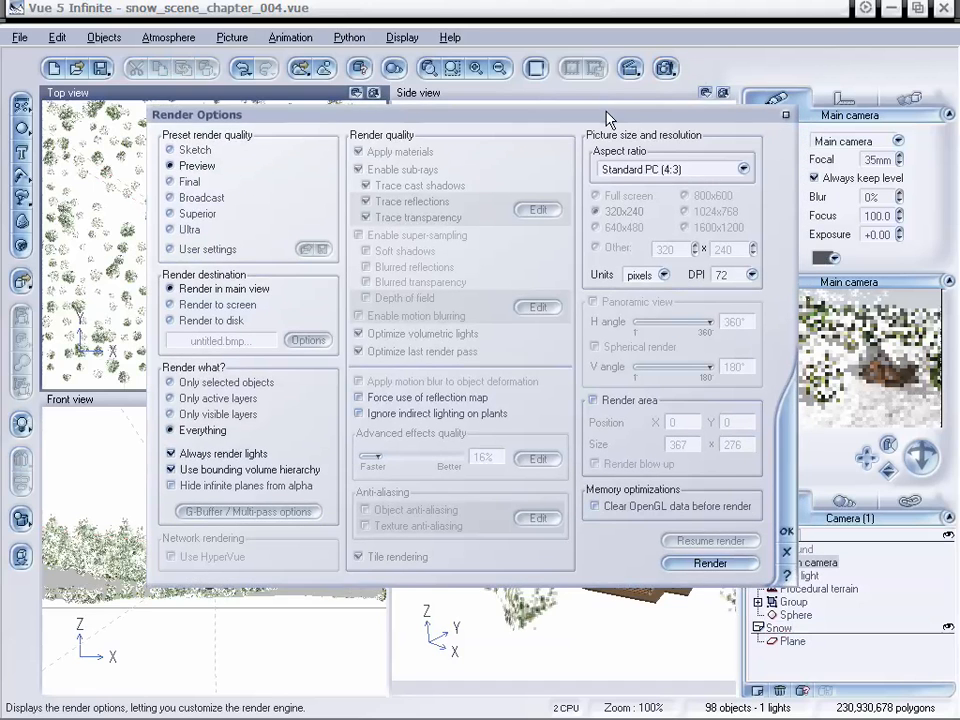
pyautogui.click(185, 198)
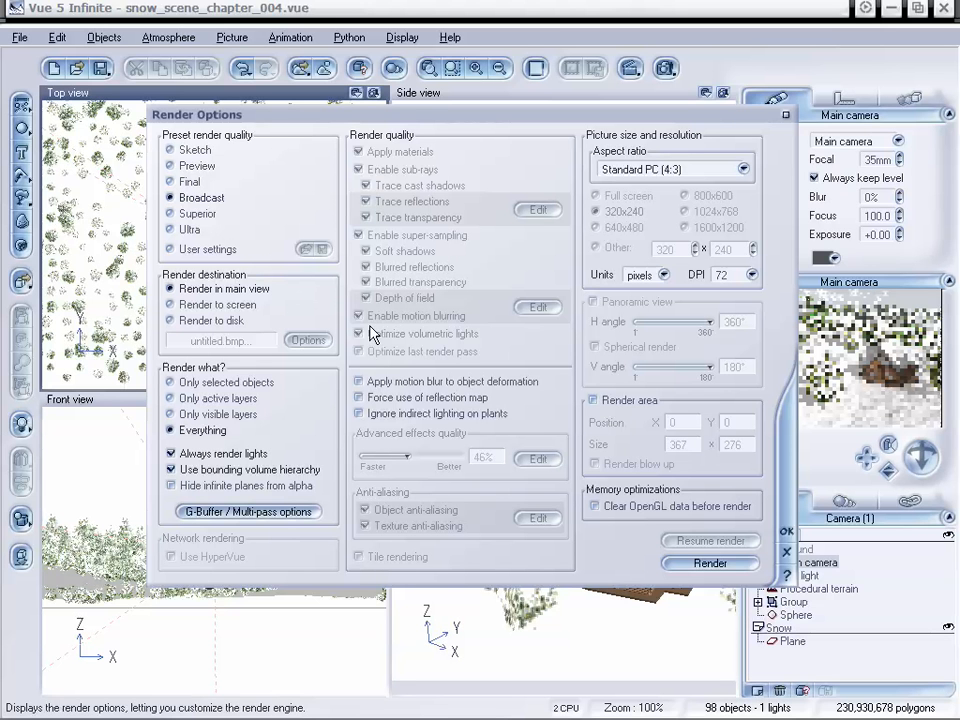
pyautogui.click(170, 249)
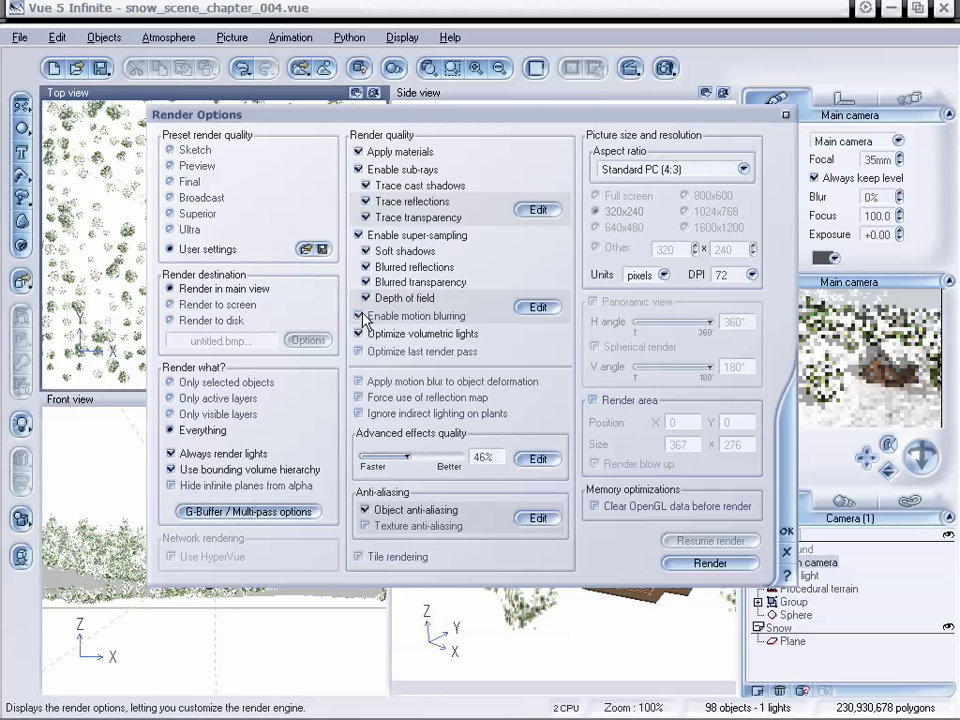
pyautogui.click(170, 181)
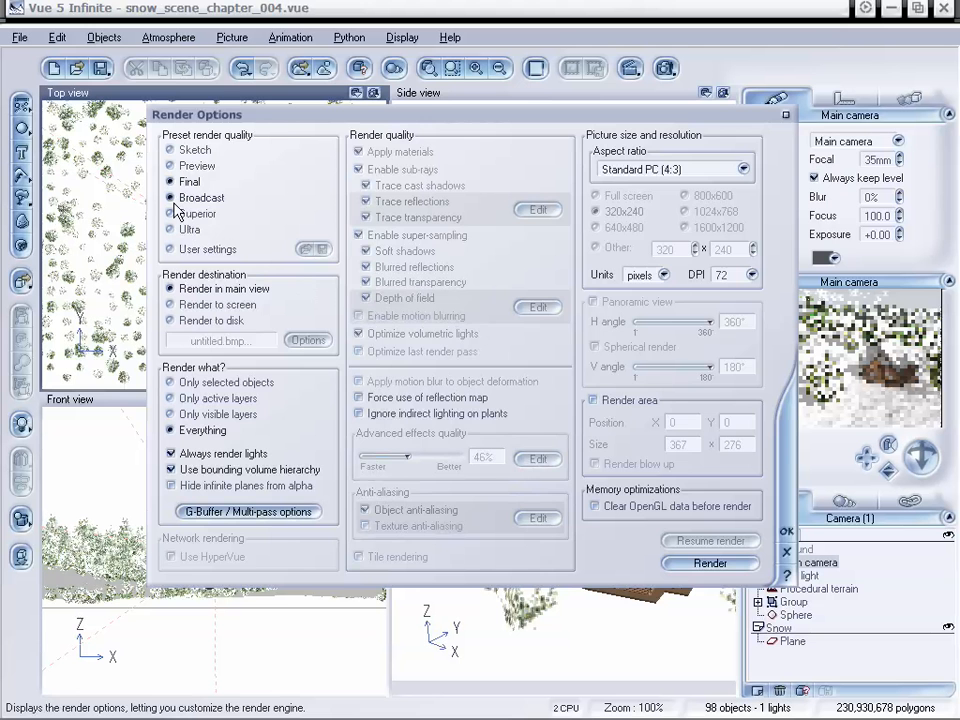
pyautogui.click(710, 562)
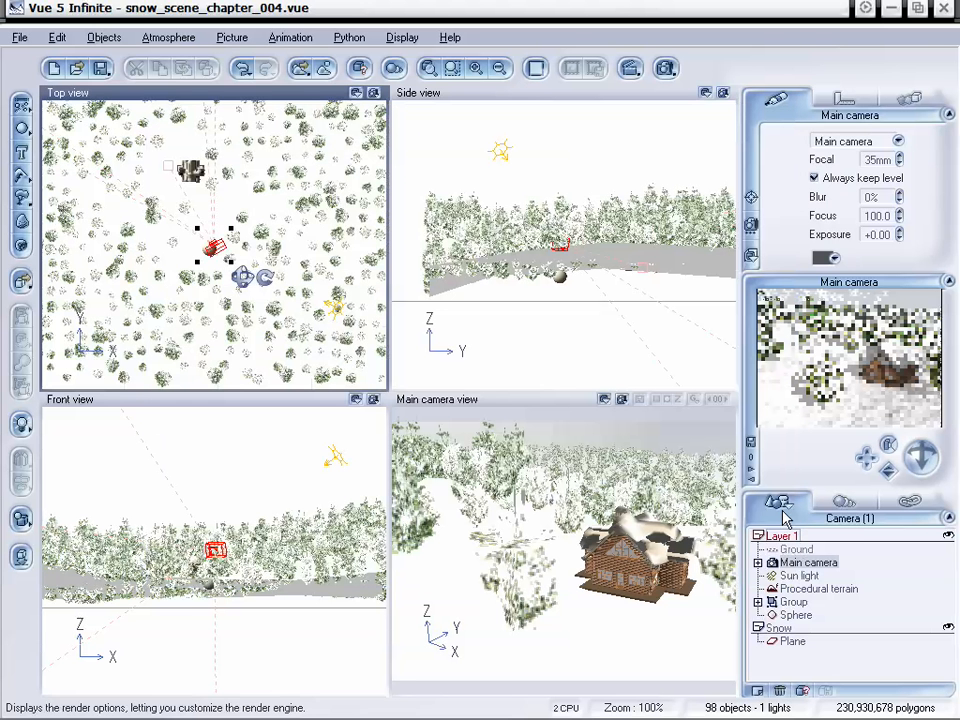